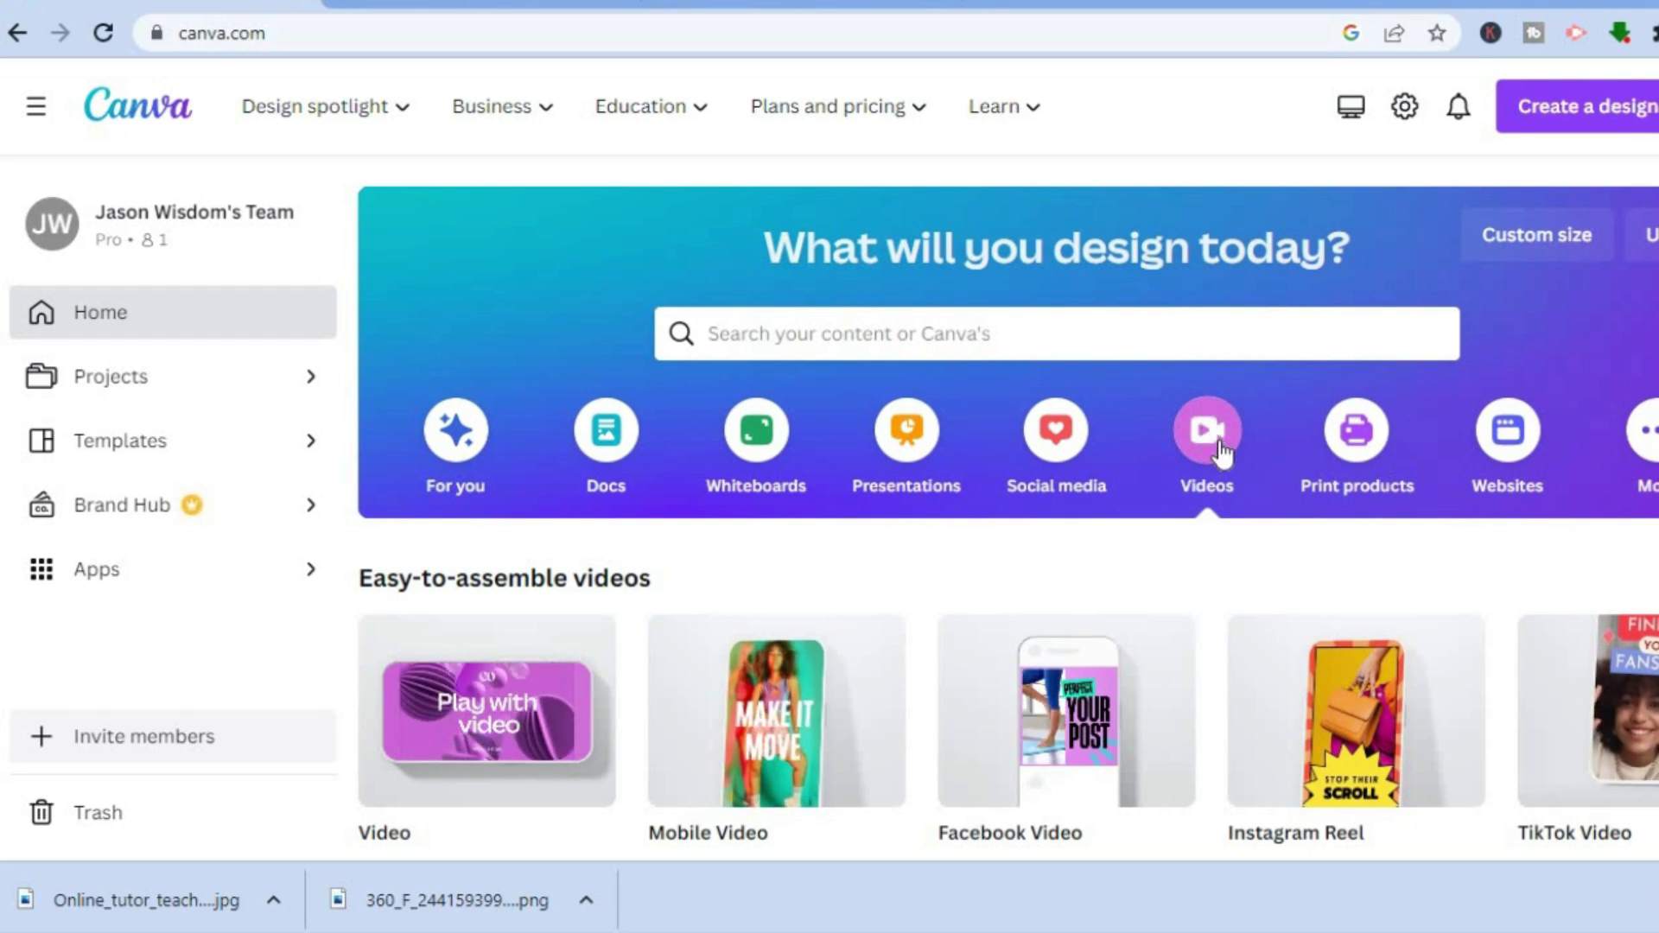
Create a blank 1920 × 1080 video design from the Video template
{"action": "scroll", "coordinate": [657, 562], "scroll_direction": "down", "scroll_amount": 2}
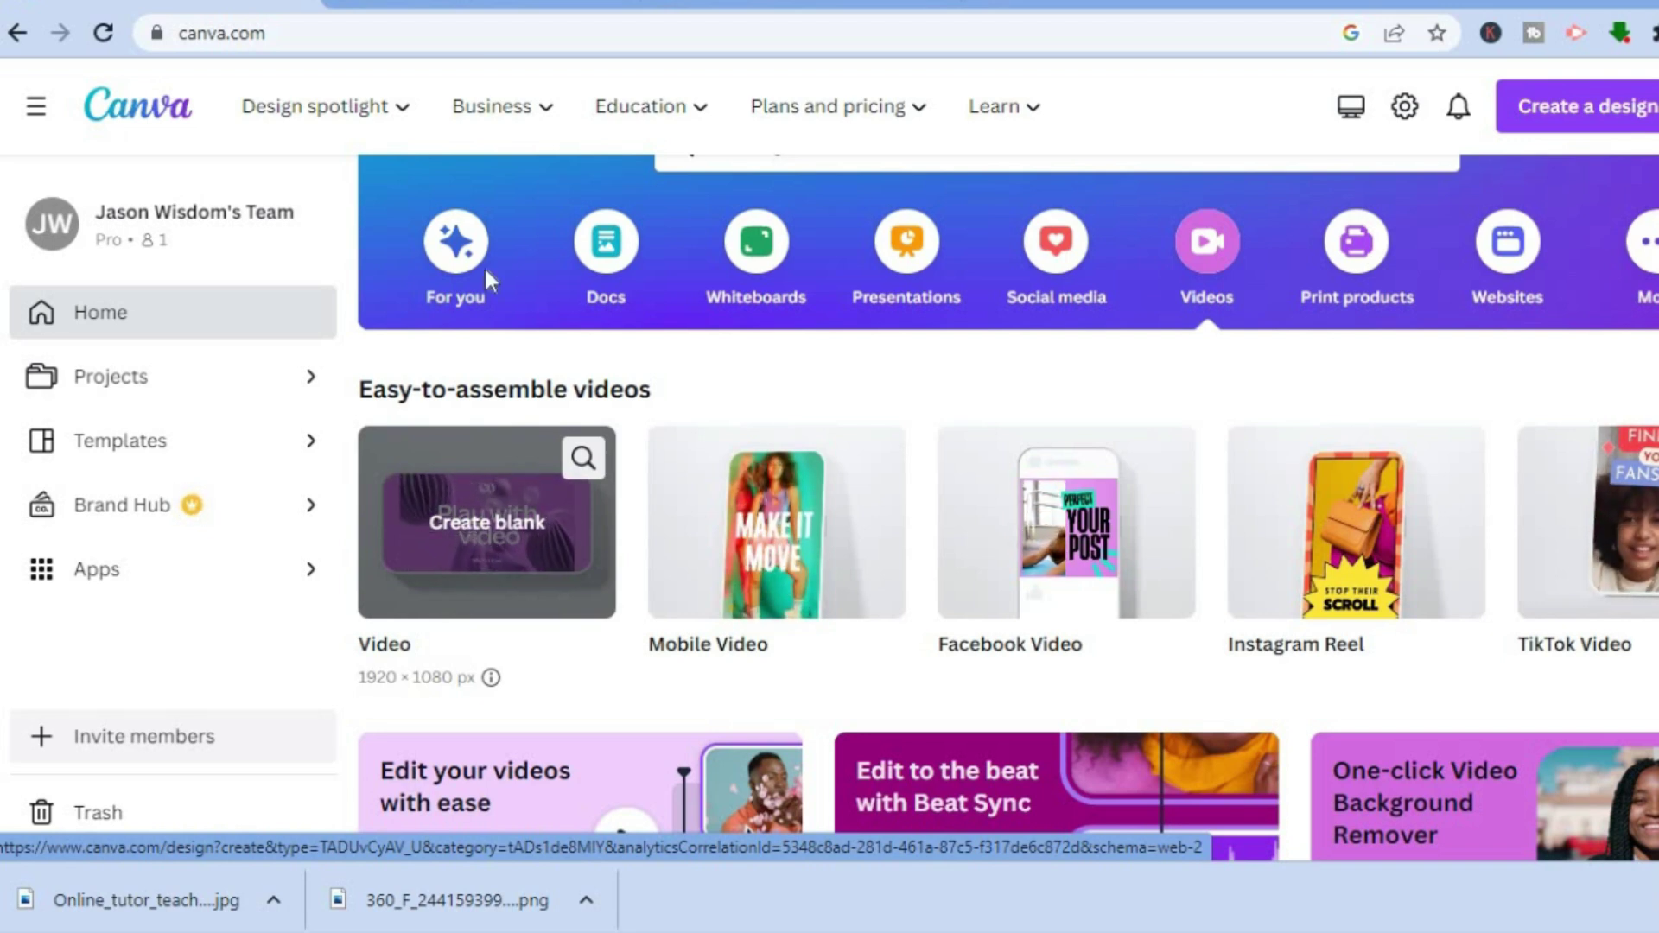
{"action": "left_click", "coordinate": [471, 4]}
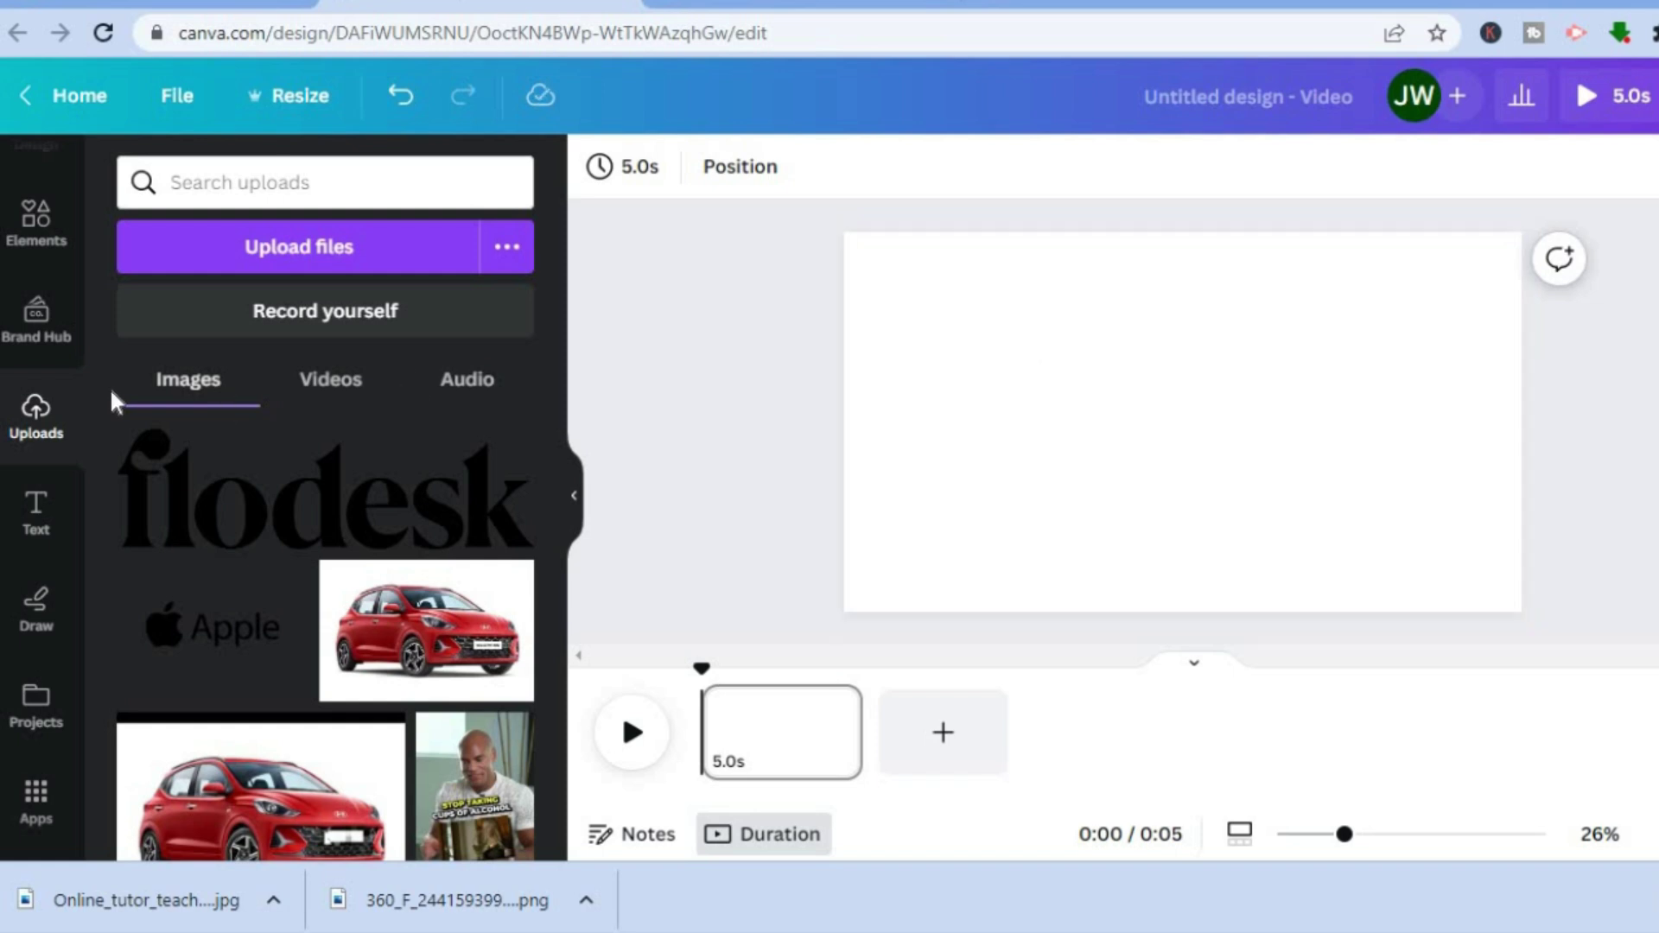
Find D-ID AI Presenters in the Apps Trending carousel and launch it
{"action": "left_click_drag", "start_coordinate": [90, 416], "coordinate": [96, 641]}
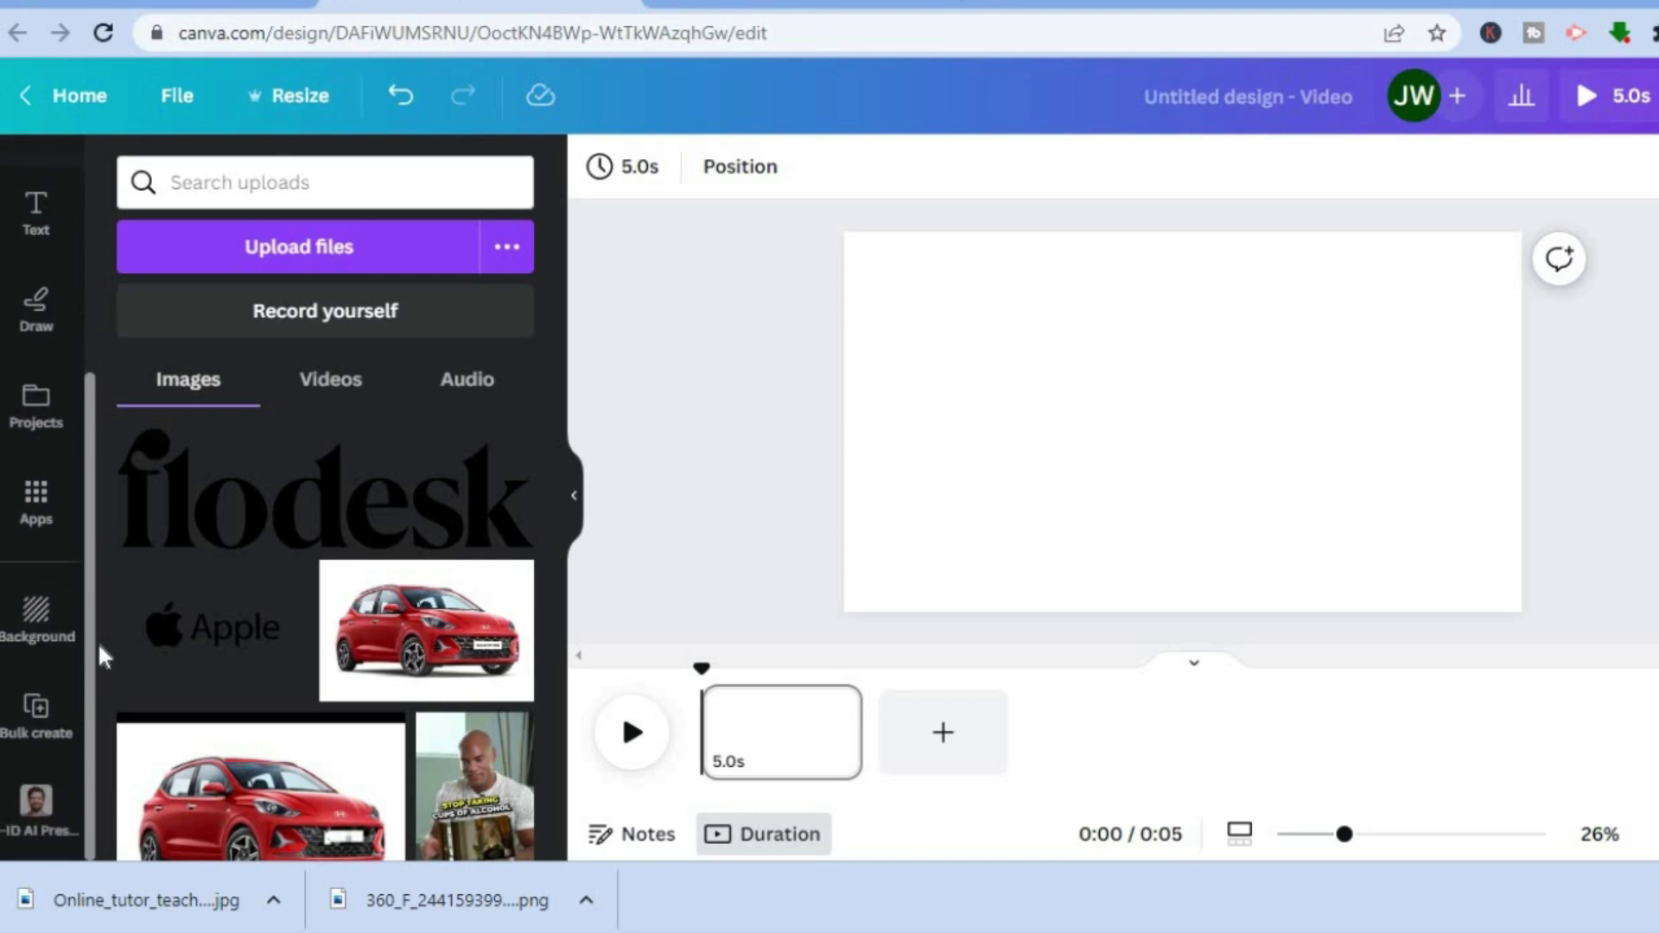
{"action": "left_click", "coordinate": [36, 510]}
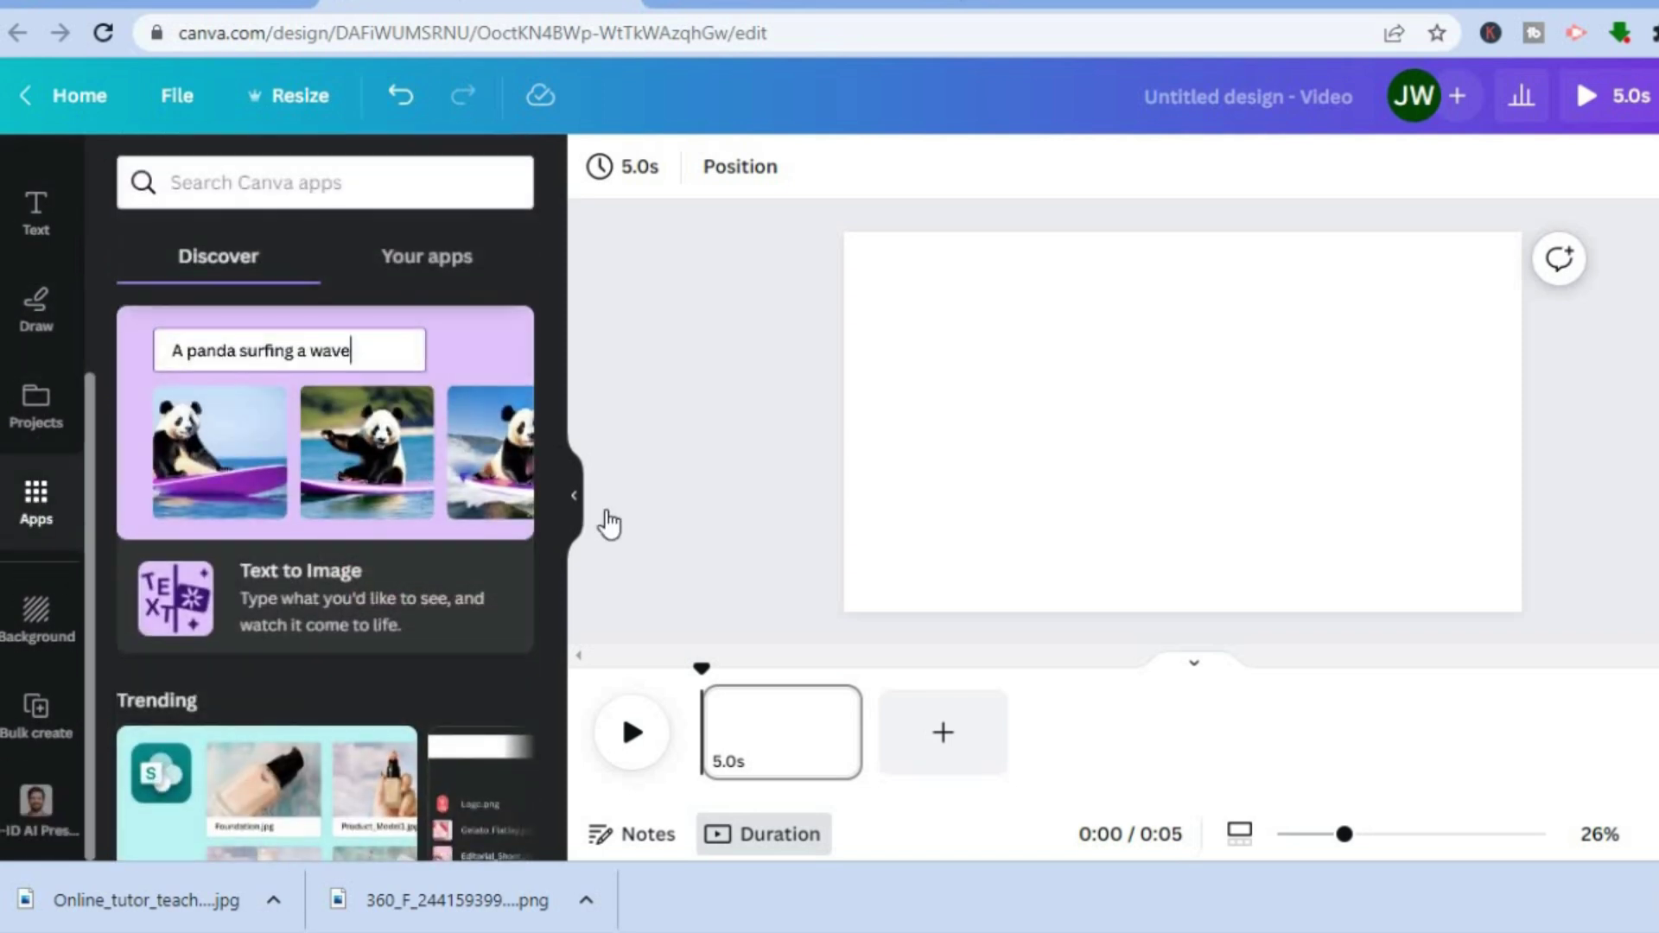
{"action": "mouse_move", "coordinate": [554, 356]}
{"action": "left_mouse_down"}
{"action": "mouse_move", "coordinate": [555, 432]}
{"action": "mouse_move", "coordinate": [557, 387]}
{"action": "left_mouse_up"}
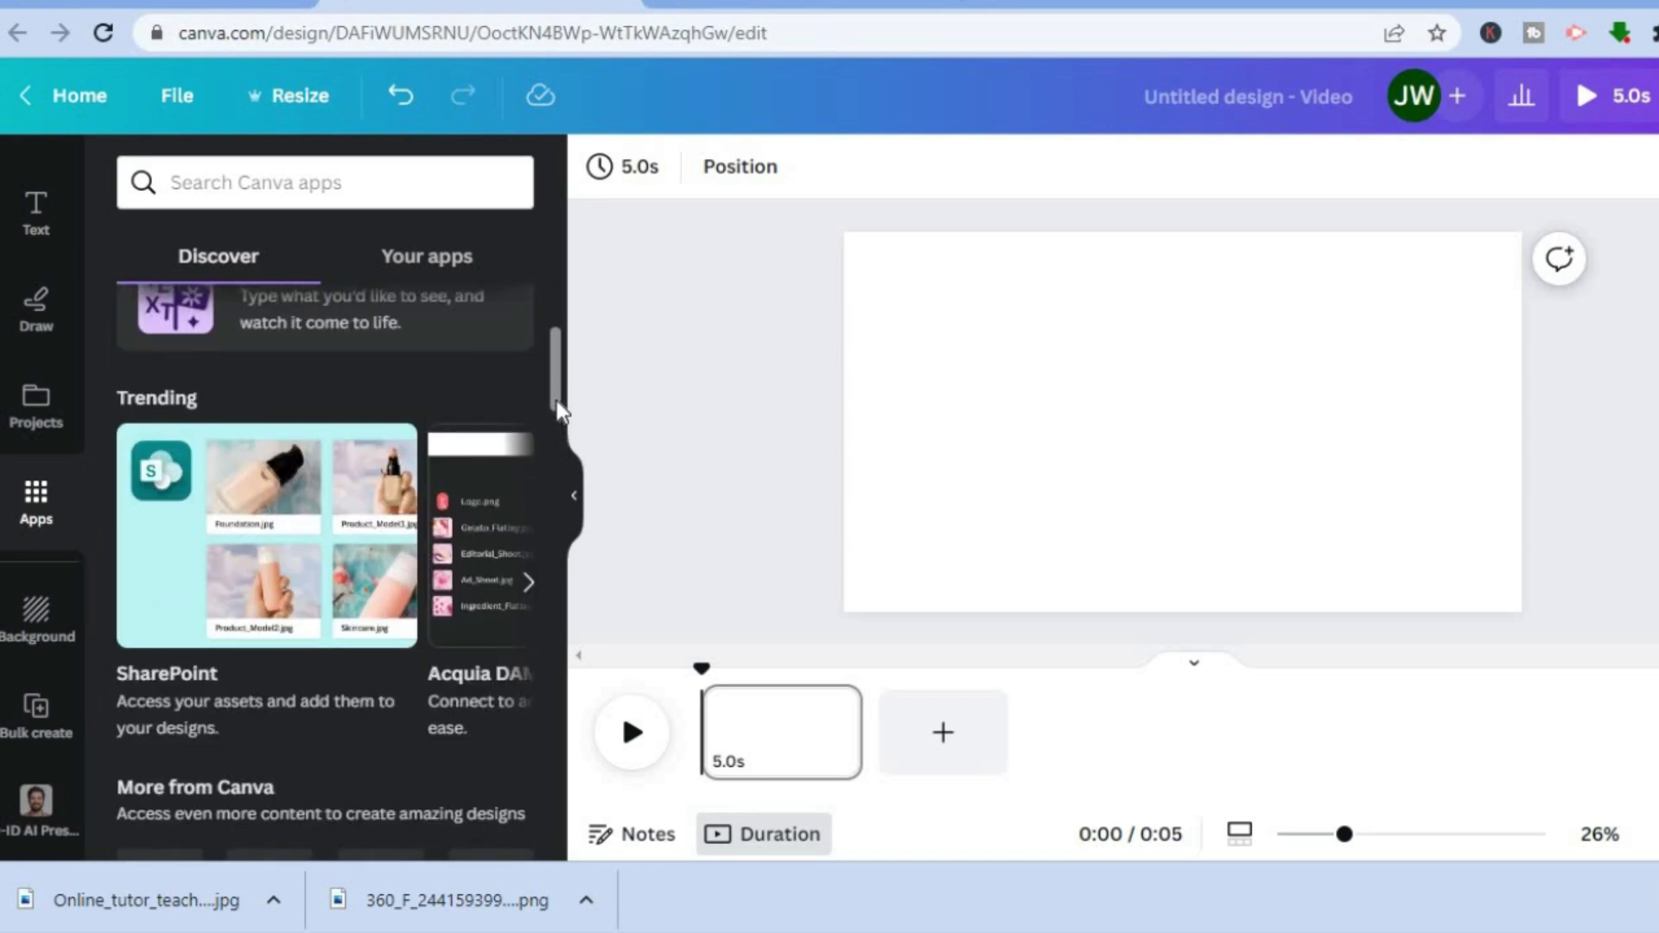
{"action": "left_click", "coordinate": [529, 580]}
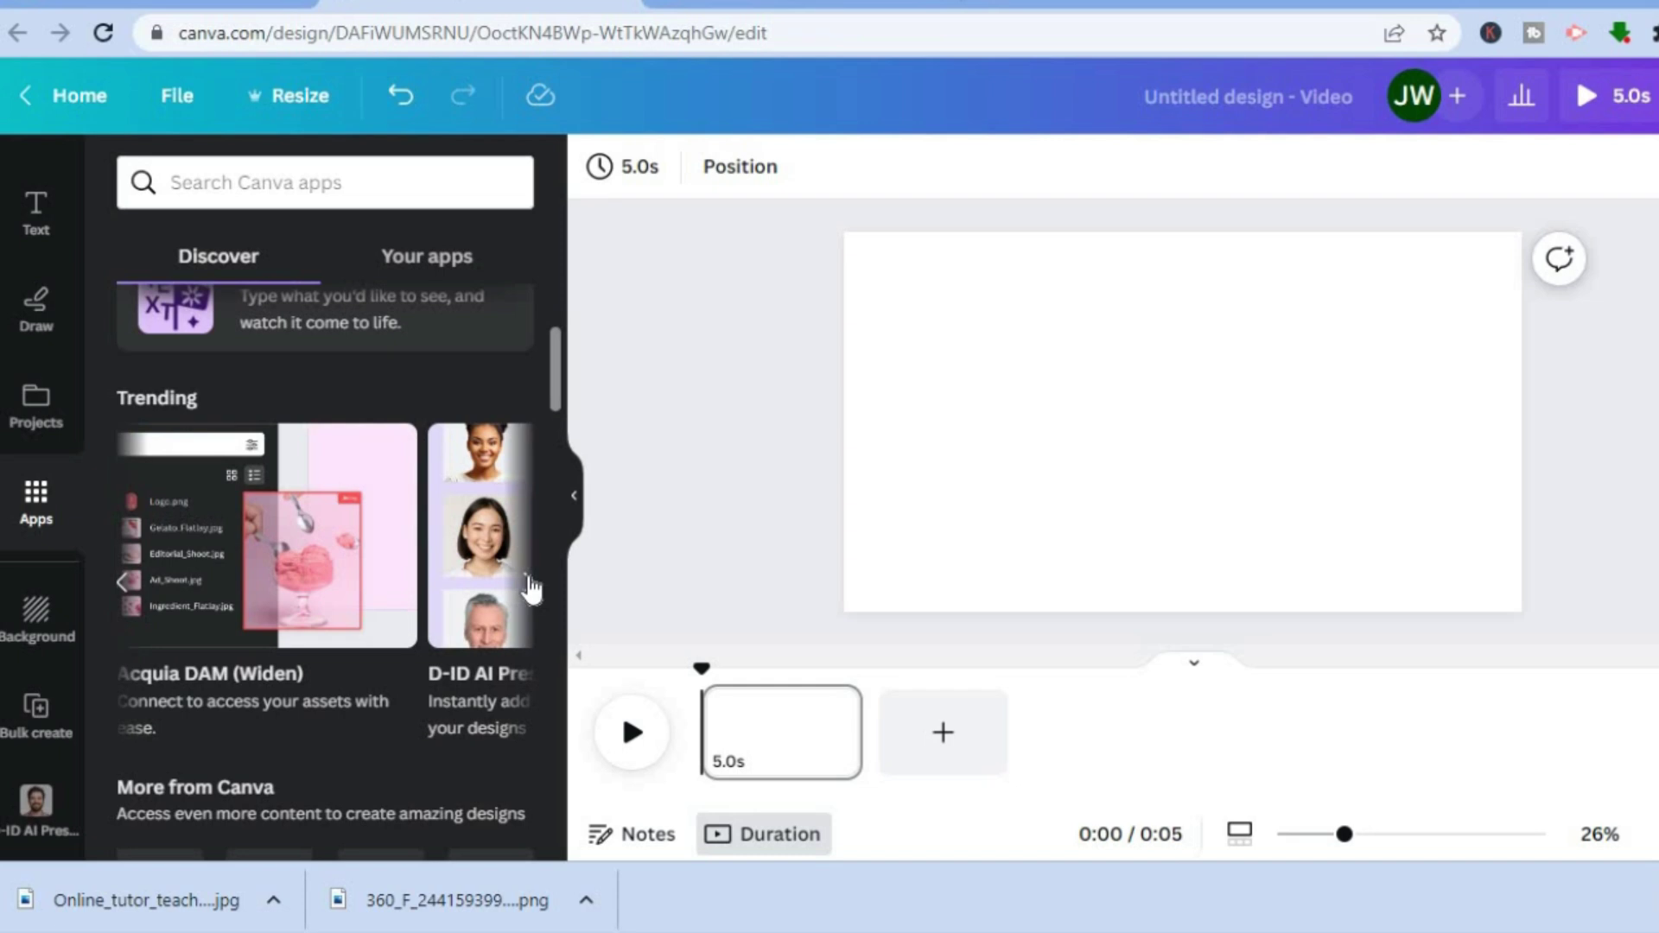
{"action": "left_click", "coordinate": [529, 580]}
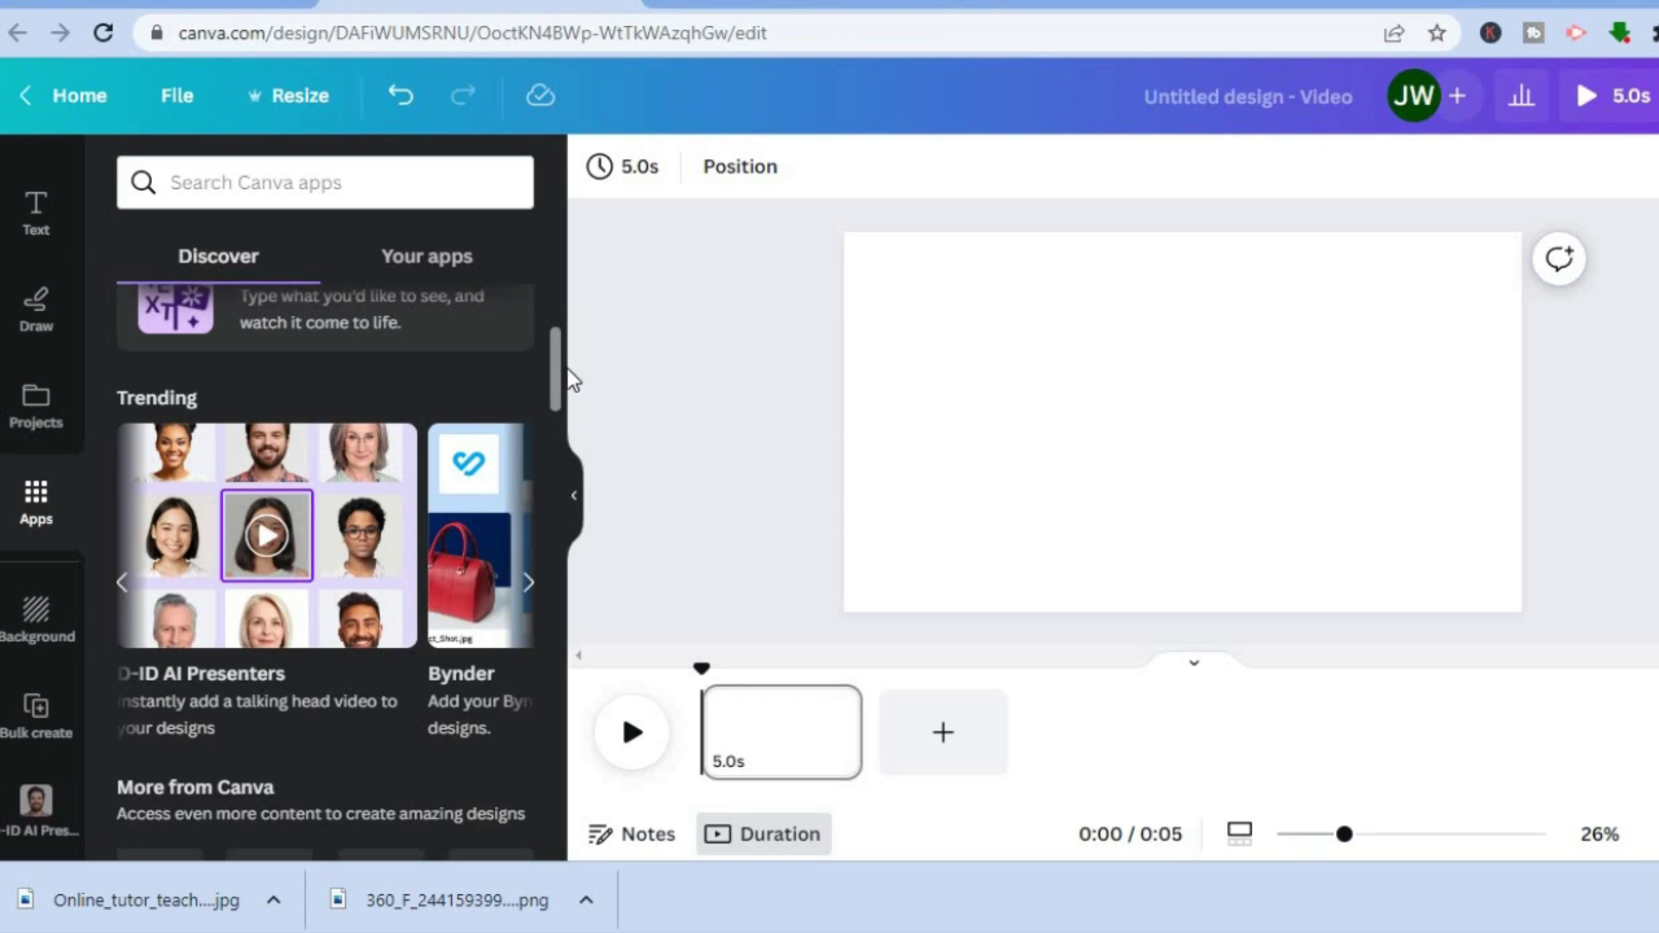
{"action": "left_click_drag", "start_coordinate": [557, 371], "coordinate": [556, 255]}
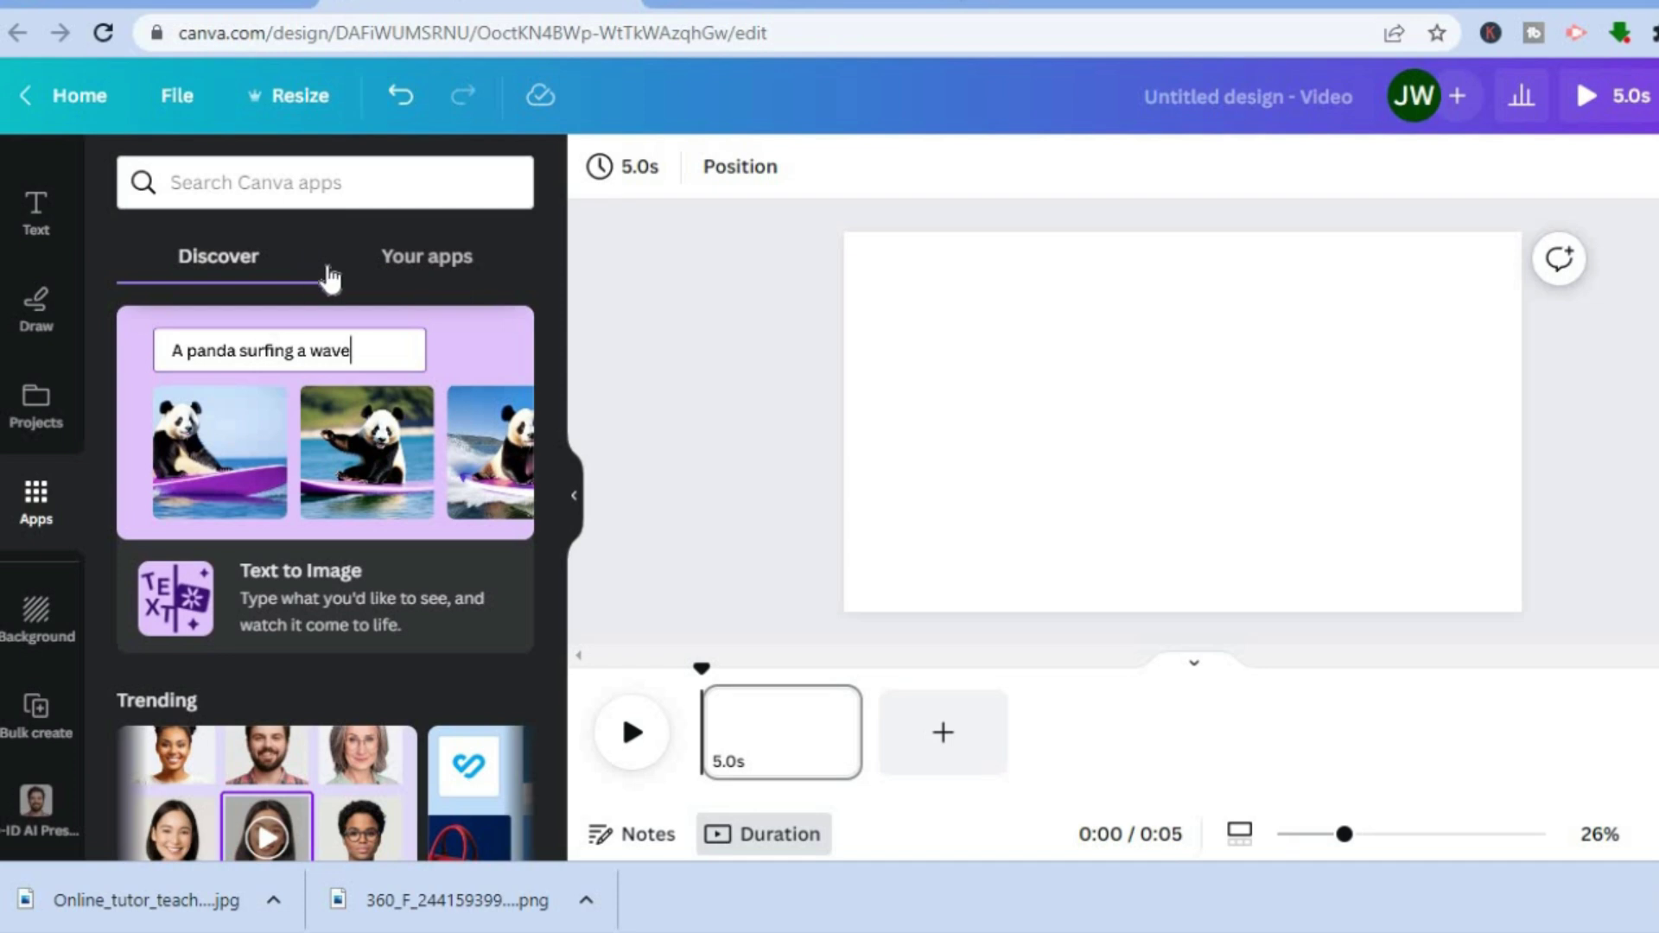
{"action": "left_click", "coordinate": [30, 827]}
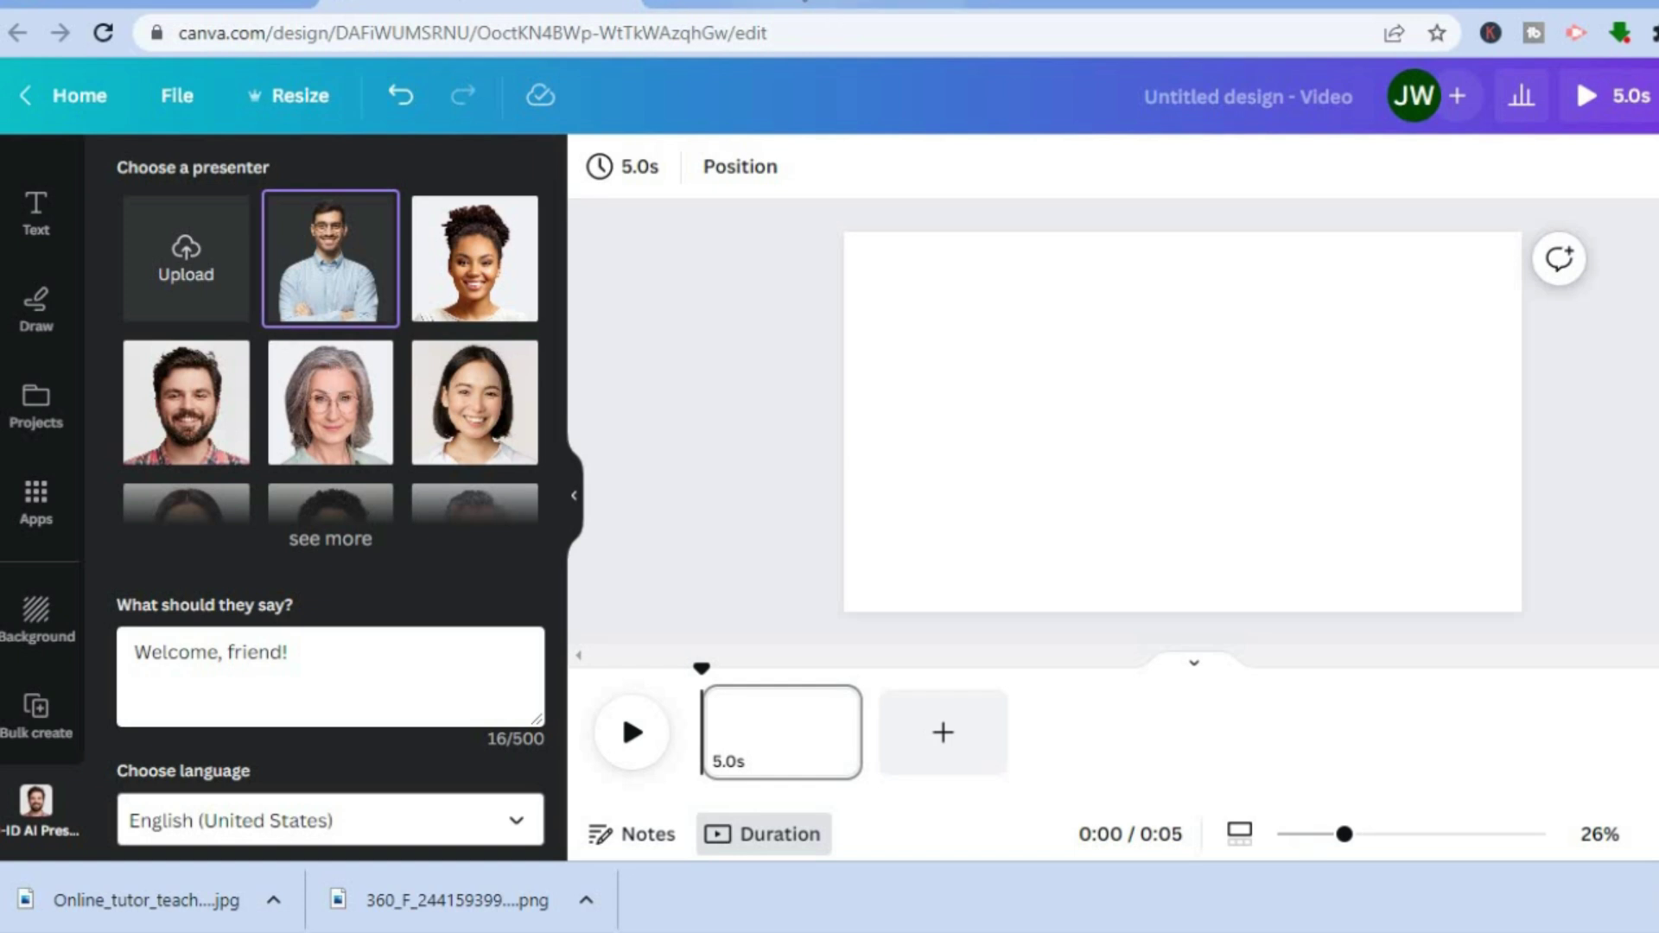
Switch to the browser tab showing the Google Images tutor results
{"action": "key", "text": "ctrl+Tab"}
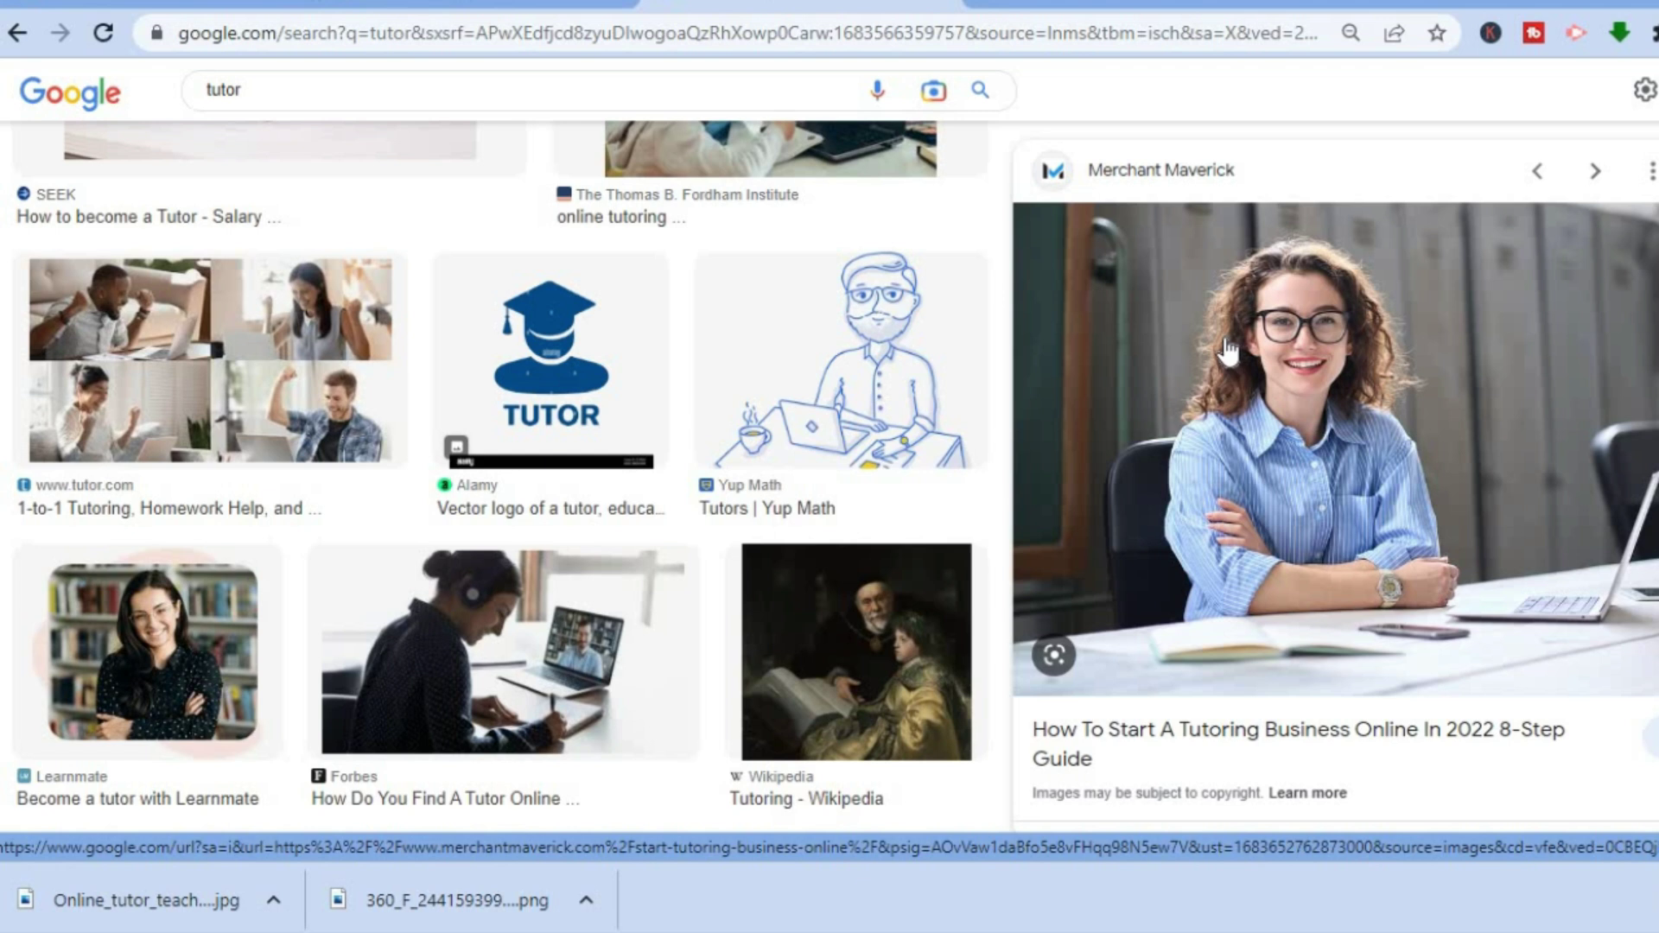
Return to the Canva editor showing the D-ID presenter options
{"action": "left_click", "coordinate": [430, 4]}
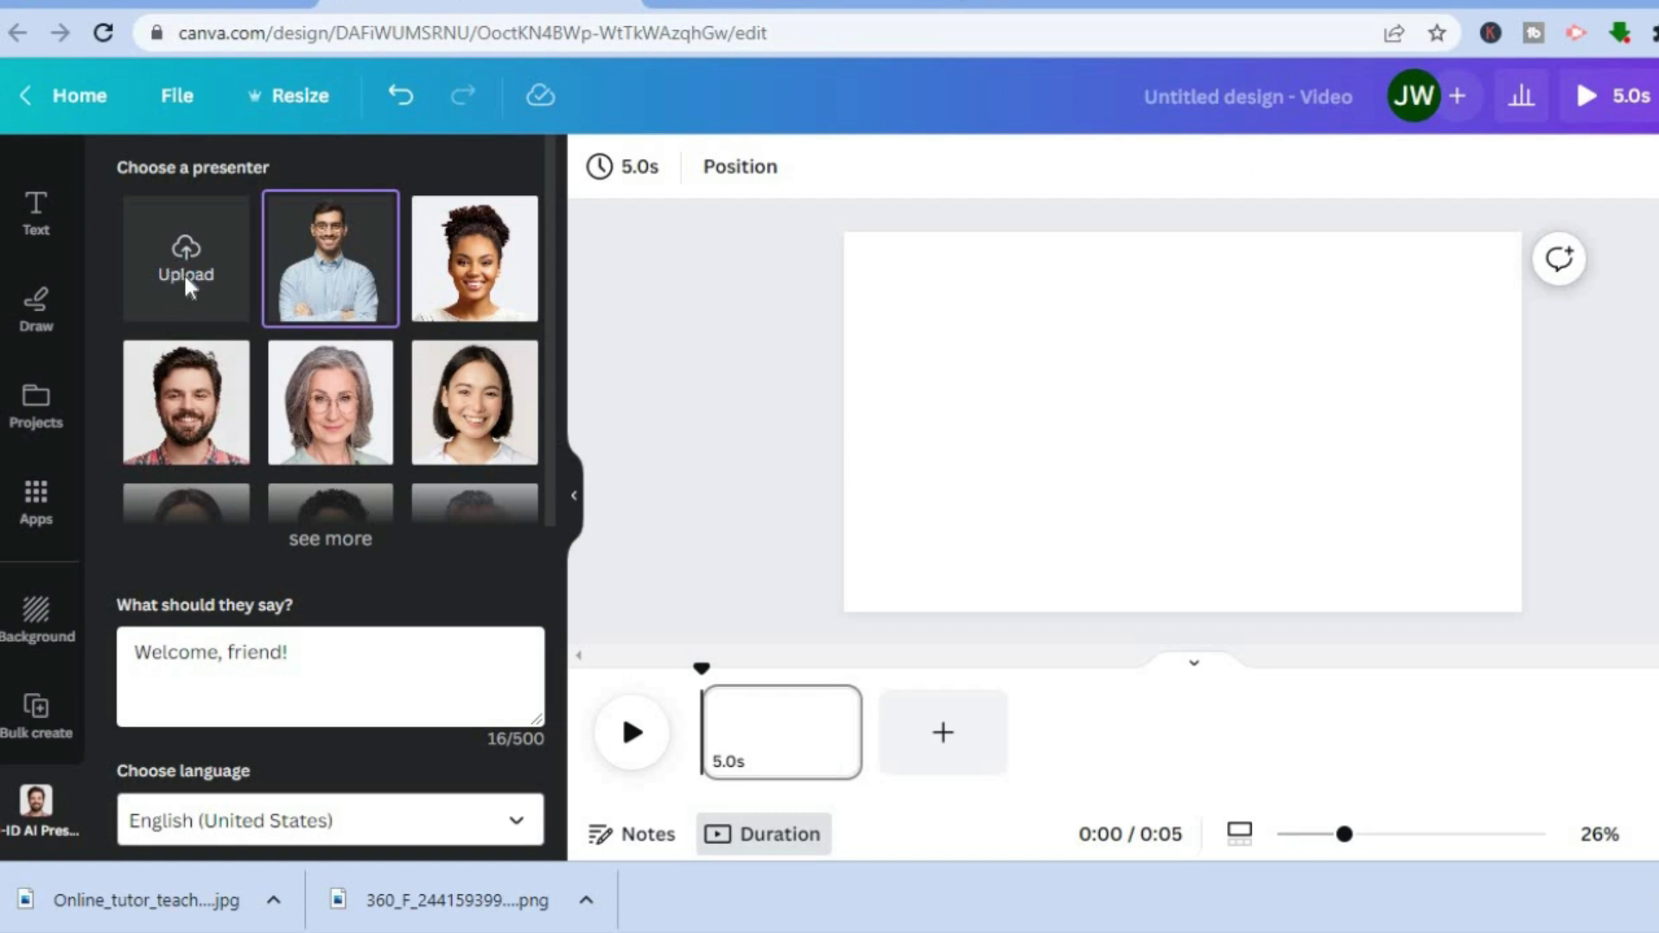
Upload the downloaded Online_tutor_teacher photo from Downloads as a custom presenter
{"action": "left_click", "coordinate": [184, 274]}
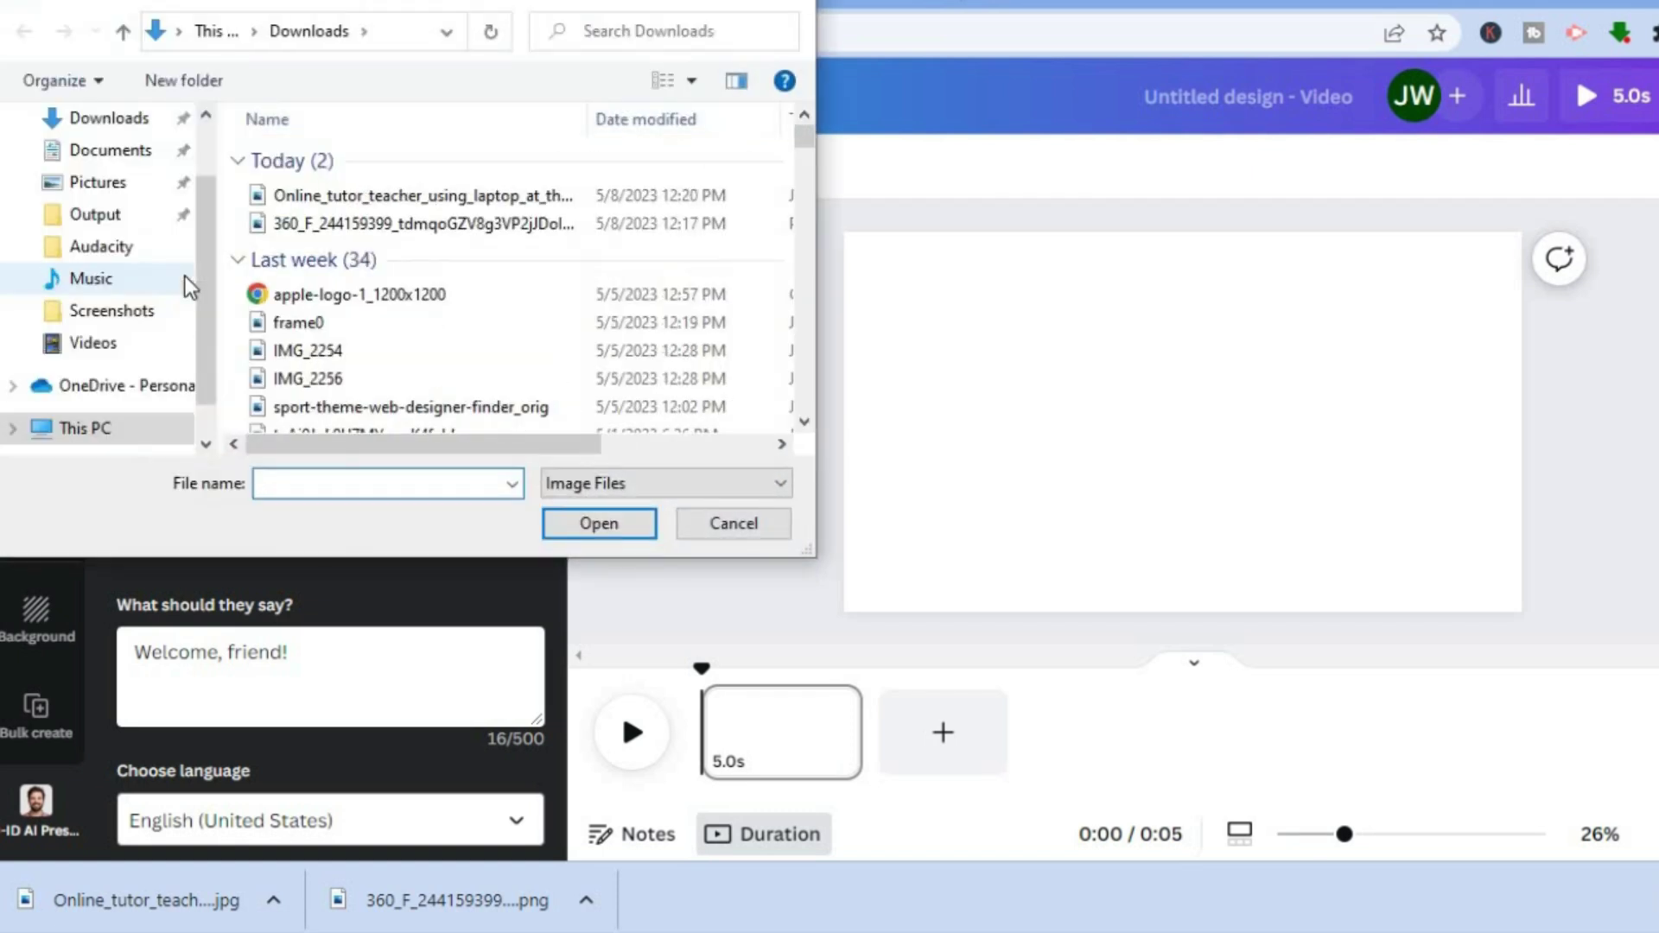
{"action": "left_click", "coordinate": [293, 198]}
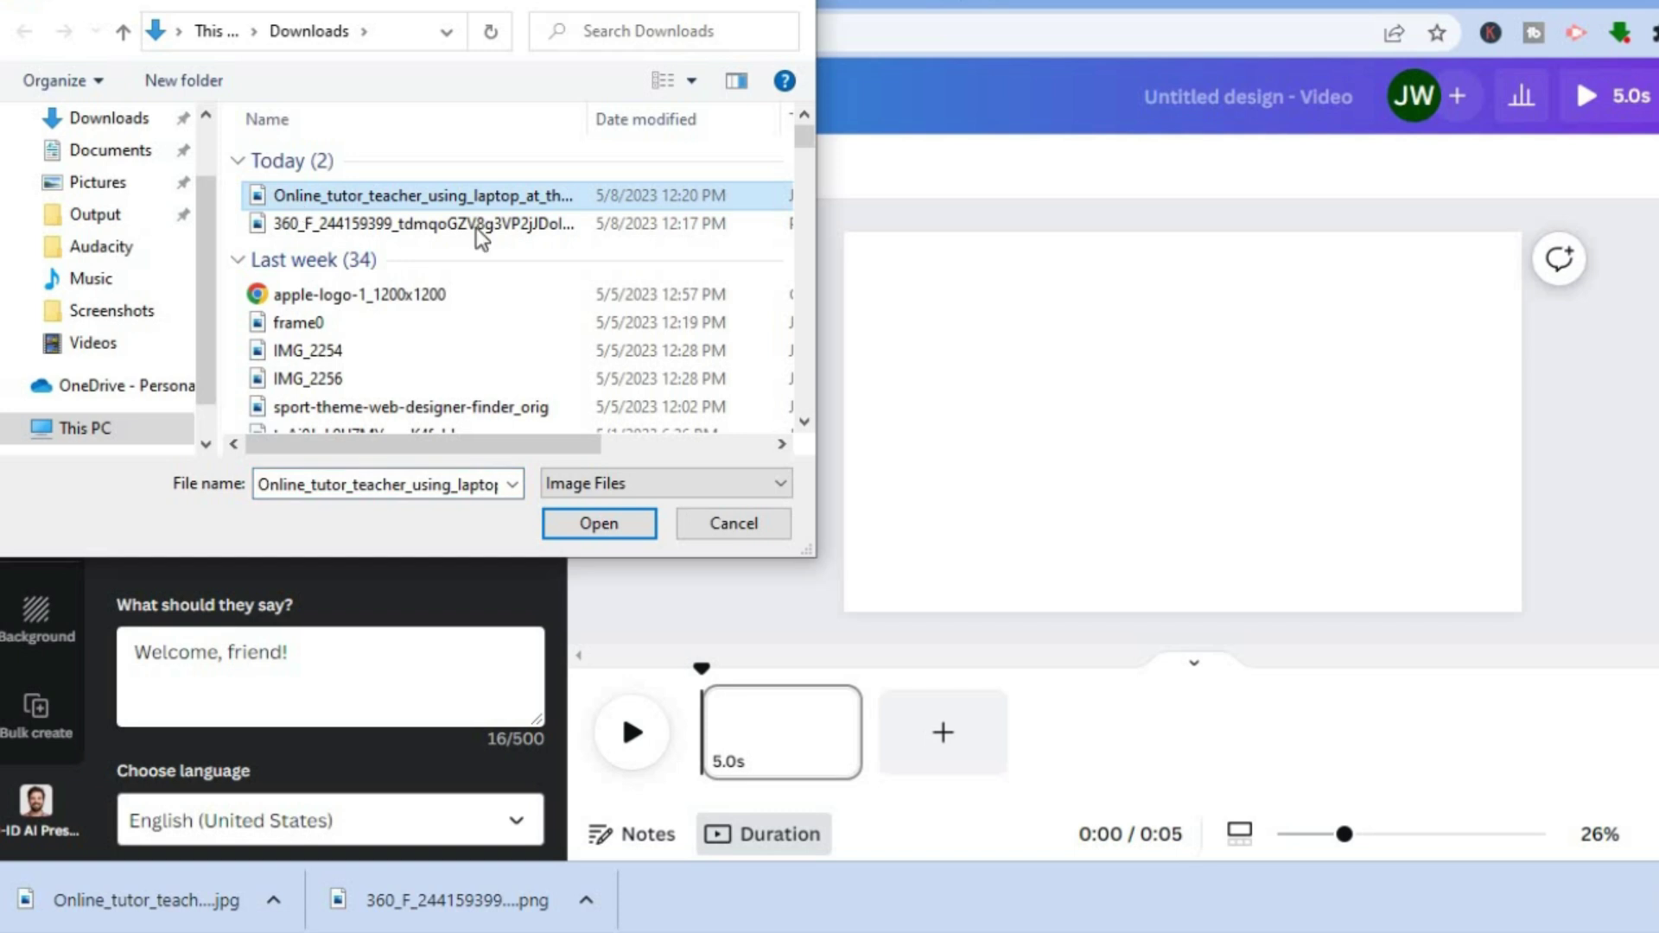
{"action": "left_click", "coordinate": [599, 524]}
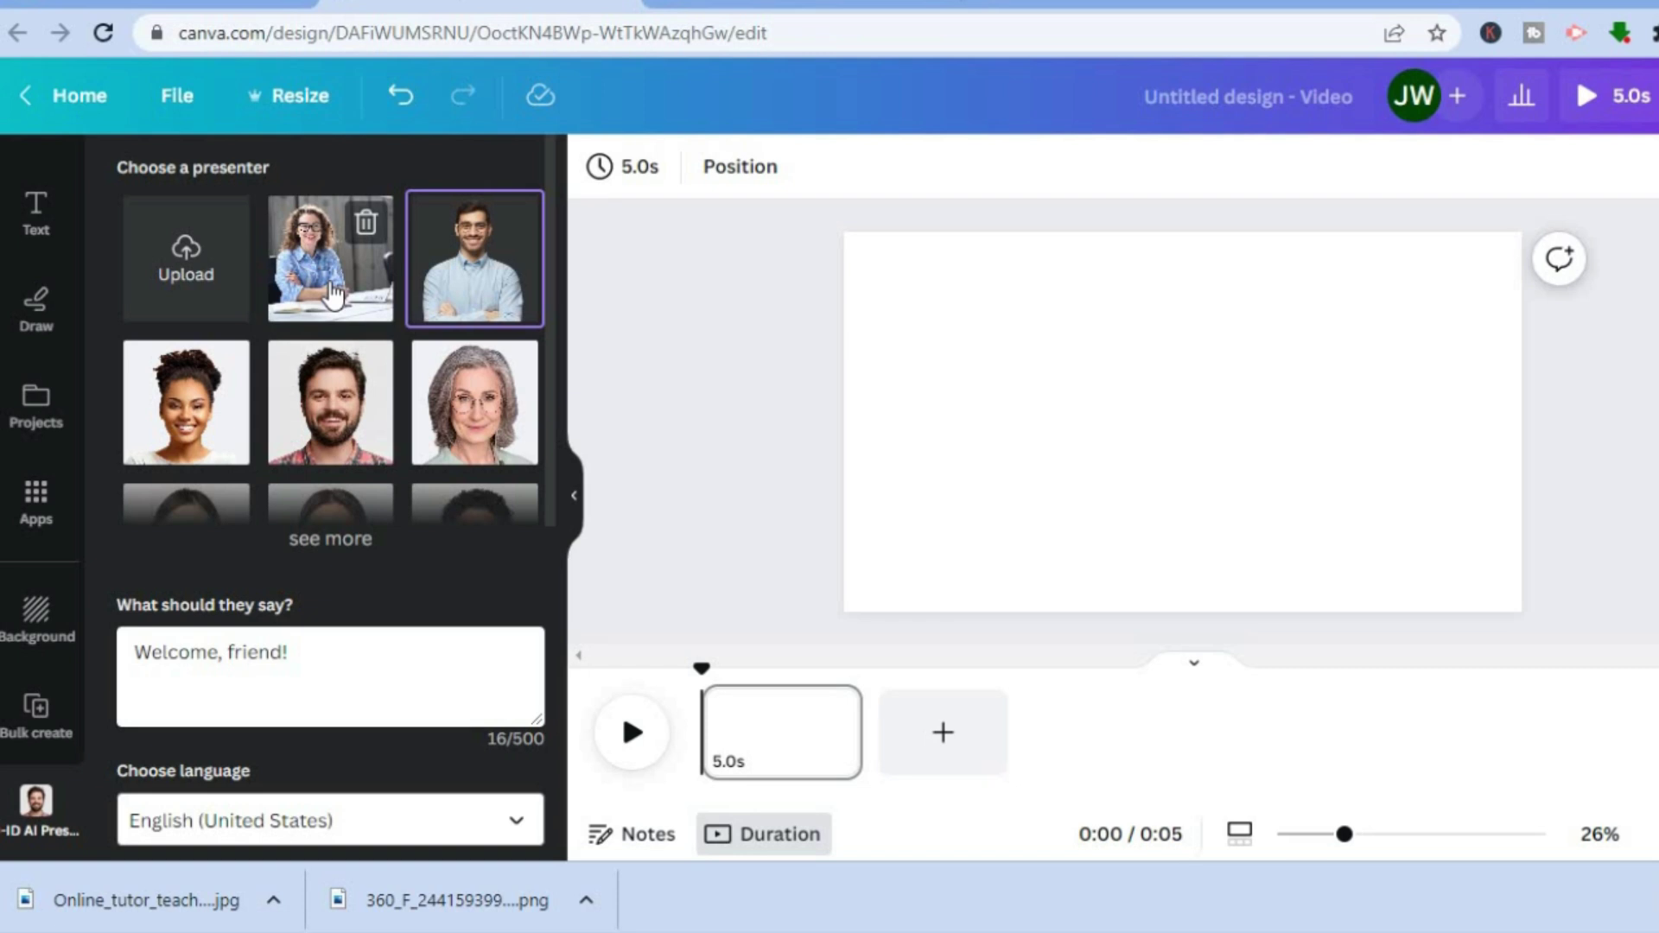
Select the uploaded tutor photo as presenter, then expand and browse the full stock presenter grid
{"action": "left_click", "coordinate": [325, 294]}
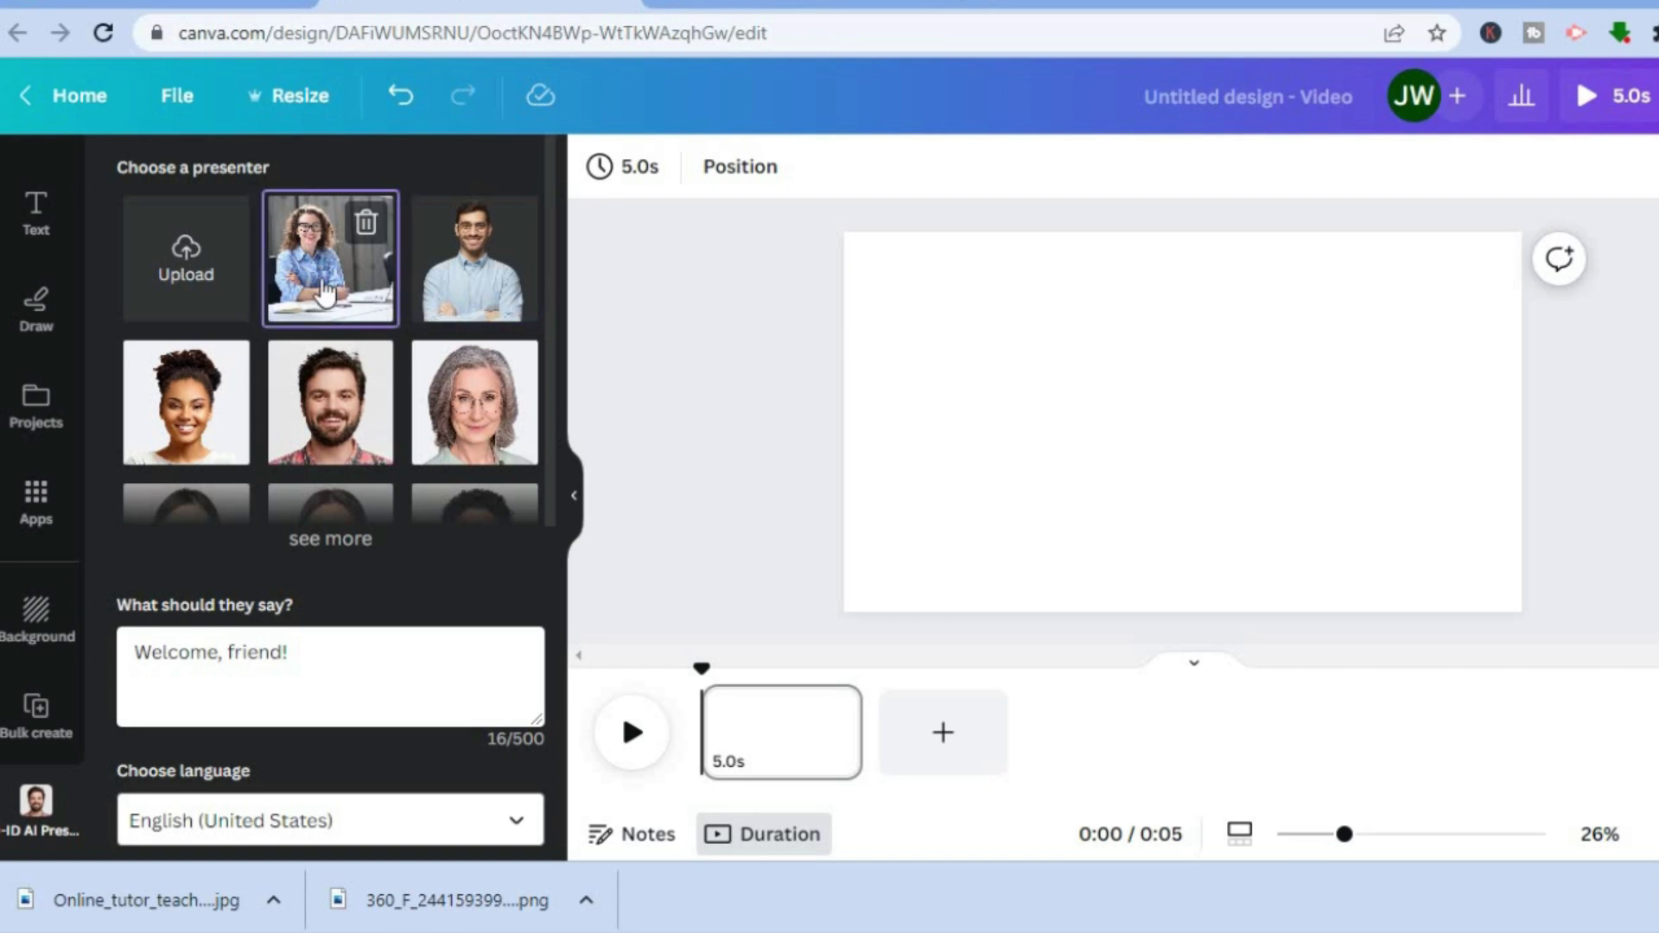
{"action": "left_click_drag", "start_coordinate": [553, 297], "coordinate": [553, 375]}
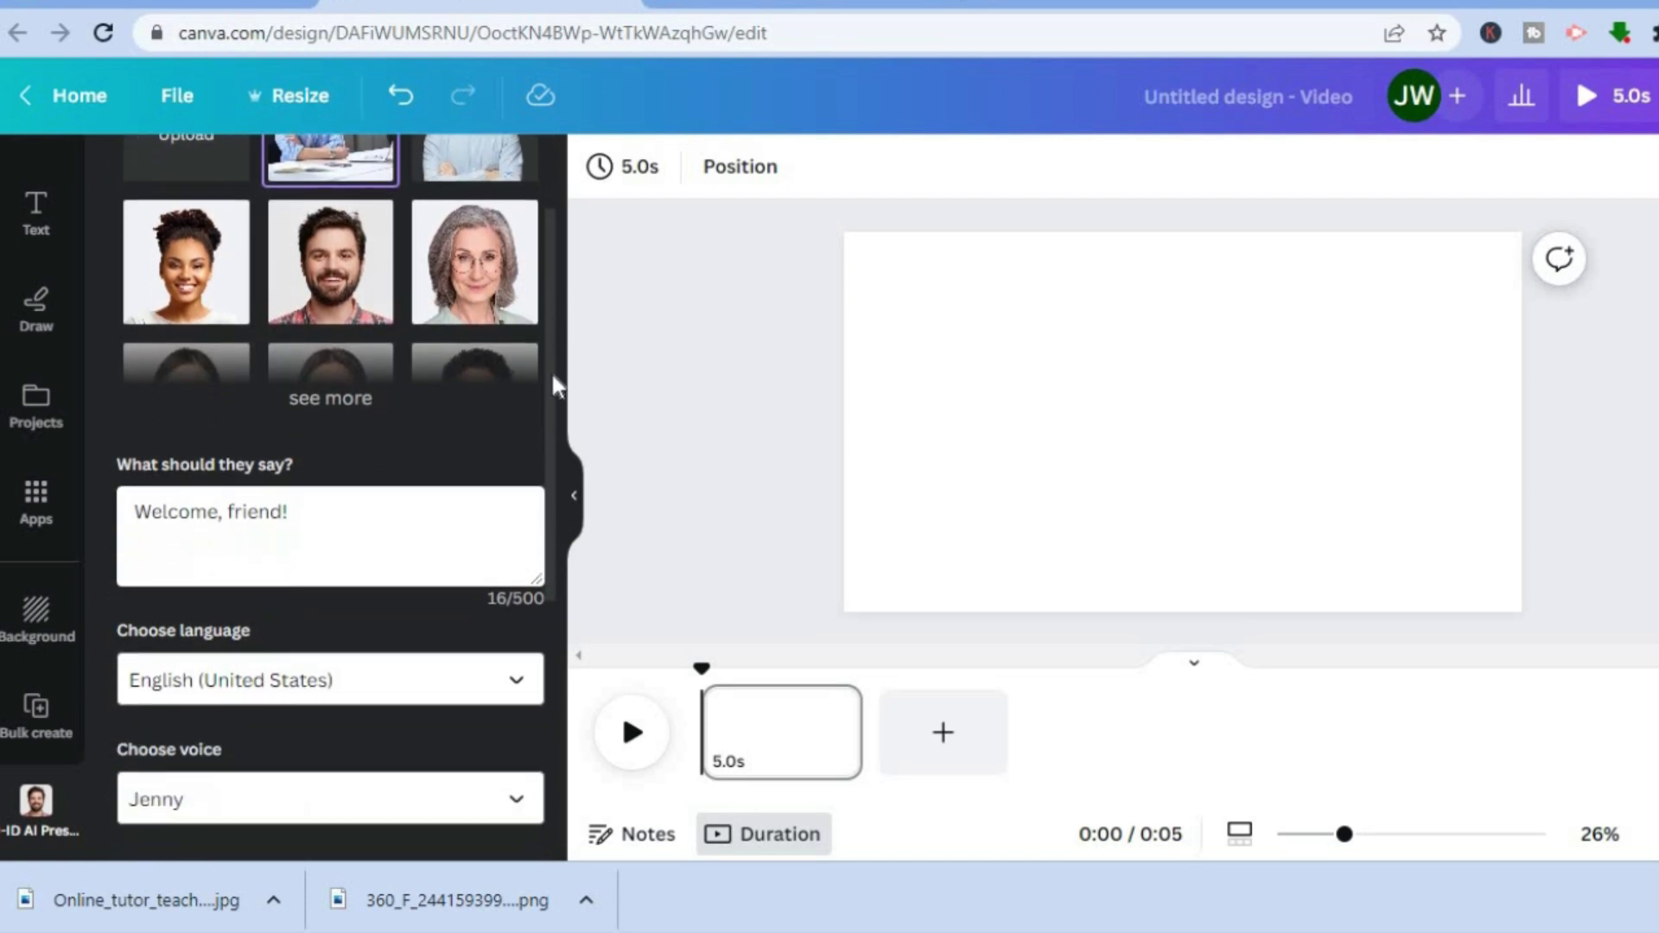
{"action": "left_click", "coordinate": [342, 395]}
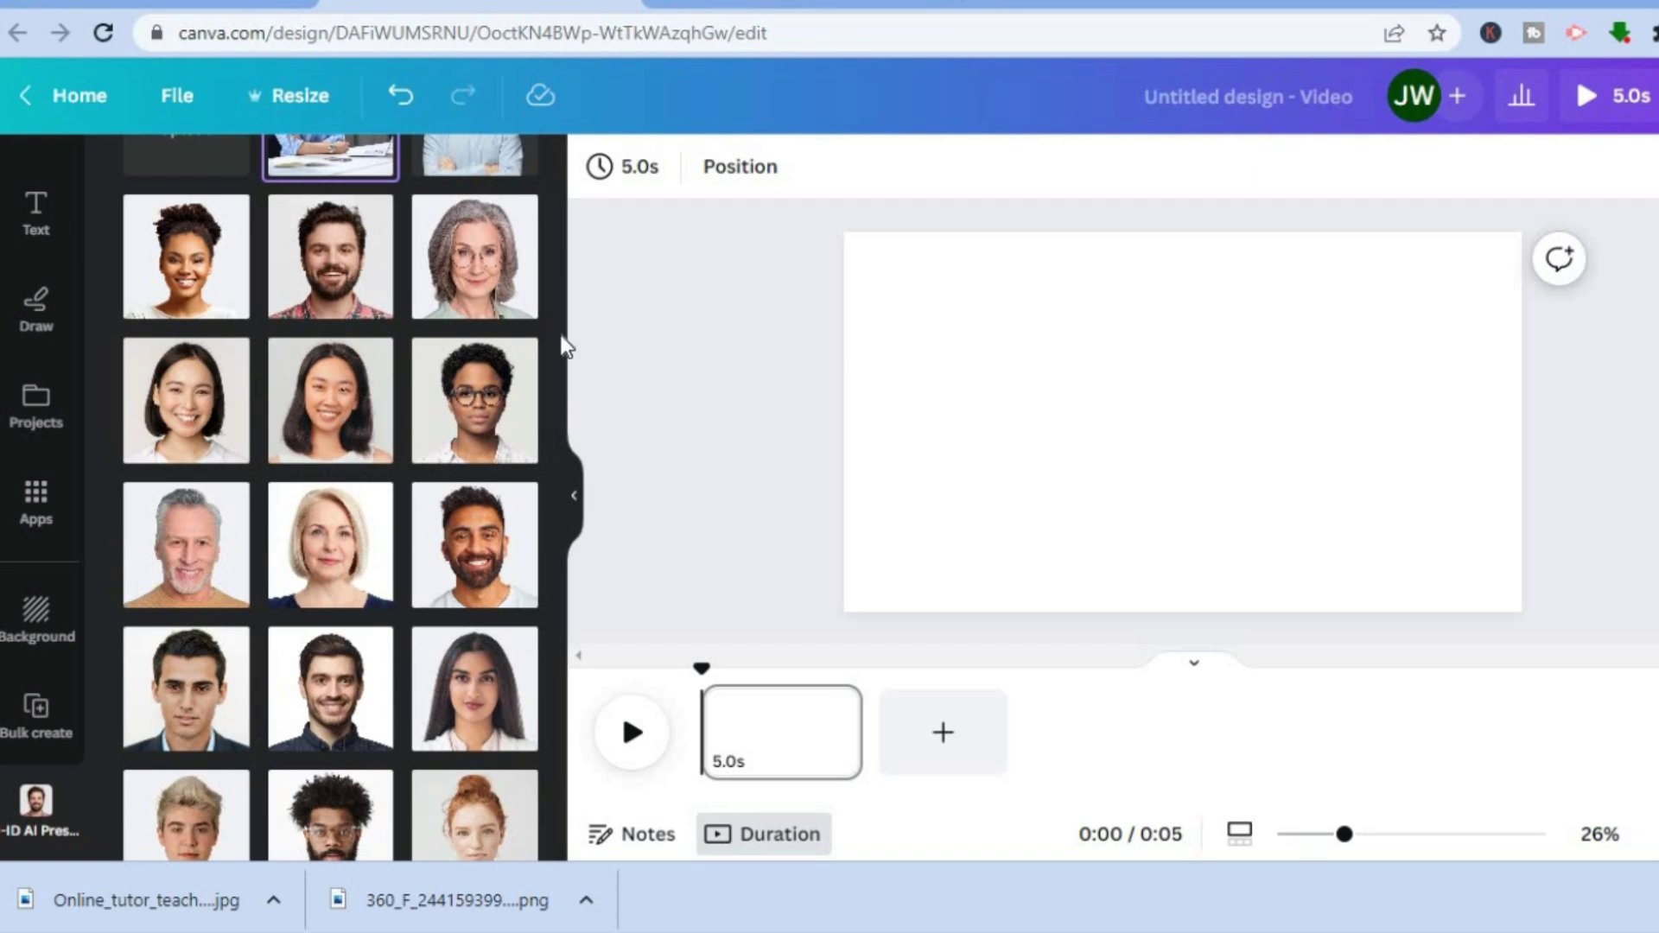
{"action": "scroll", "coordinate": [550, 330], "scroll_direction": "down", "scroll_amount": 4}
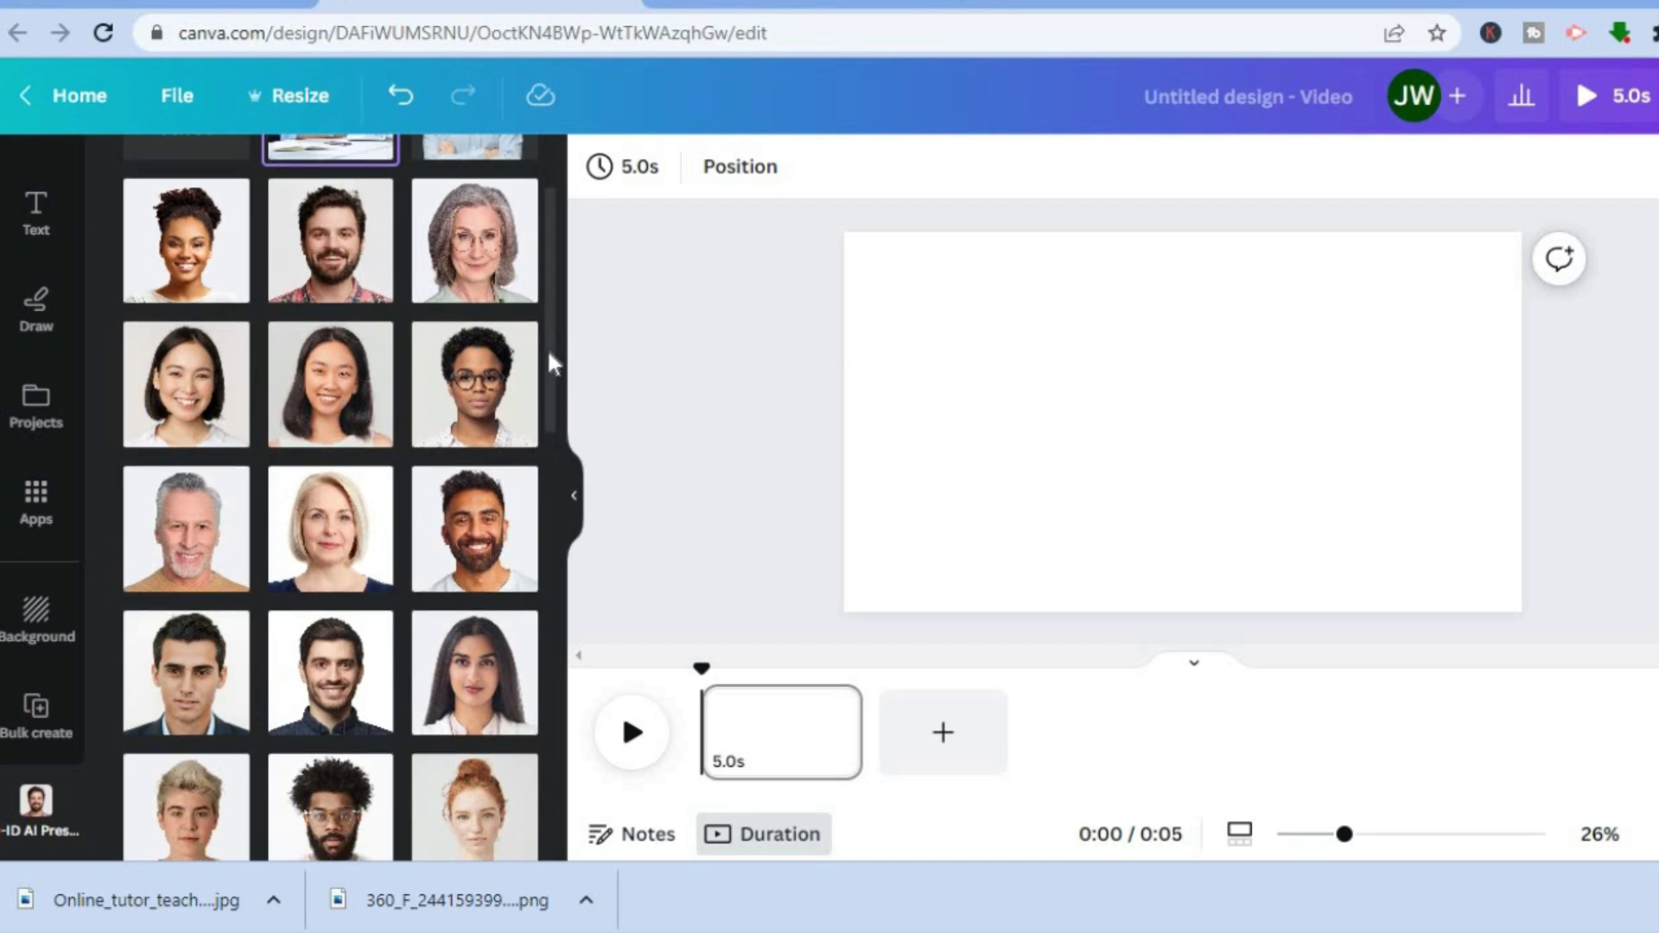
{"action": "scroll", "coordinate": [552, 501], "scroll_direction": "down", "scroll_amount": 3}
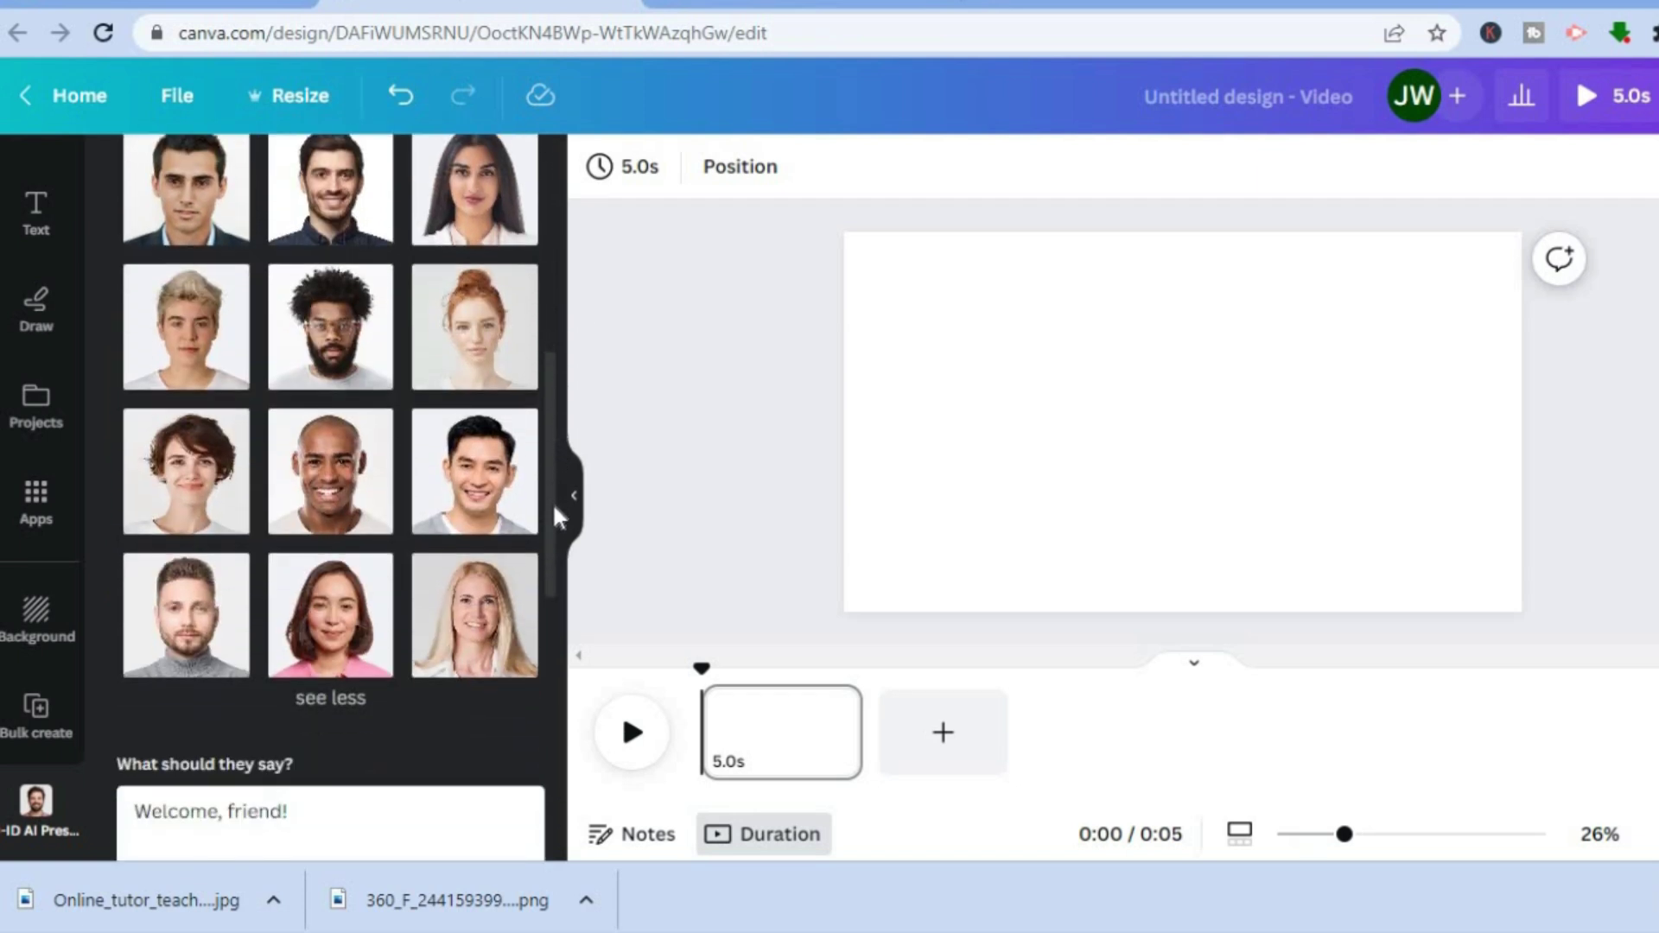
{"action": "scroll", "coordinate": [554, 470], "scroll_direction": "up", "scroll_amount": 3}
{"action": "scroll", "coordinate": [554, 501], "scroll_direction": "down", "scroll_amount": 4}
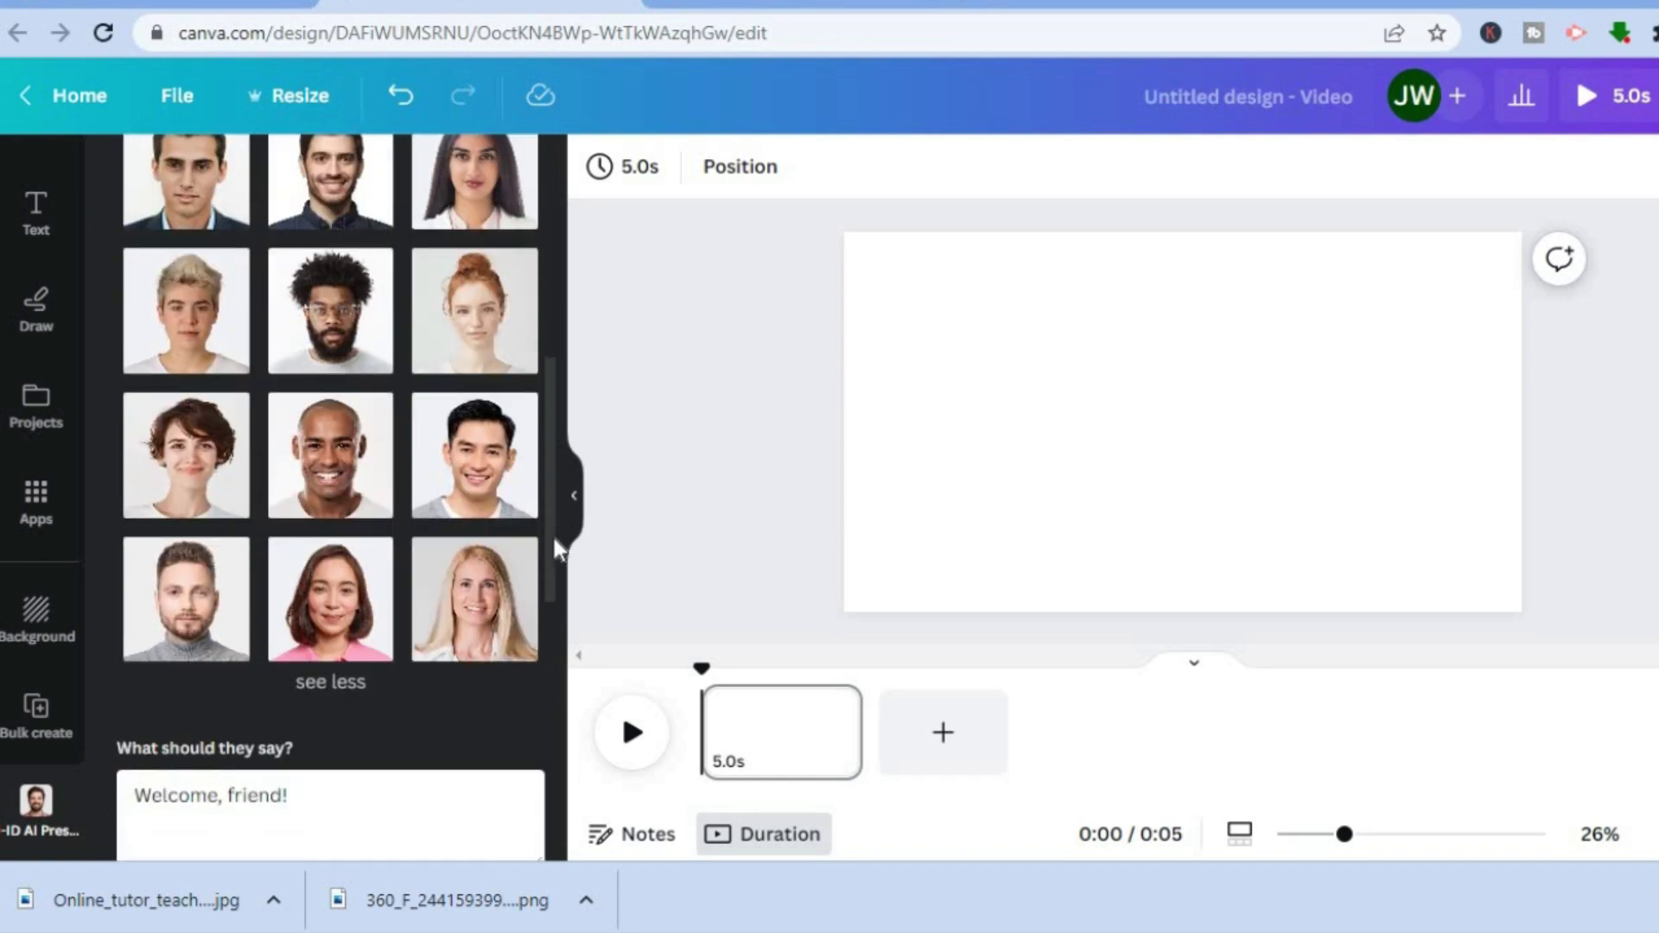
{"action": "scroll", "coordinate": [551, 571], "scroll_direction": "up", "scroll_amount": 1}
{"action": "scroll", "coordinate": [553, 606], "scroll_direction": "down", "scroll_amount": 2}
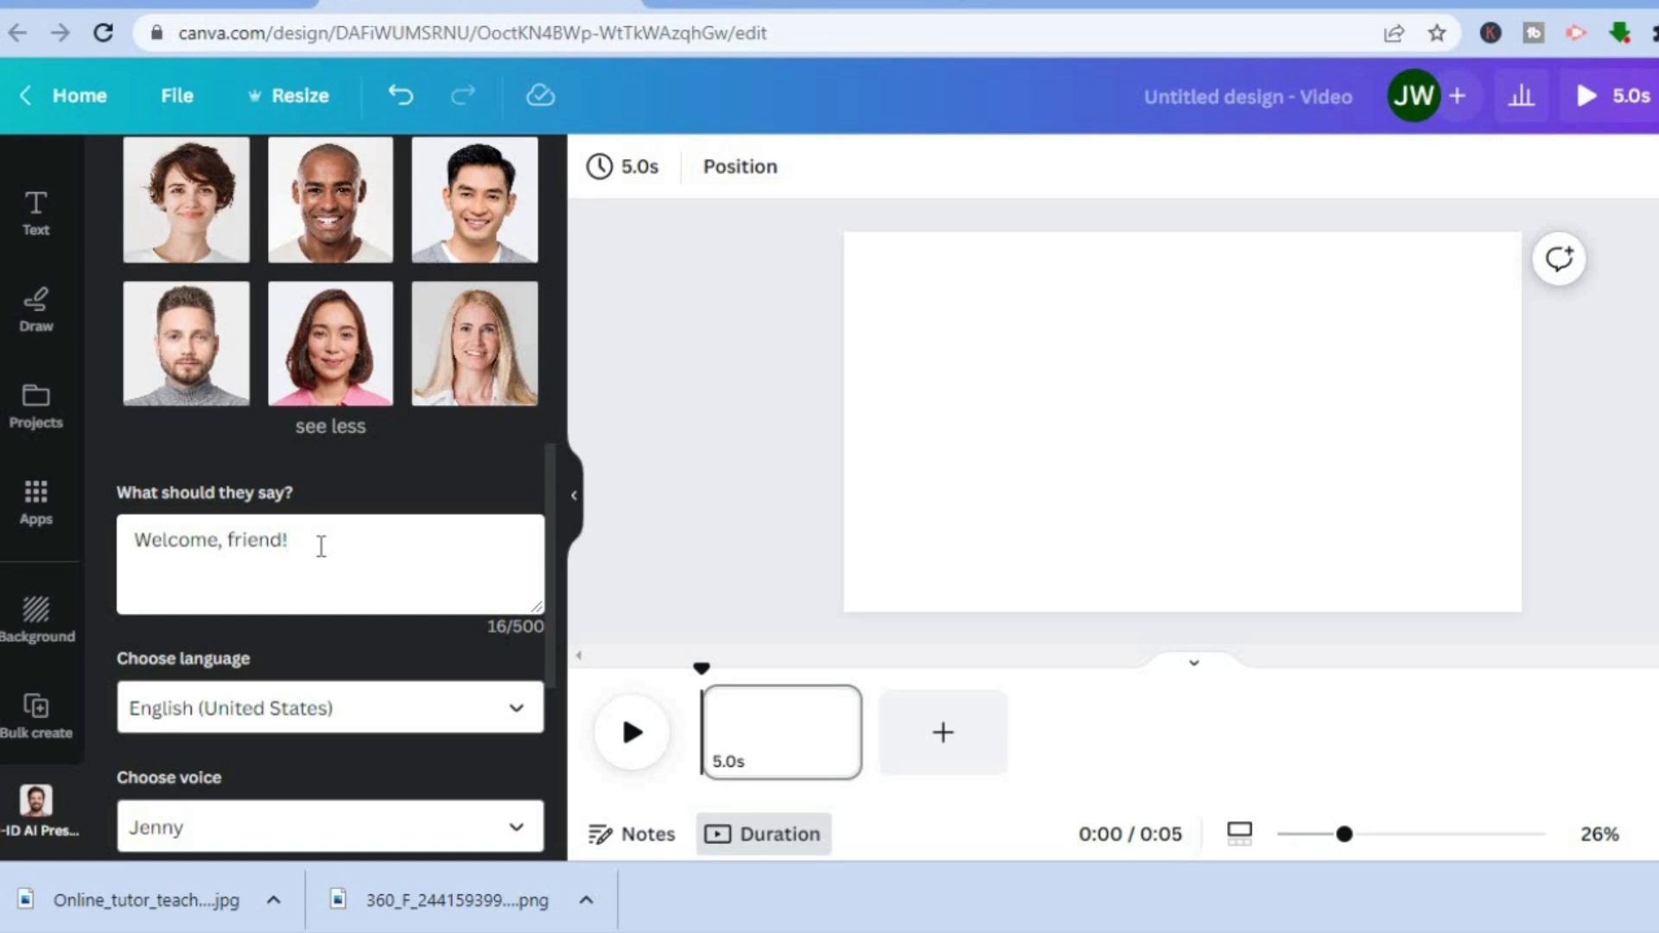
Replace the 'Welcome, friend!' script with 'hello welcome to simply answers'
{"action": "left_click_drag", "start_coordinate": [313, 546], "coordinate": [87, 553]}
{"action": "type", "text": "h"}
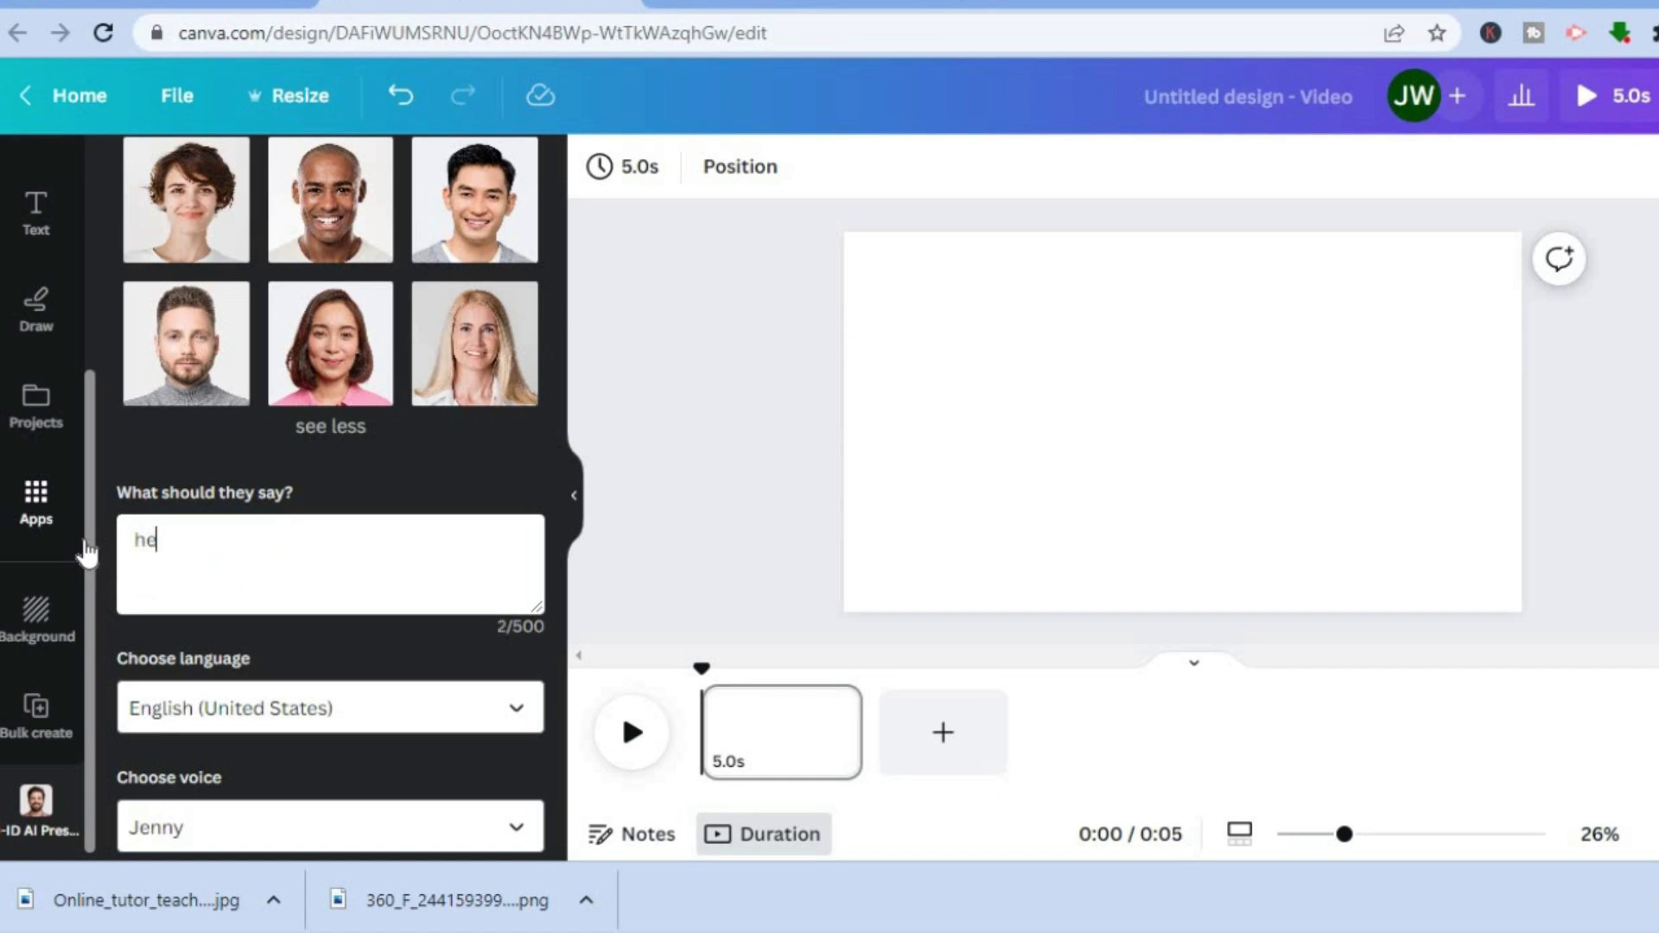
{"action": "type", "text": "ell"}
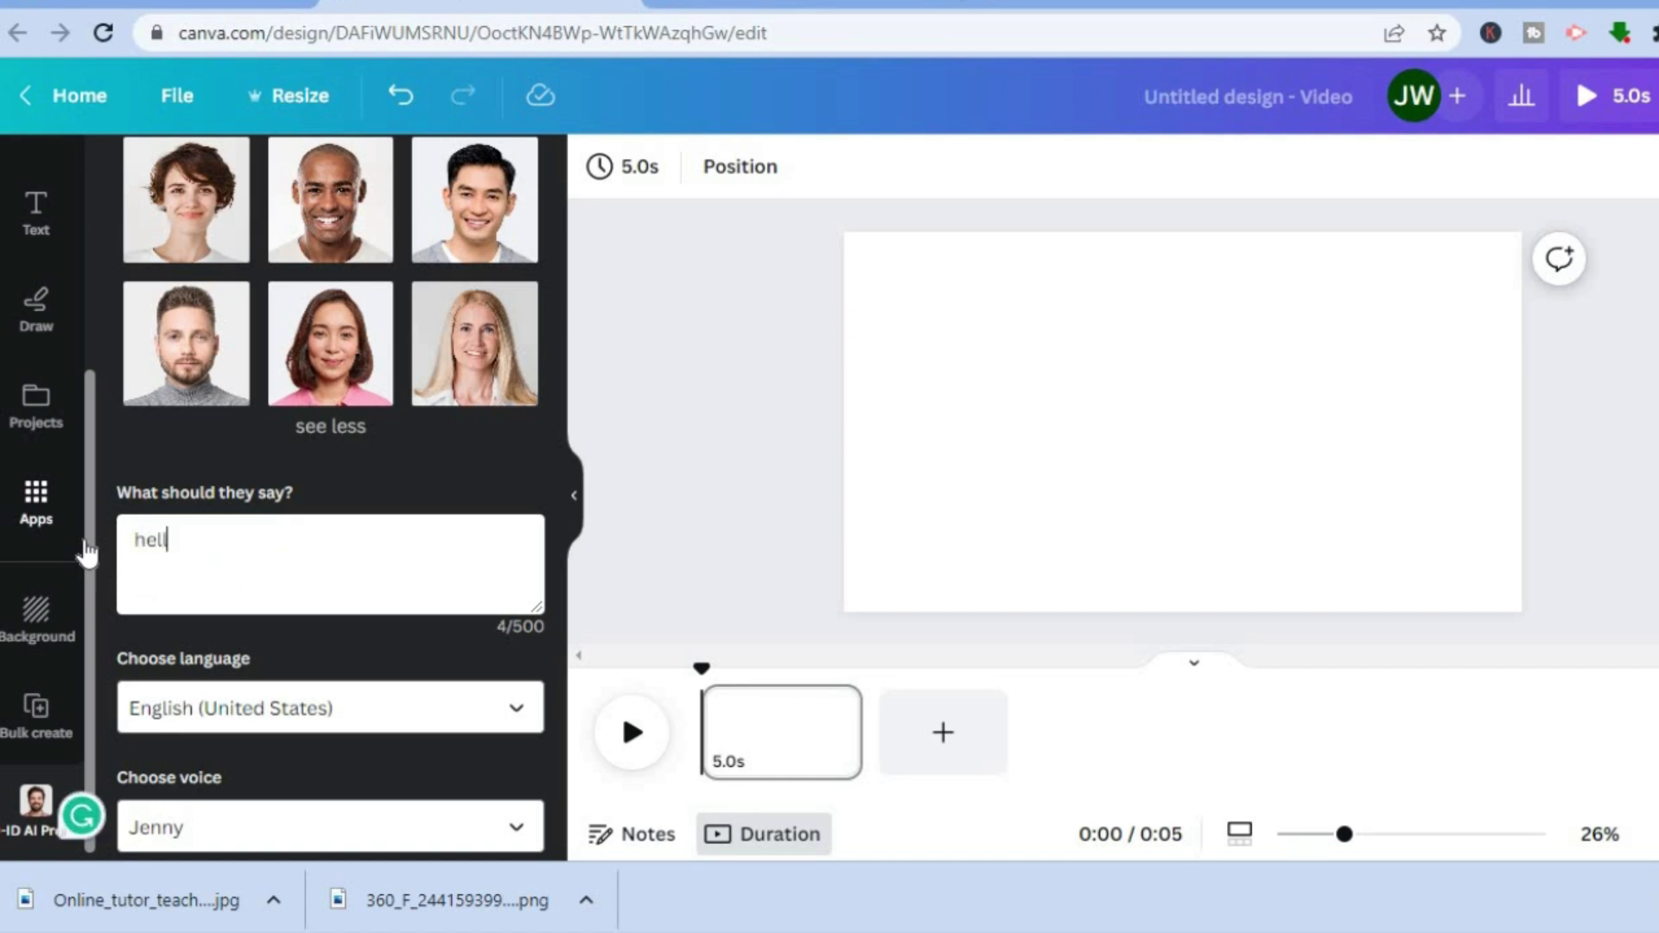
{"action": "type", "text": "o welcome to simply answers"}
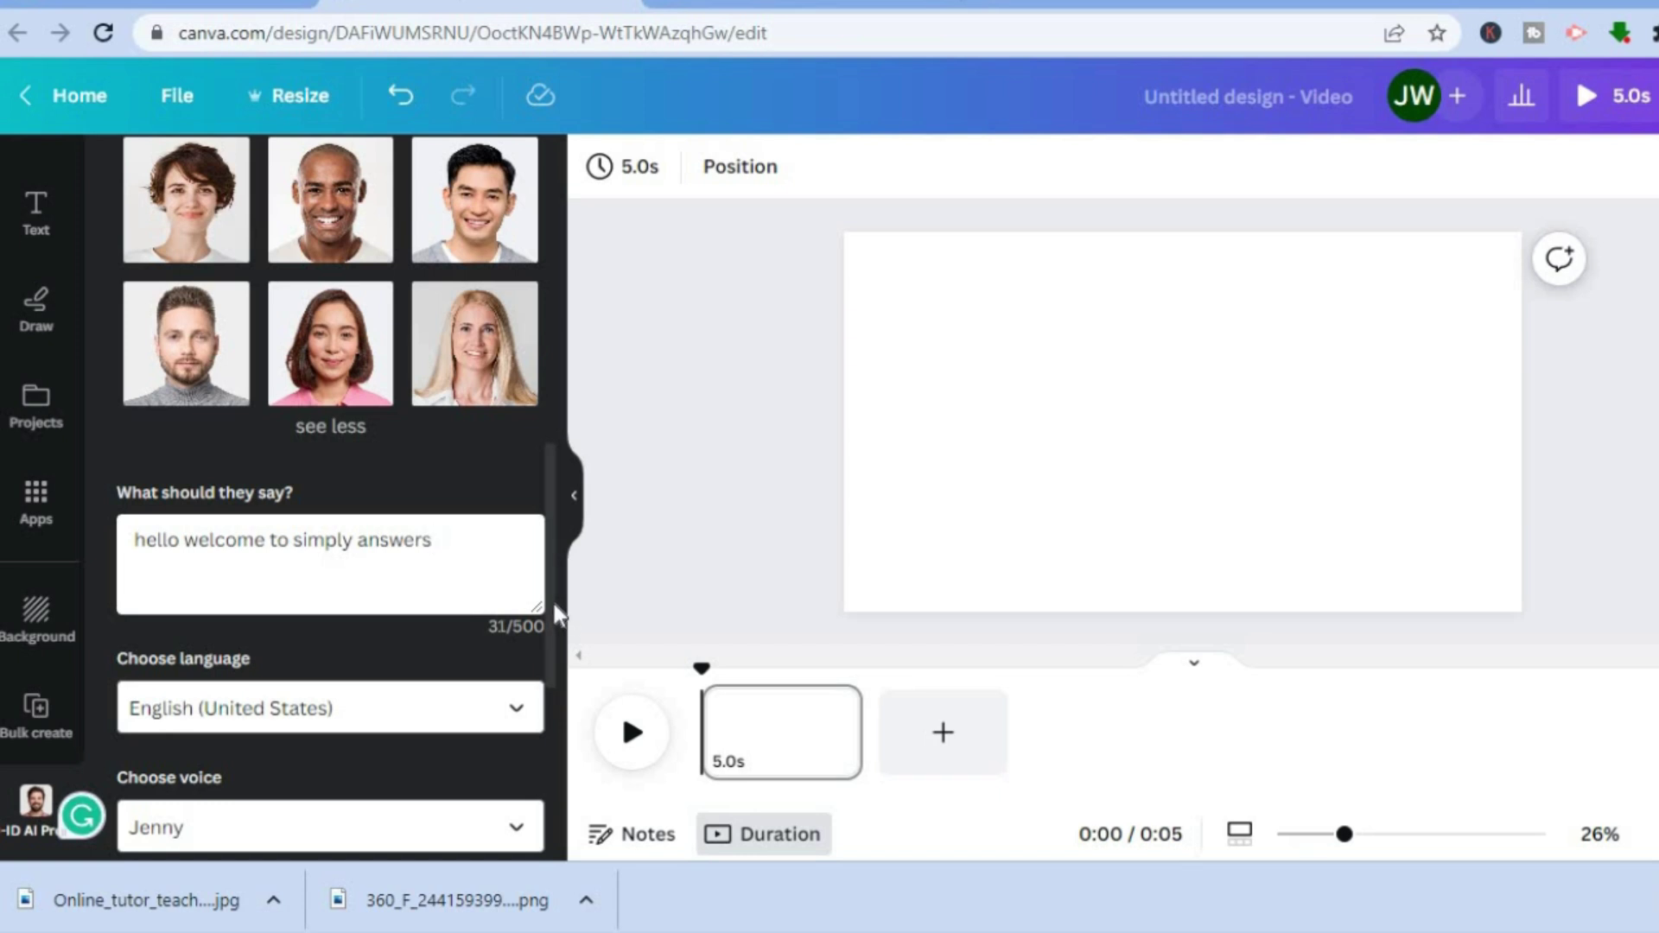
{"action": "scroll", "coordinate": [548, 639], "scroll_direction": "down", "scroll_amount": 2}
{"action": "scroll", "coordinate": [550, 681], "scroll_direction": "down", "scroll_amount": 1}
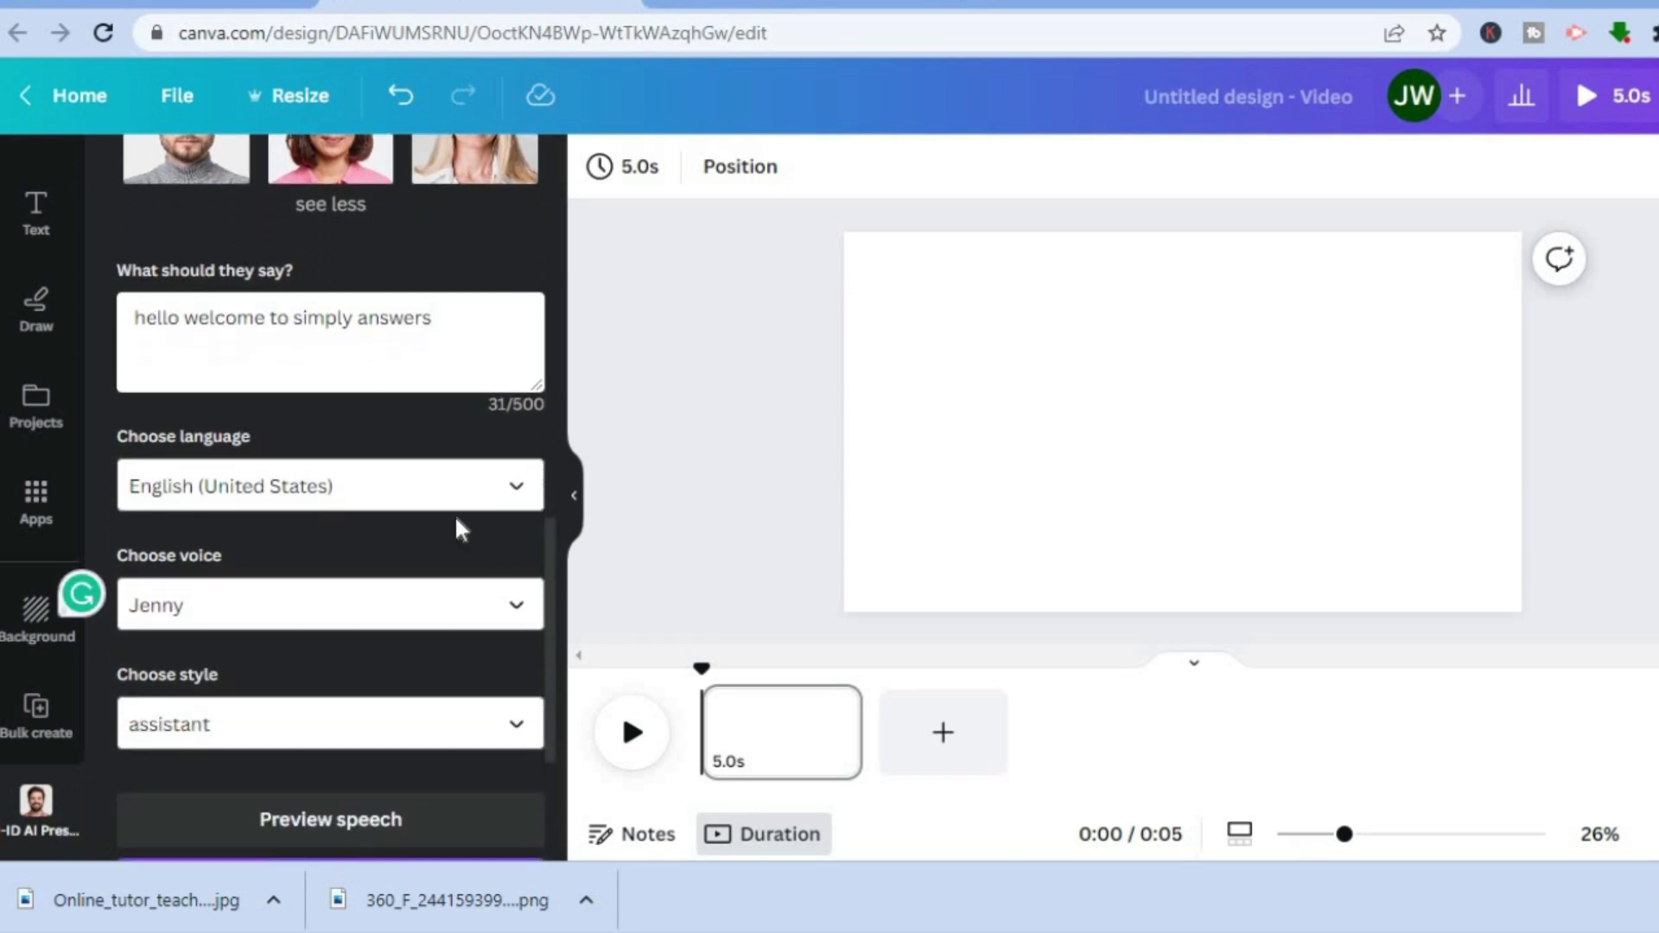
Set the presenter's speech language to English (Ireland) and the voice to Emily
{"action": "left_click", "coordinate": [516, 491]}
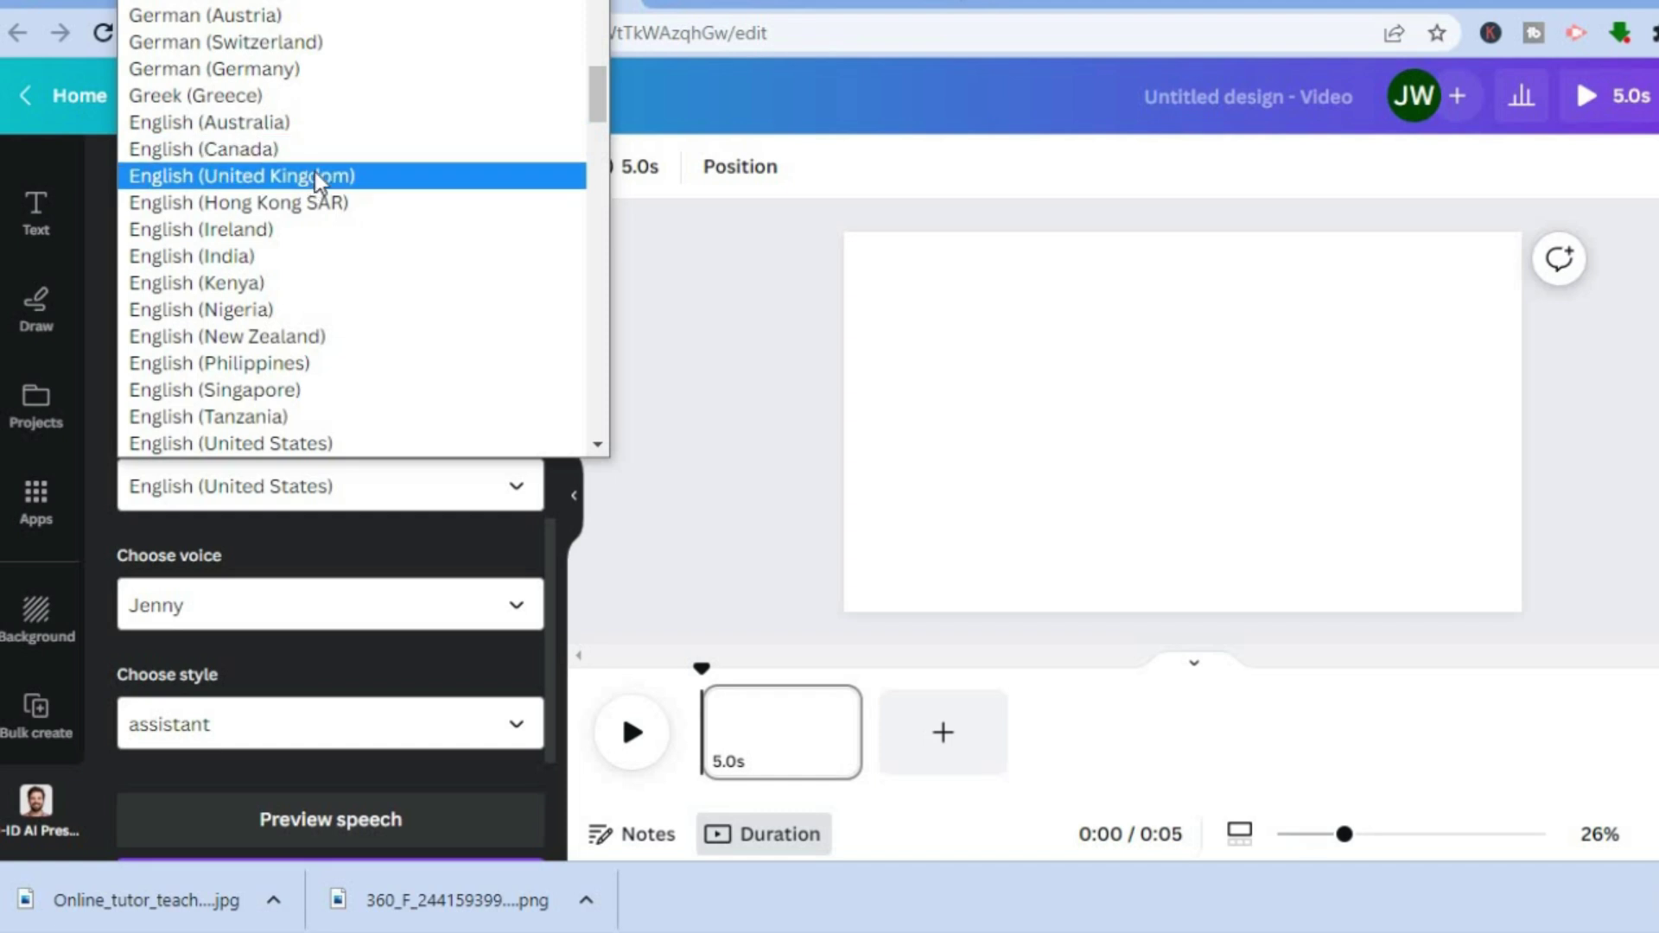
{"action": "left_click", "coordinate": [319, 229]}
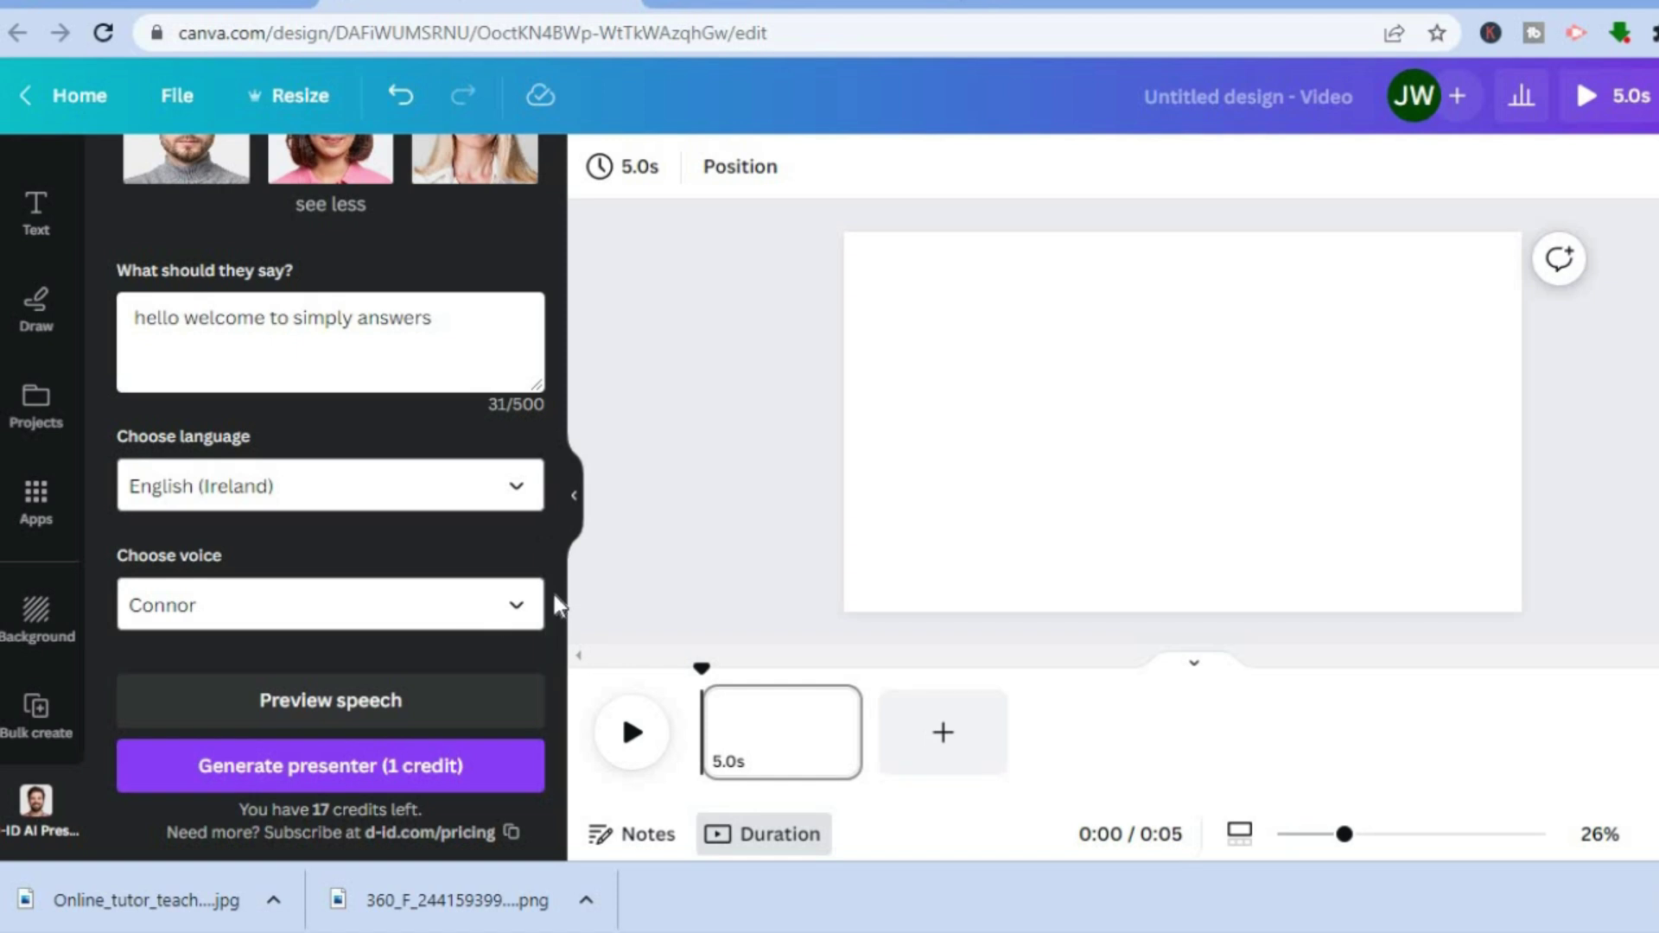
{"action": "left_click_drag", "start_coordinate": [549, 594], "coordinate": [550, 634]}
{"action": "scroll", "coordinate": [424, 548], "scroll_direction": "down", "scroll_amount": 2}
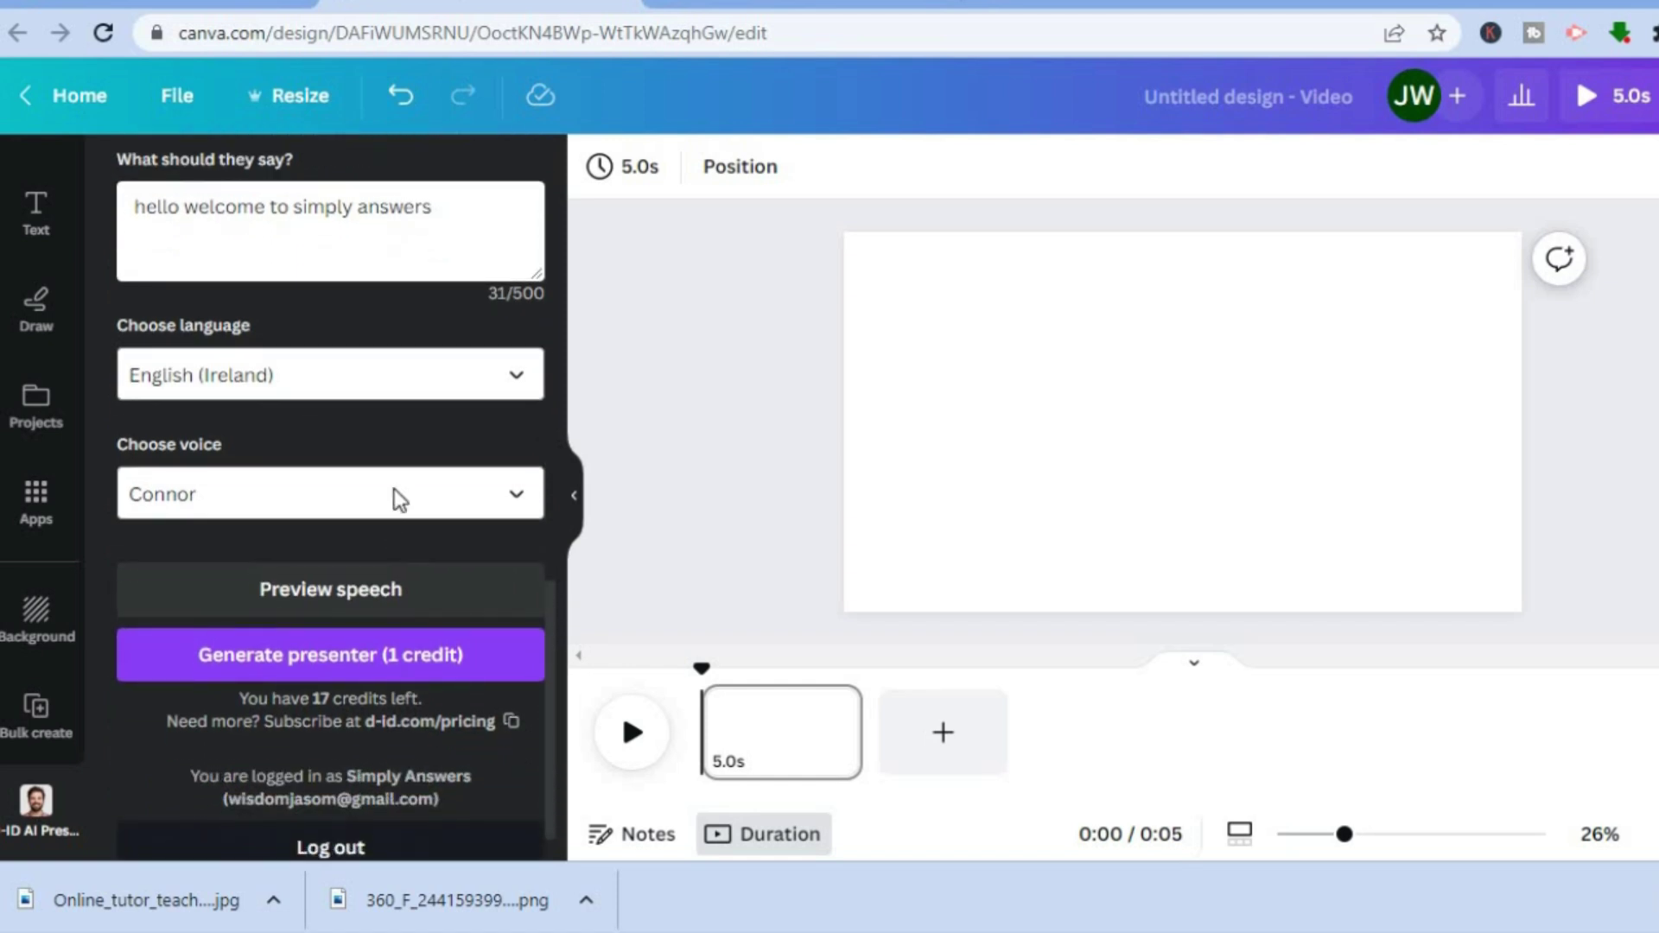
{"action": "left_click", "coordinate": [467, 498]}
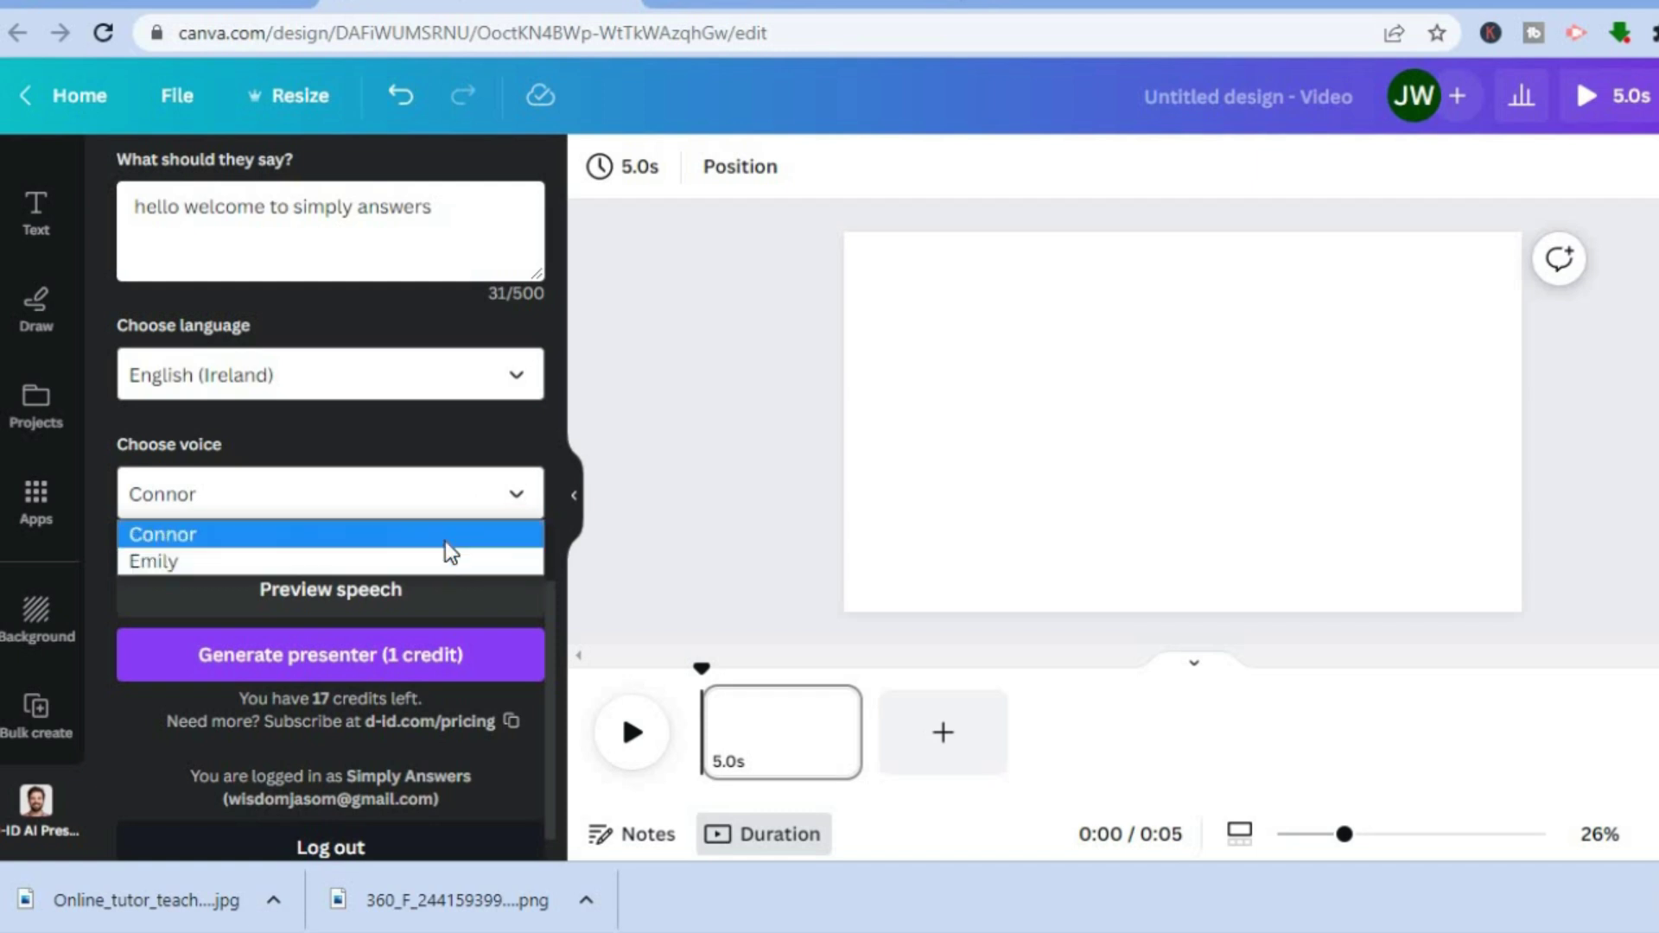
{"action": "left_click", "coordinate": [436, 561]}
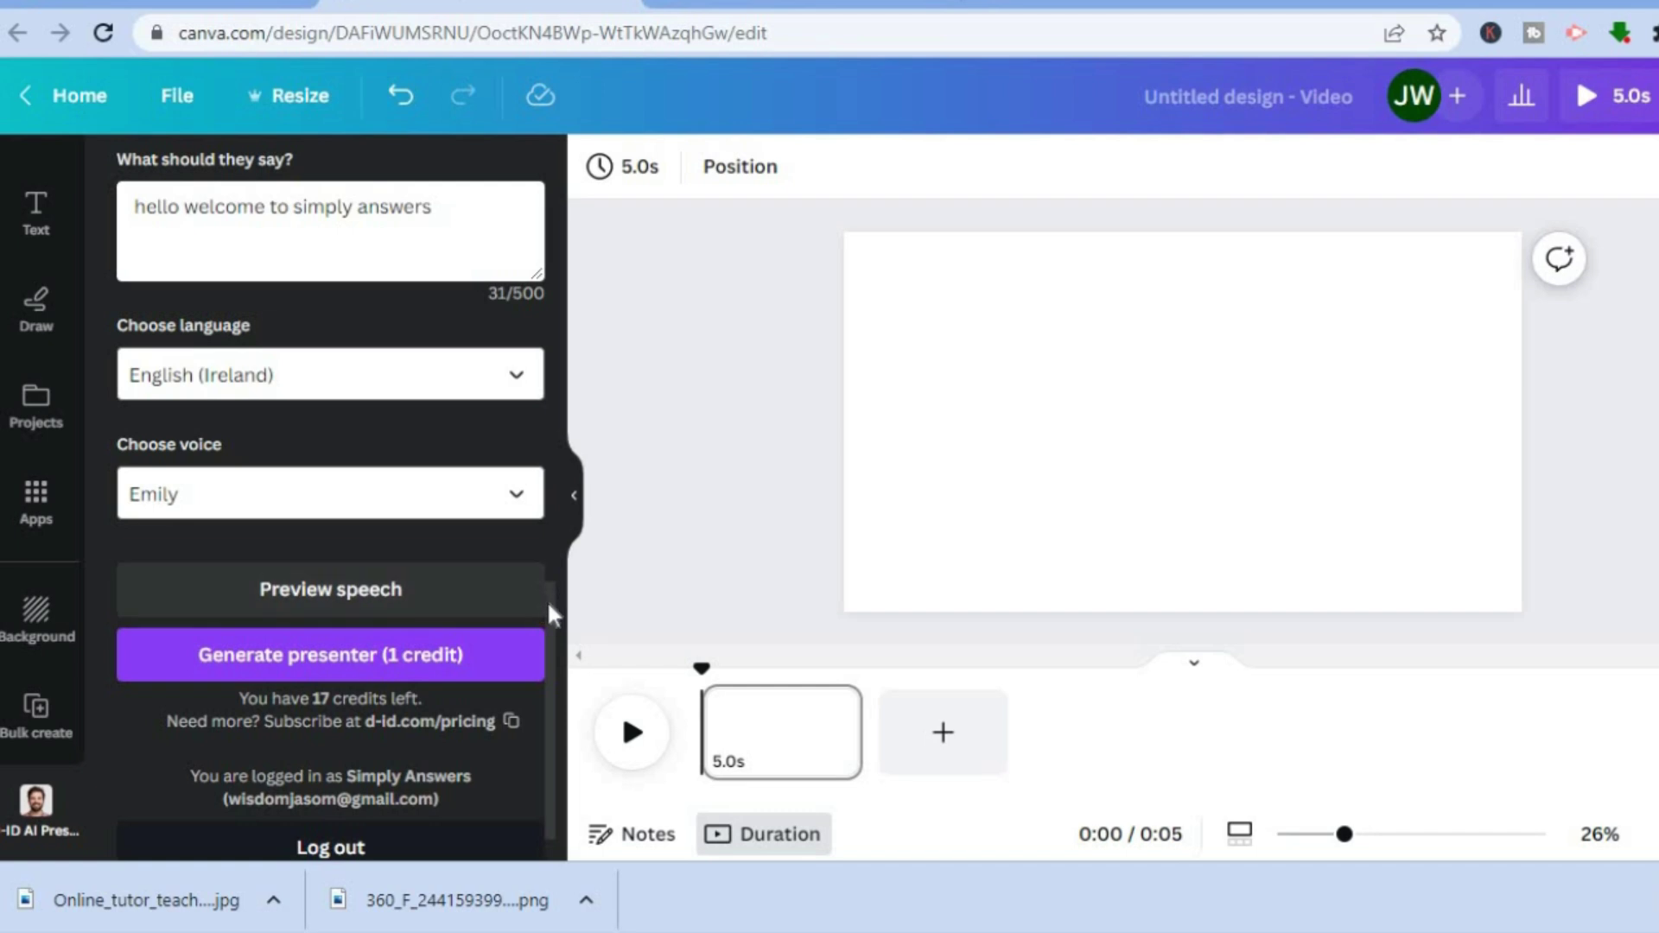
{"action": "scroll", "coordinate": [548, 622], "scroll_direction": "down", "scroll_amount": 1}
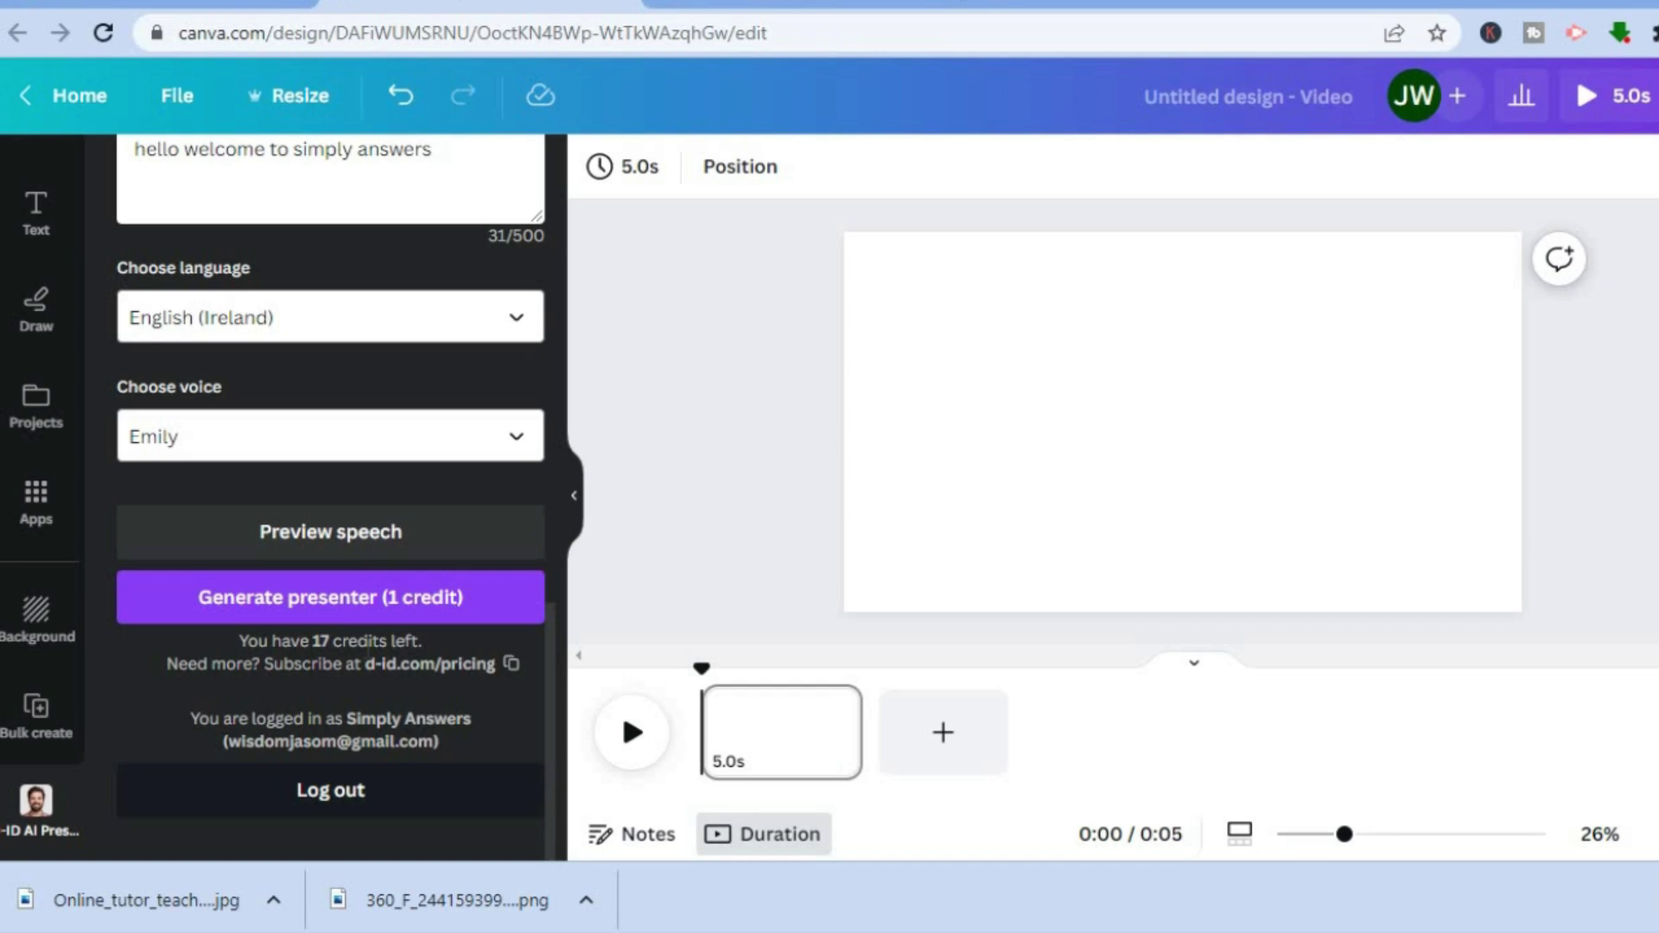
Preview the line in Emily and Connor voices, keep Emily, and generate the presenter clip
{"action": "left_click", "coordinate": [375, 536]}
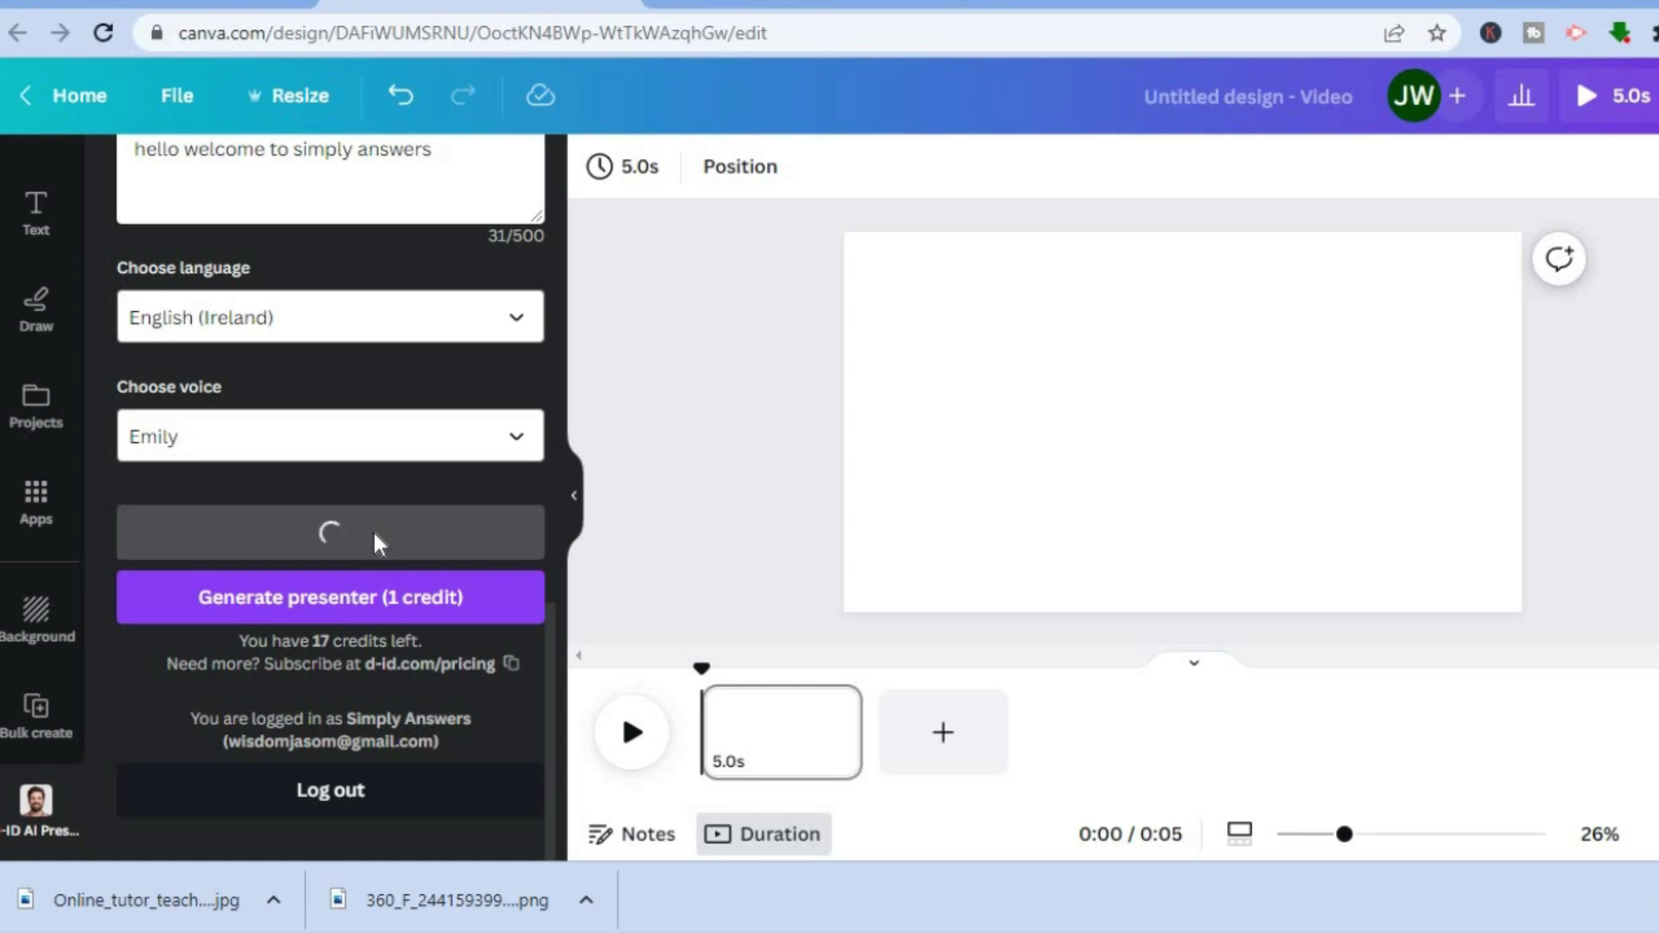
{"action": "left_click", "coordinate": [499, 439]}
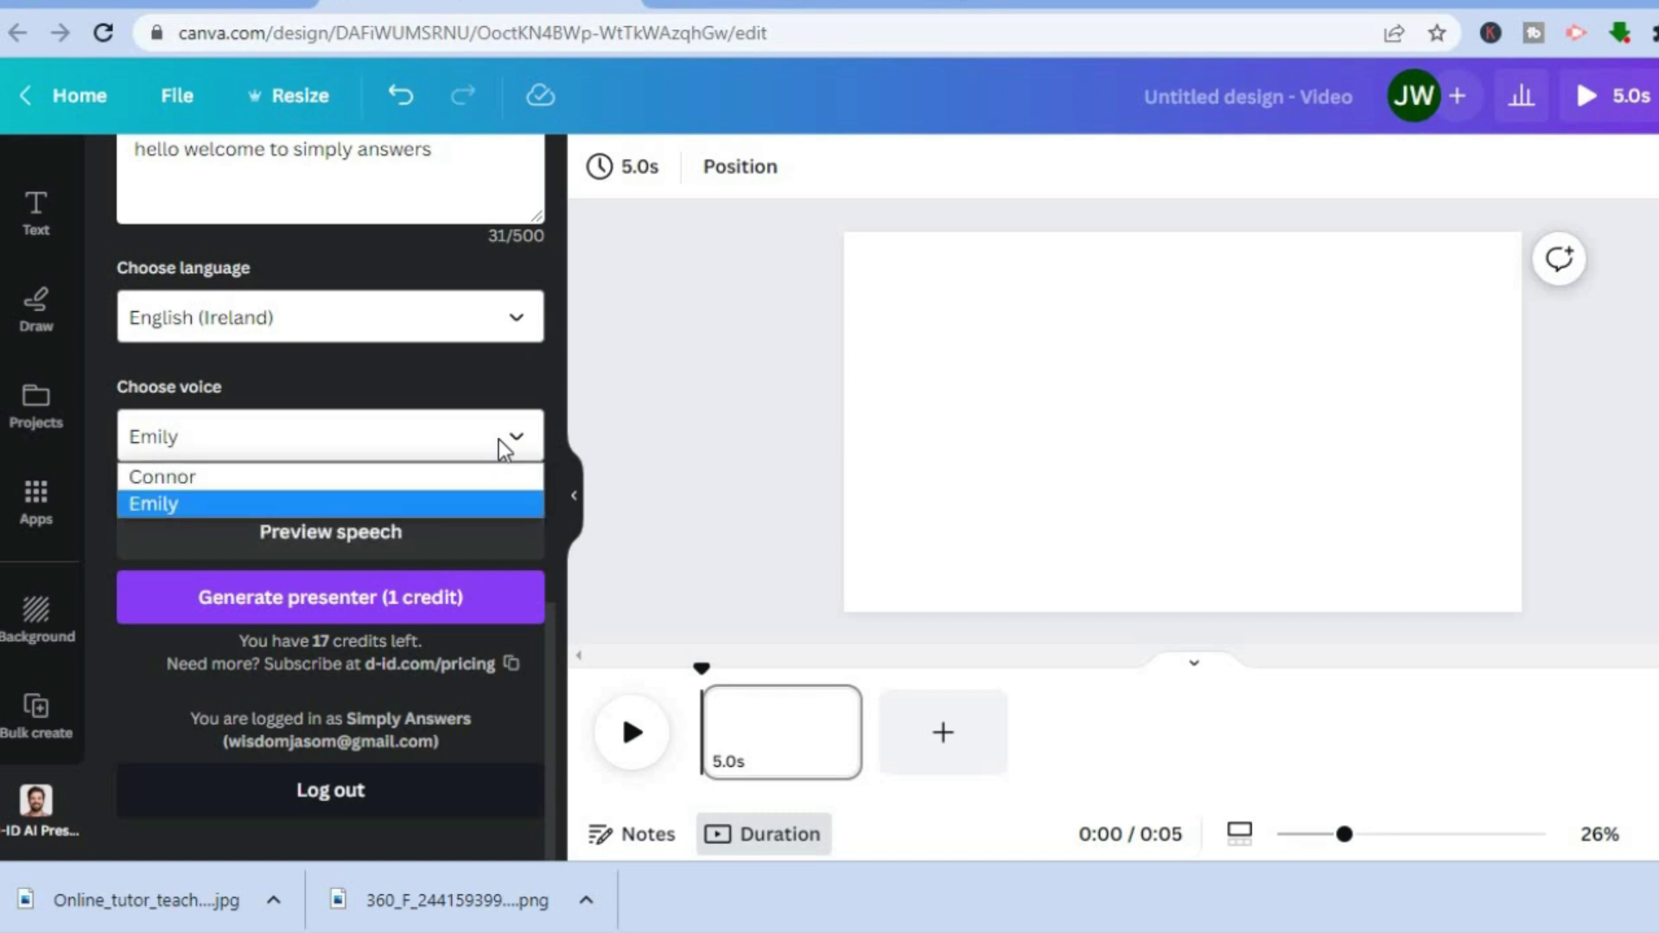
{"action": "left_click", "coordinate": [435, 479]}
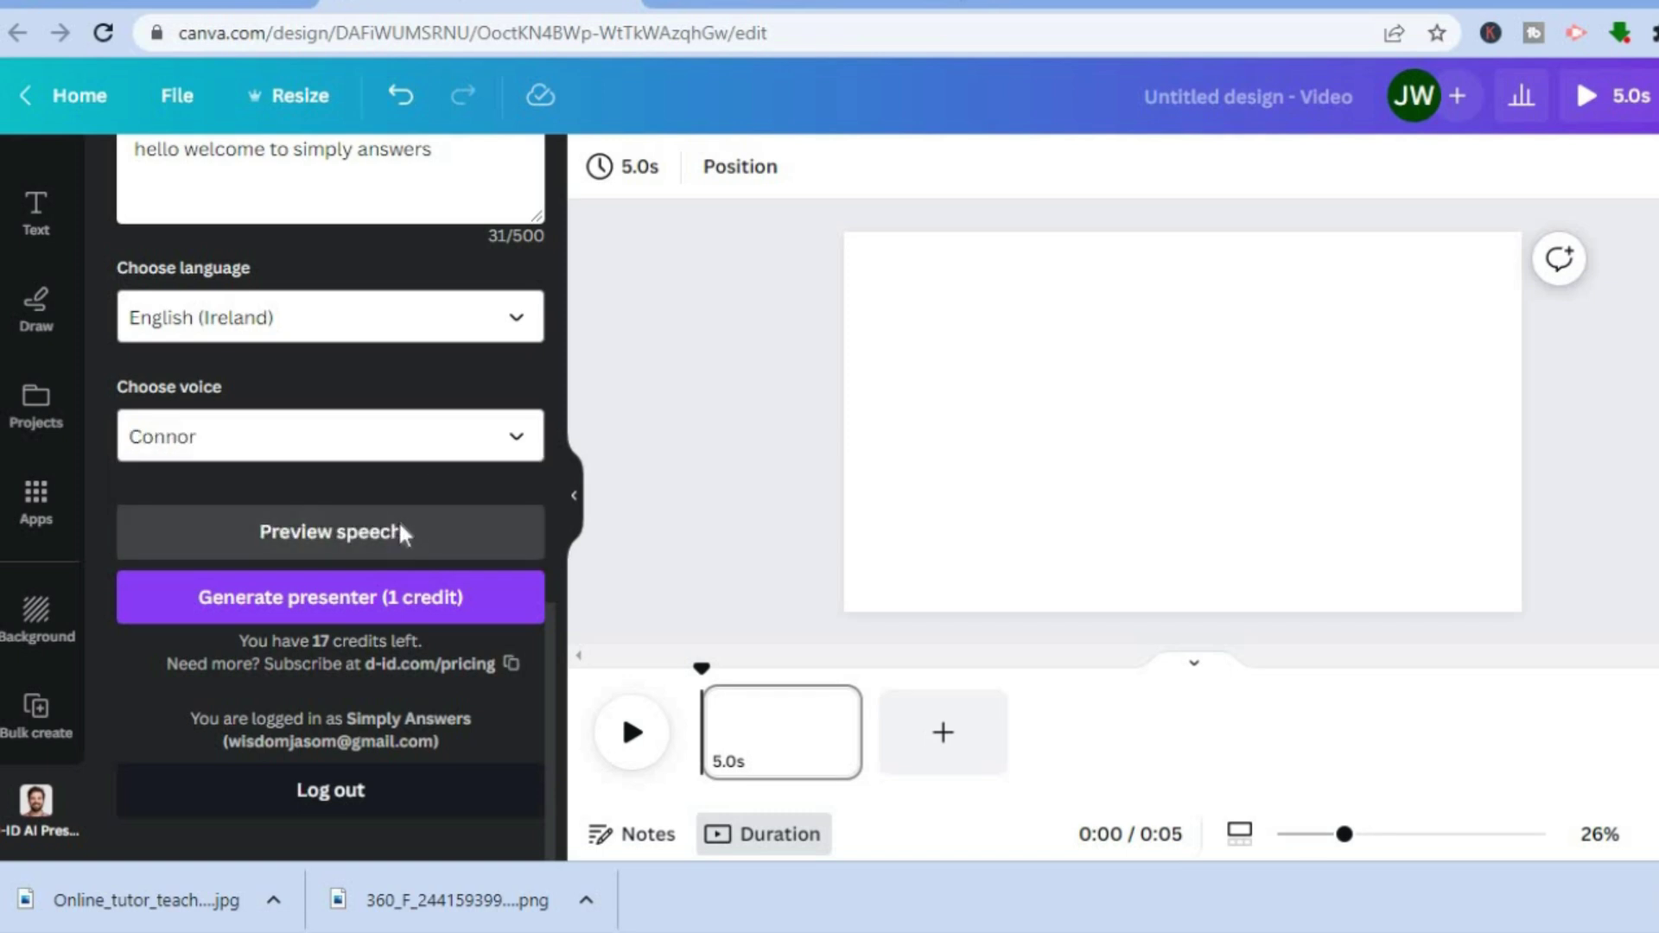
{"action": "left_click", "coordinate": [400, 533]}
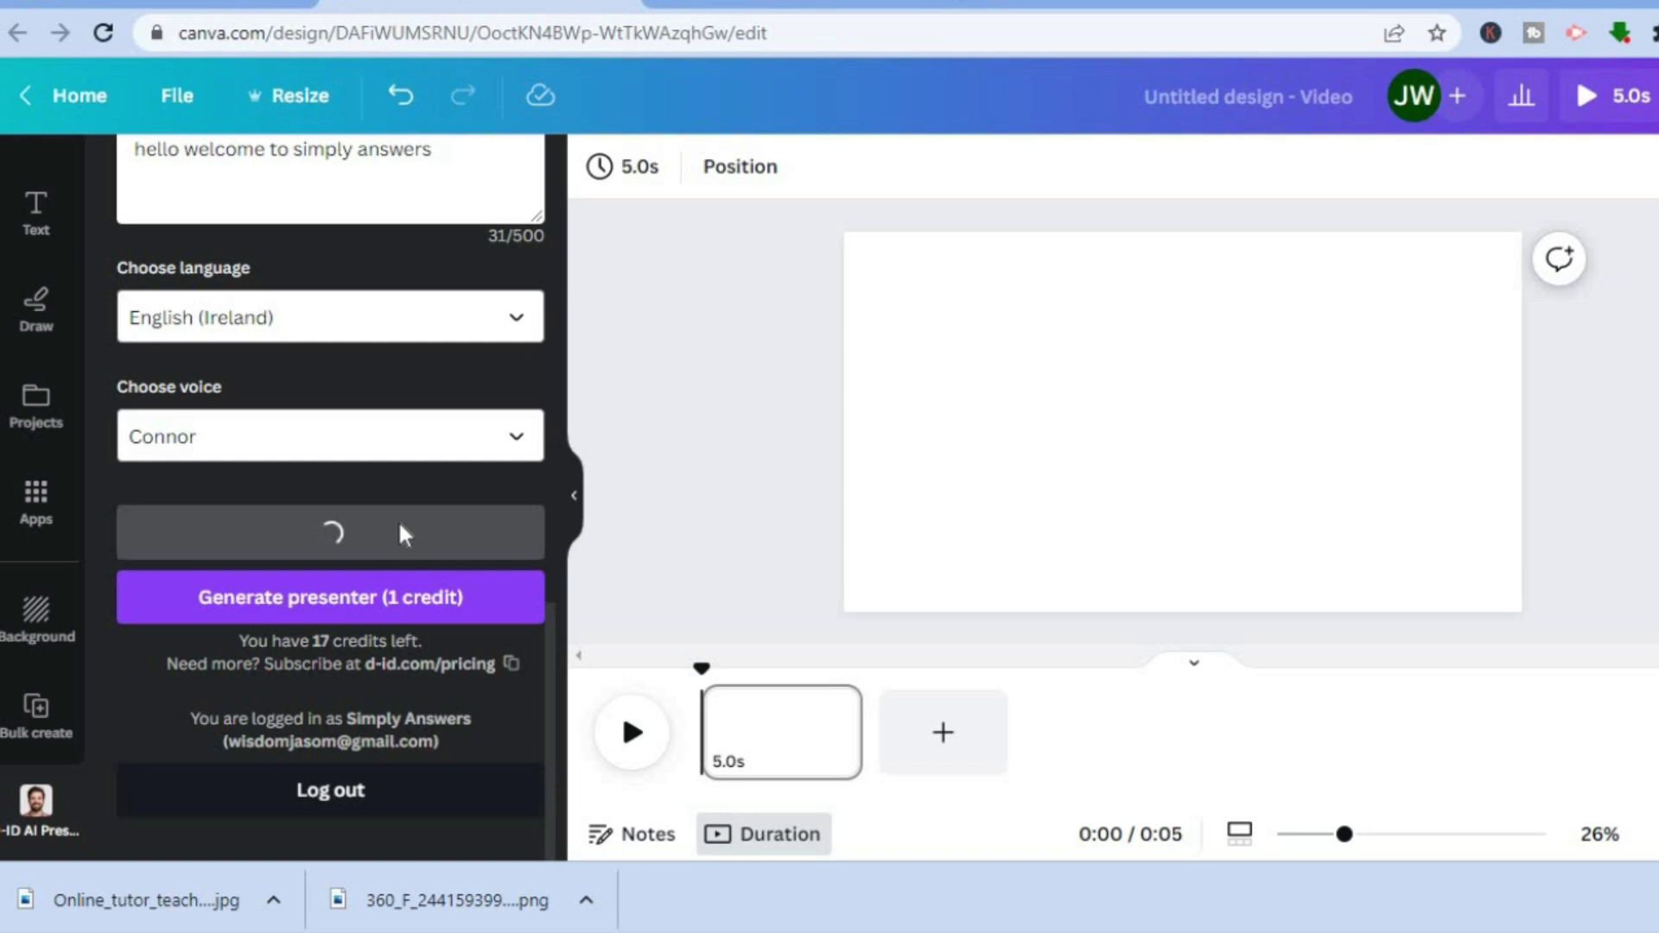
{"action": "left_click", "coordinate": [465, 437]}
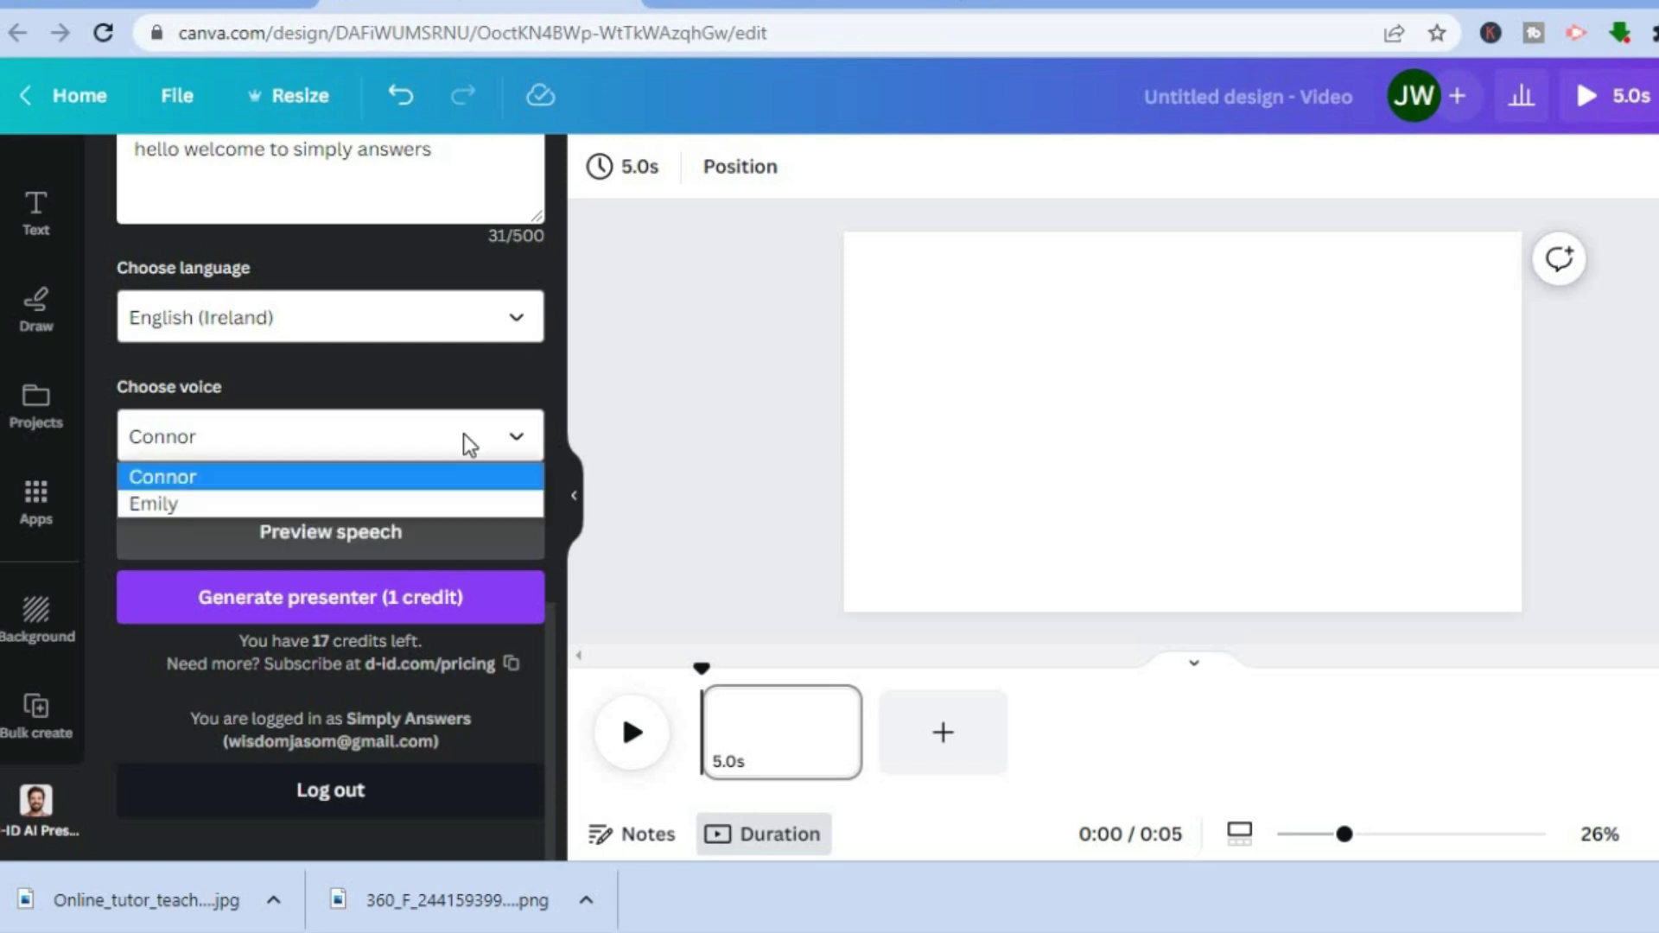
{"action": "left_click", "coordinate": [401, 501]}
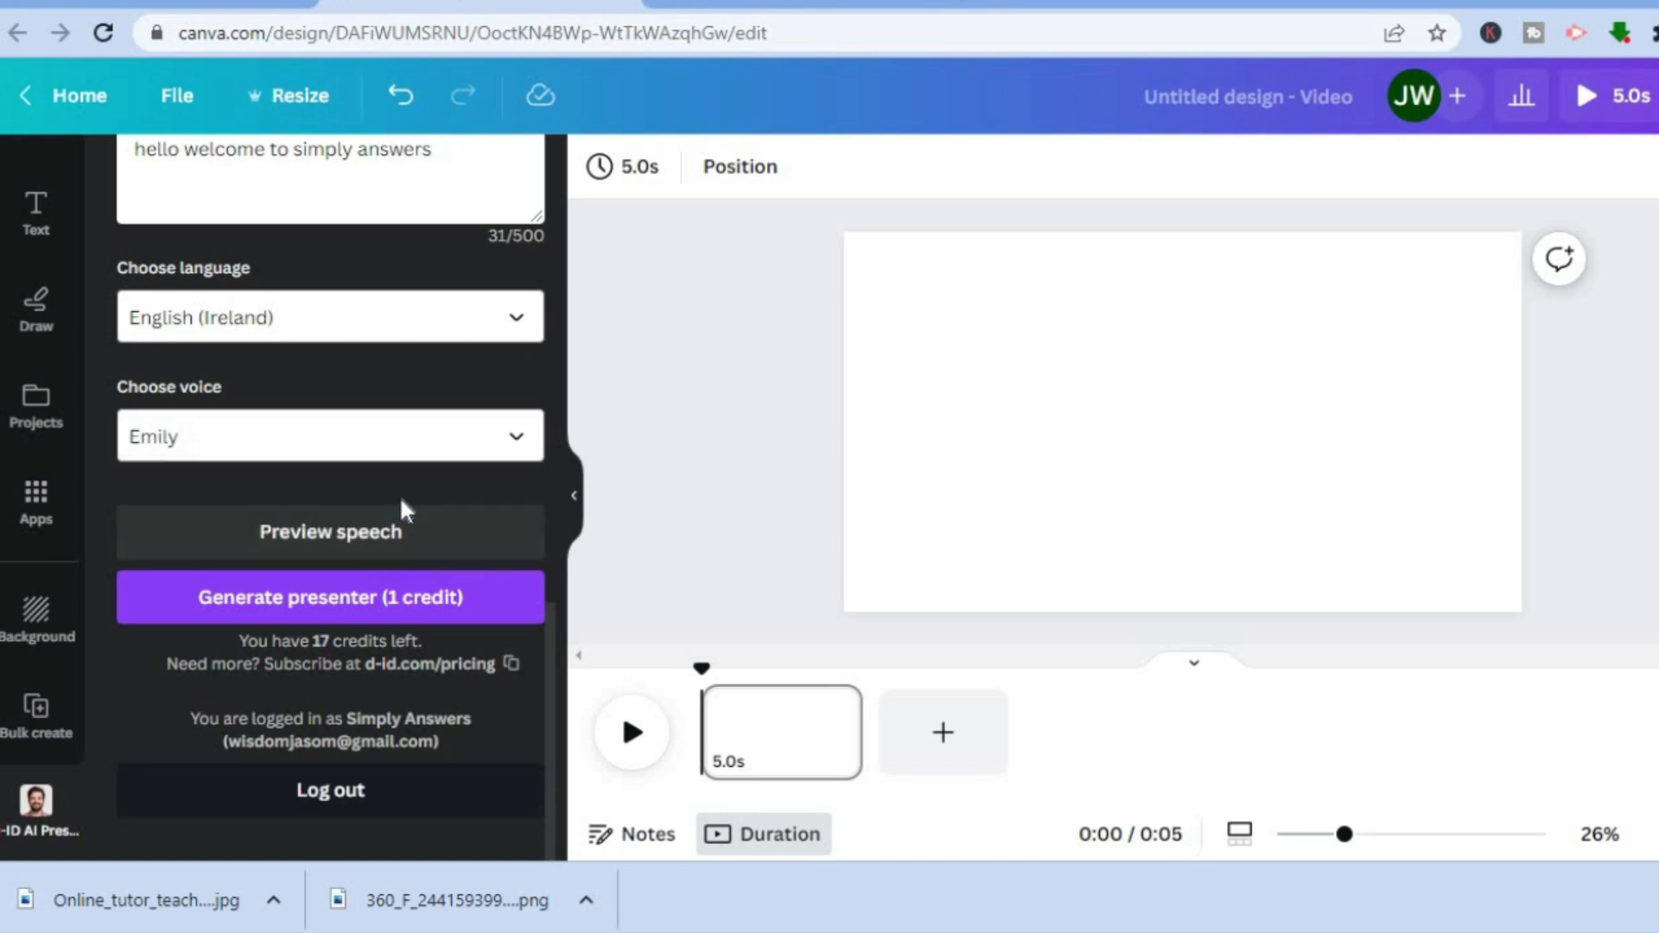
{"action": "left_click", "coordinate": [349, 604]}
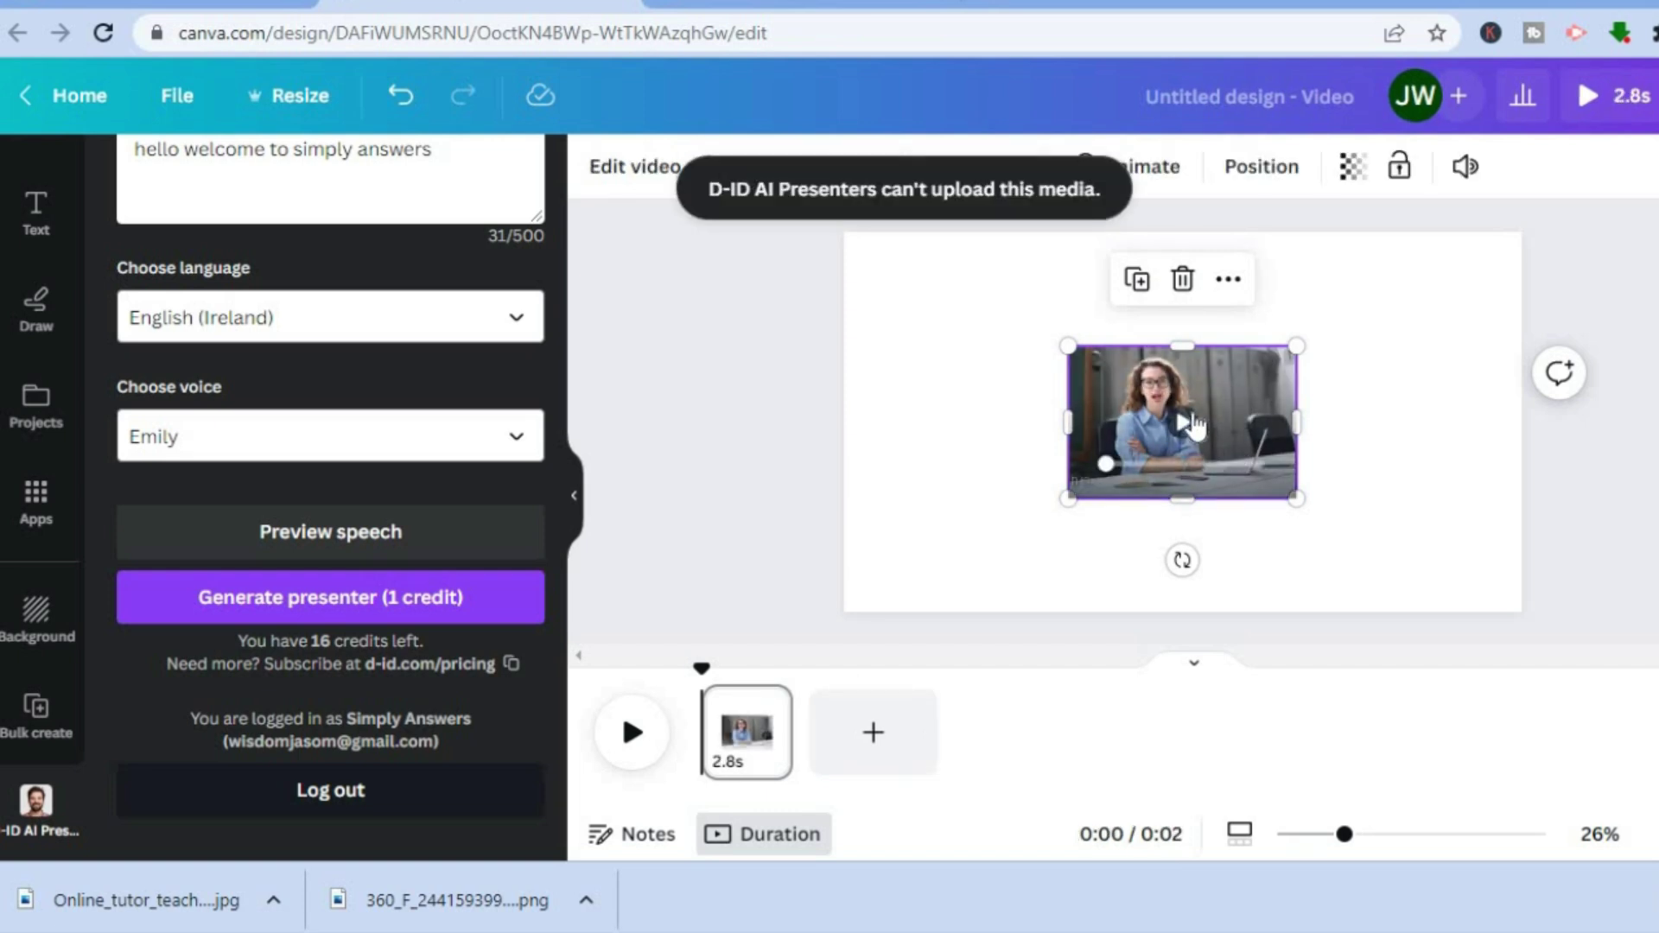
Move the presenter clip down-right and stretch it taller and wider
{"action": "left_click_drag", "start_coordinate": [1234, 396], "coordinate": [1335, 458]}
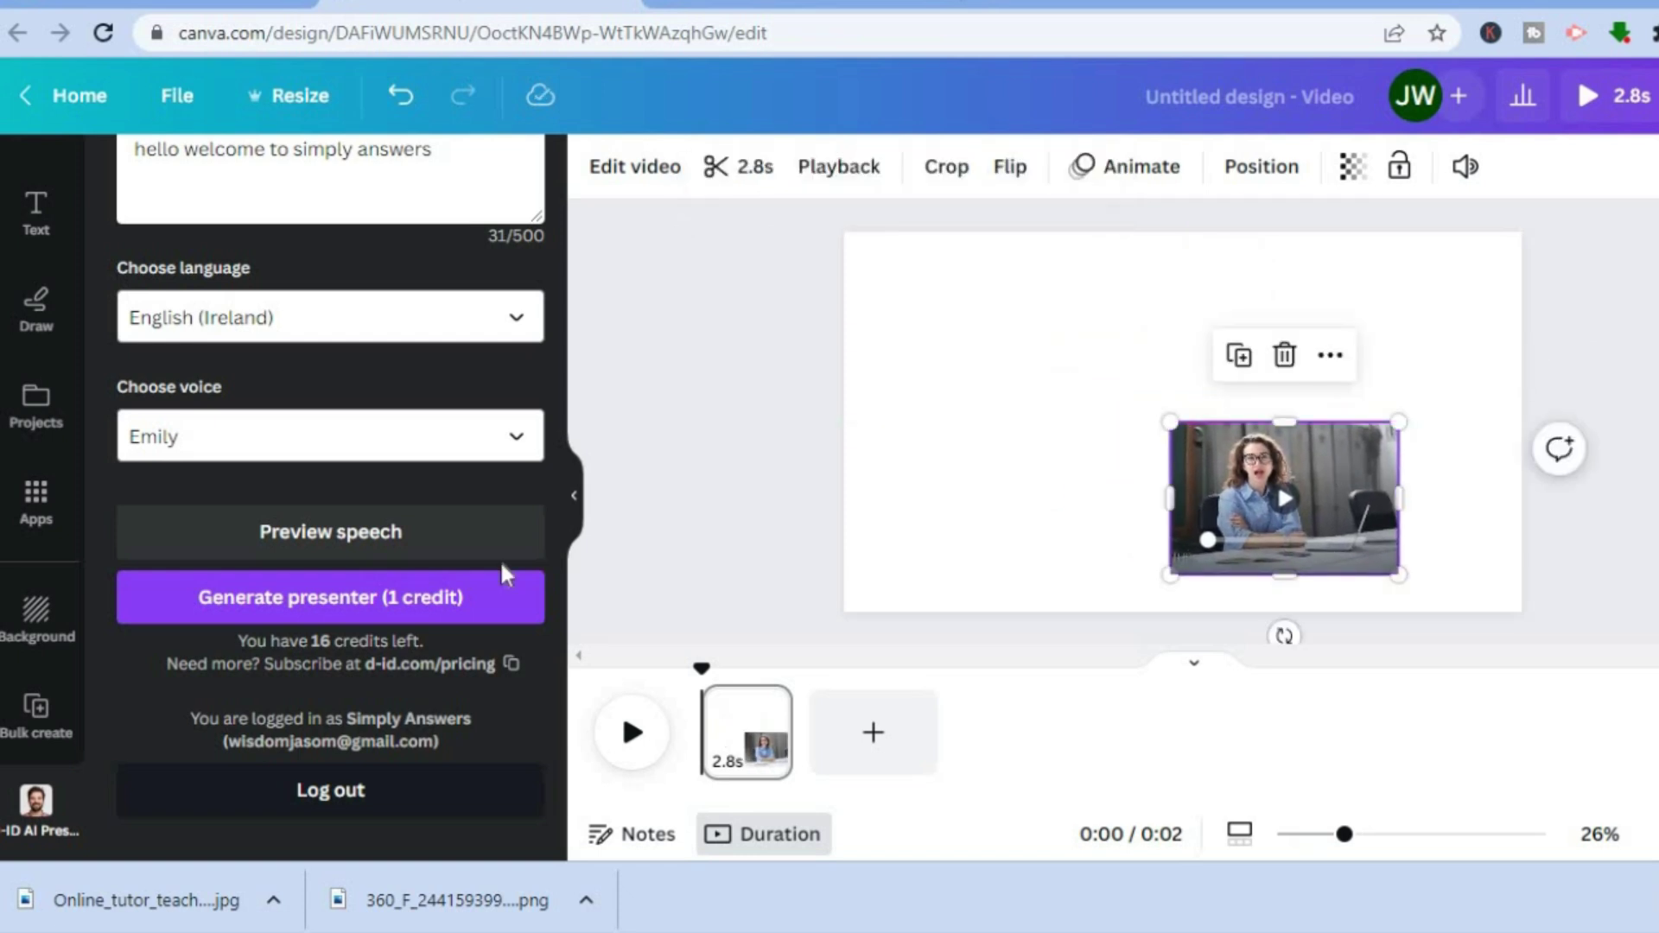
{"action": "scroll", "coordinate": [544, 639], "scroll_direction": "up", "scroll_amount": 10}
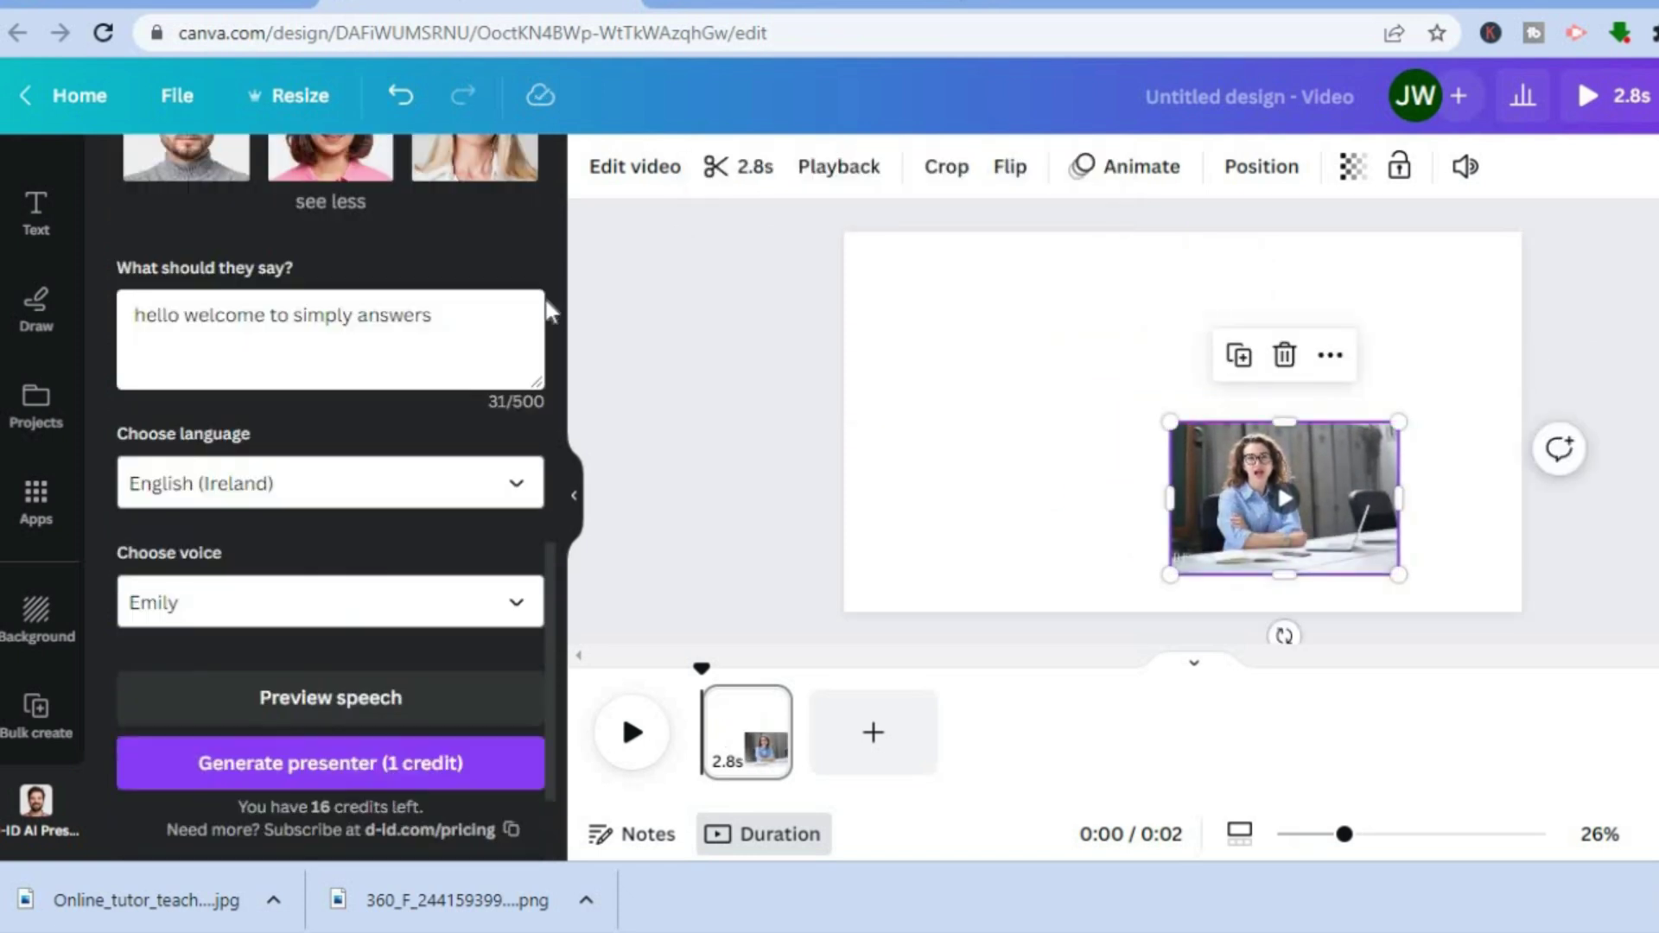
{"action": "scroll", "coordinate": [553, 160], "scroll_direction": "up", "scroll_amount": 3}
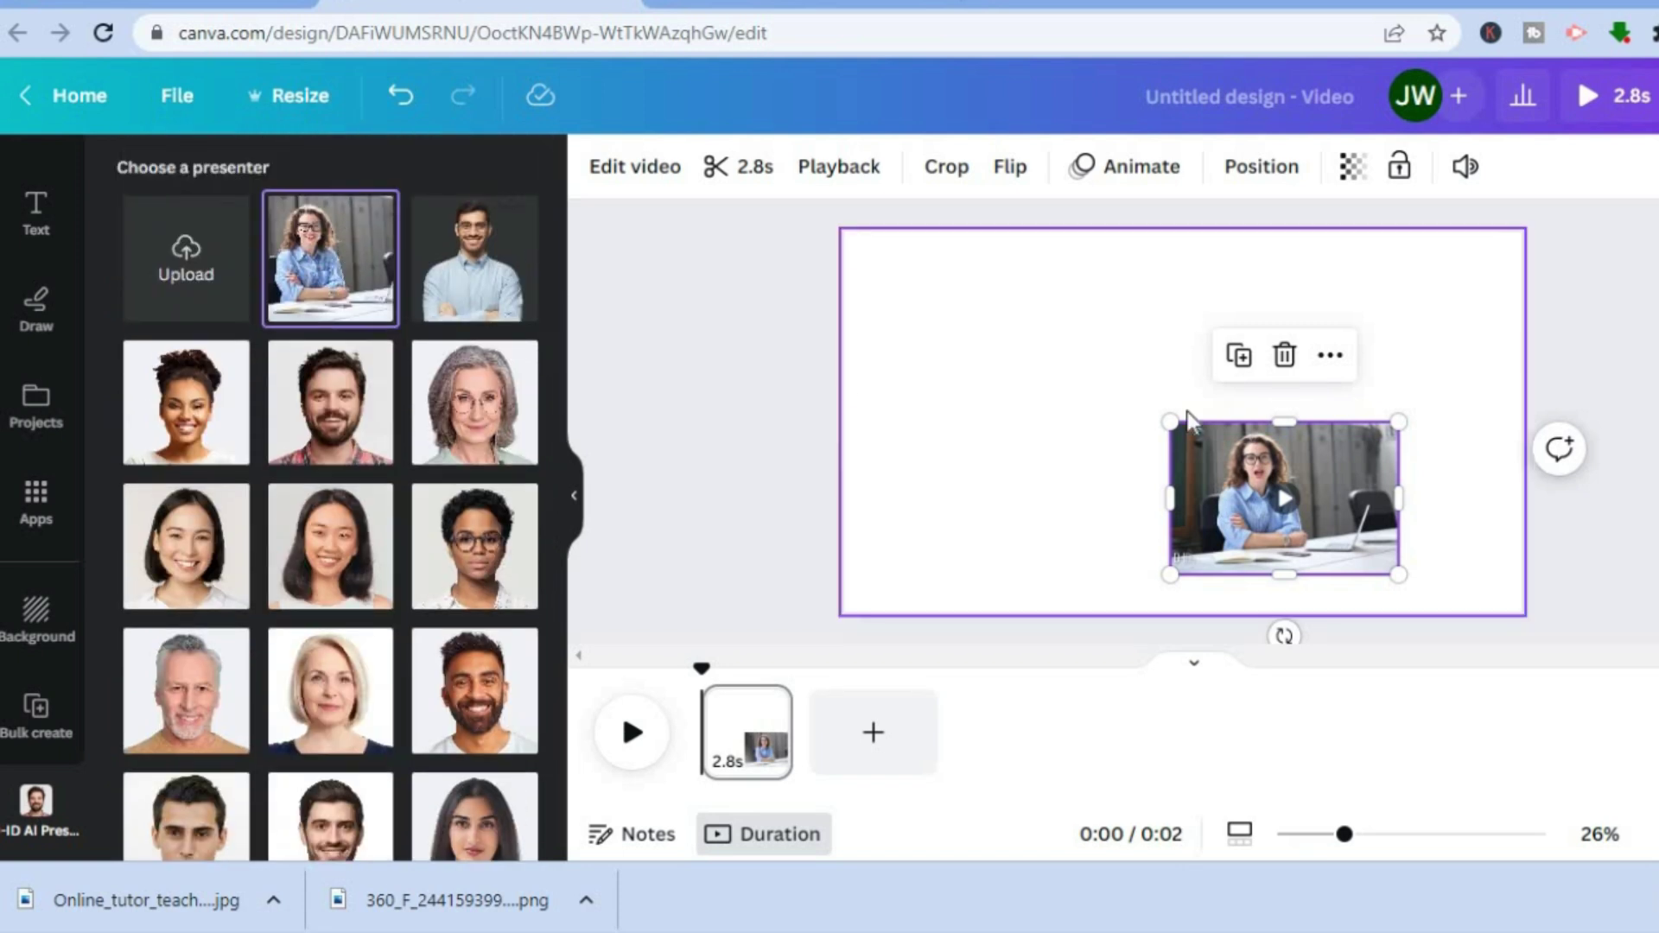
{"action": "left_click_drag", "start_coordinate": [1289, 421], "coordinate": [1279, 269]}
{"action": "left_click_drag", "start_coordinate": [1167, 415], "coordinate": [1106, 421]}
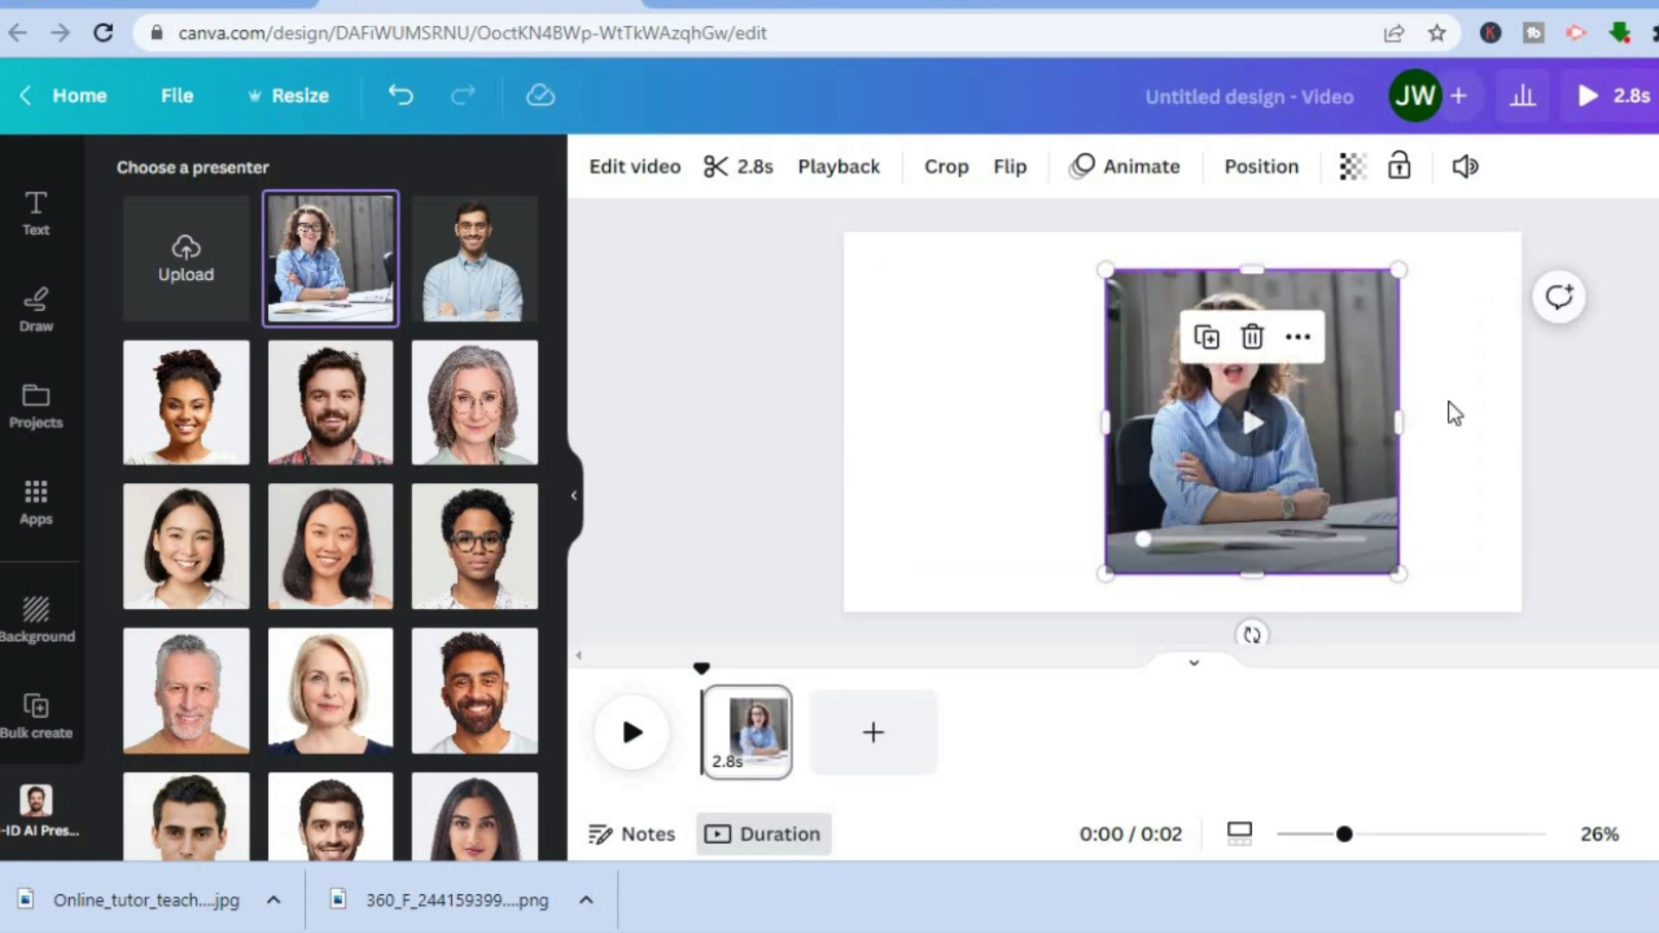
Play the clip to check it, then move and shrink it into the bottom-right corner
{"action": "left_click", "coordinate": [1508, 398]}
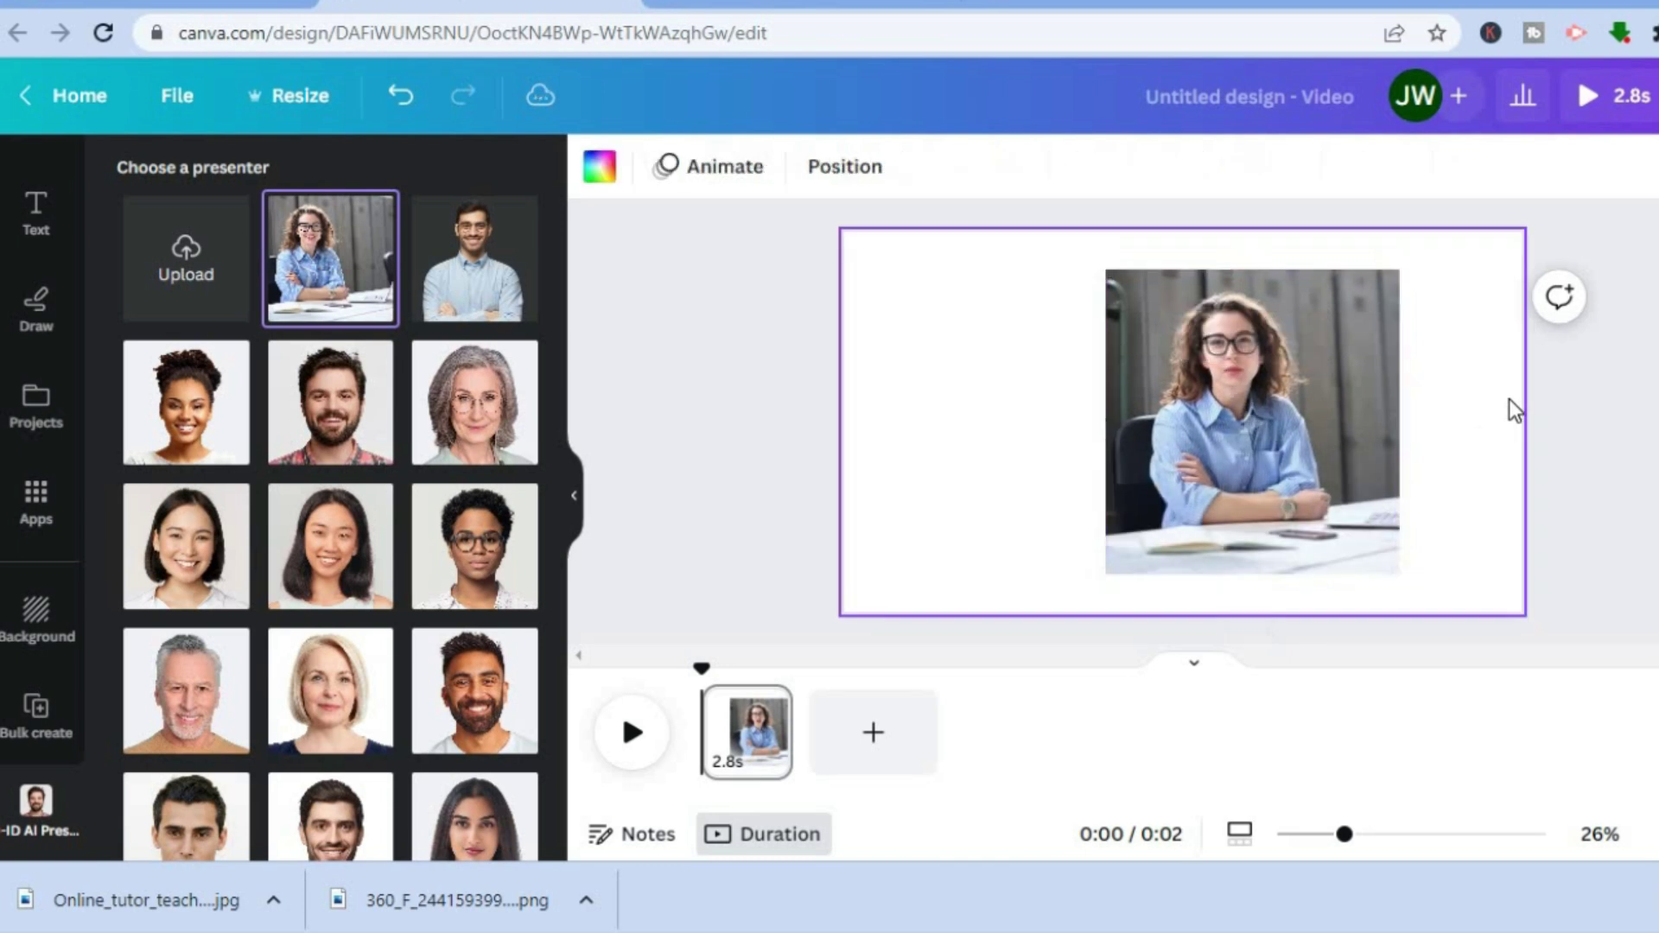
{"action": "left_click", "coordinate": [1252, 422]}
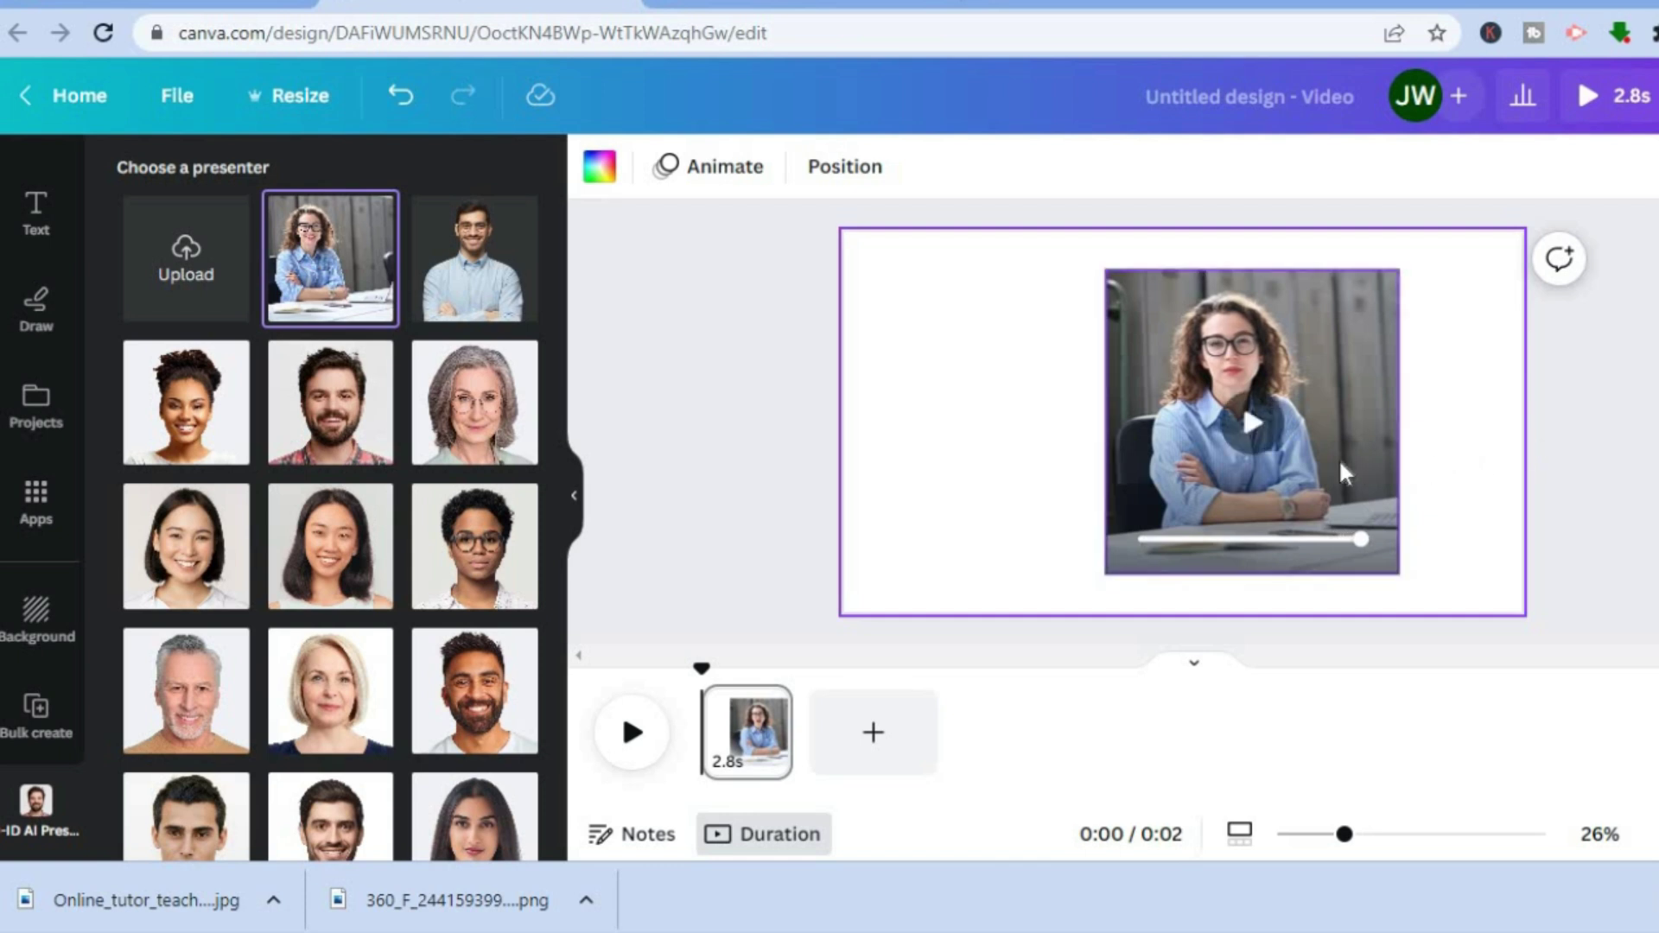
{"action": "left_click", "coordinate": [1257, 434]}
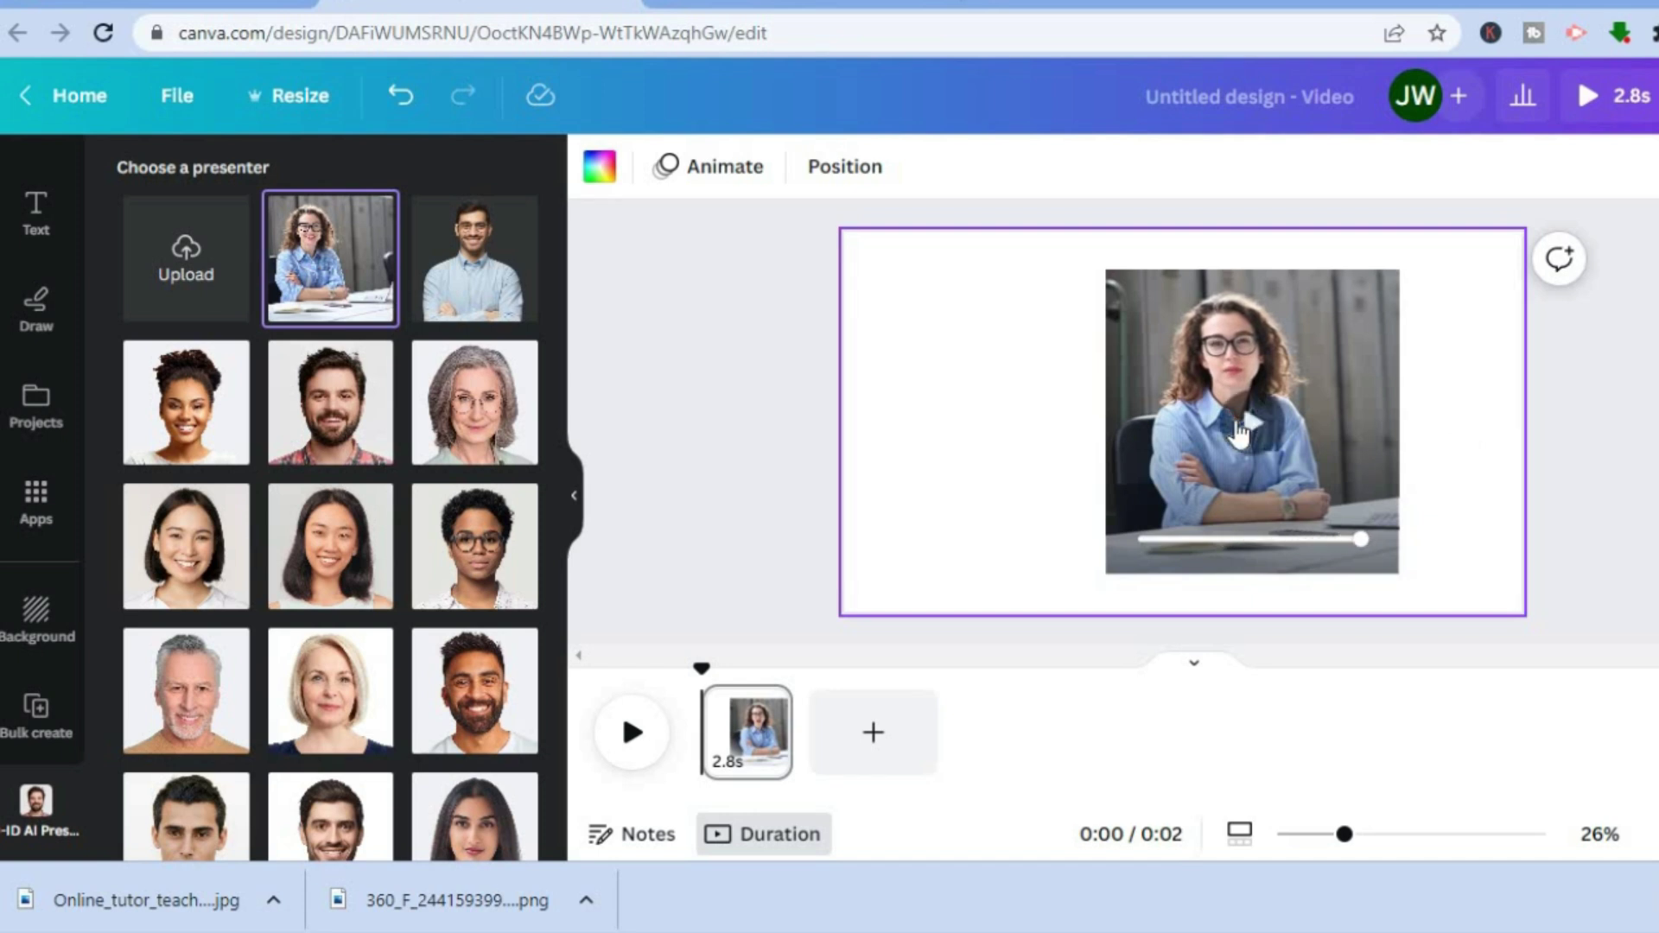
{"action": "left_click_drag", "start_coordinate": [1190, 397], "coordinate": [1282, 413]}
{"action": "left_click_drag", "start_coordinate": [1228, 307], "coordinate": [1296, 454]}
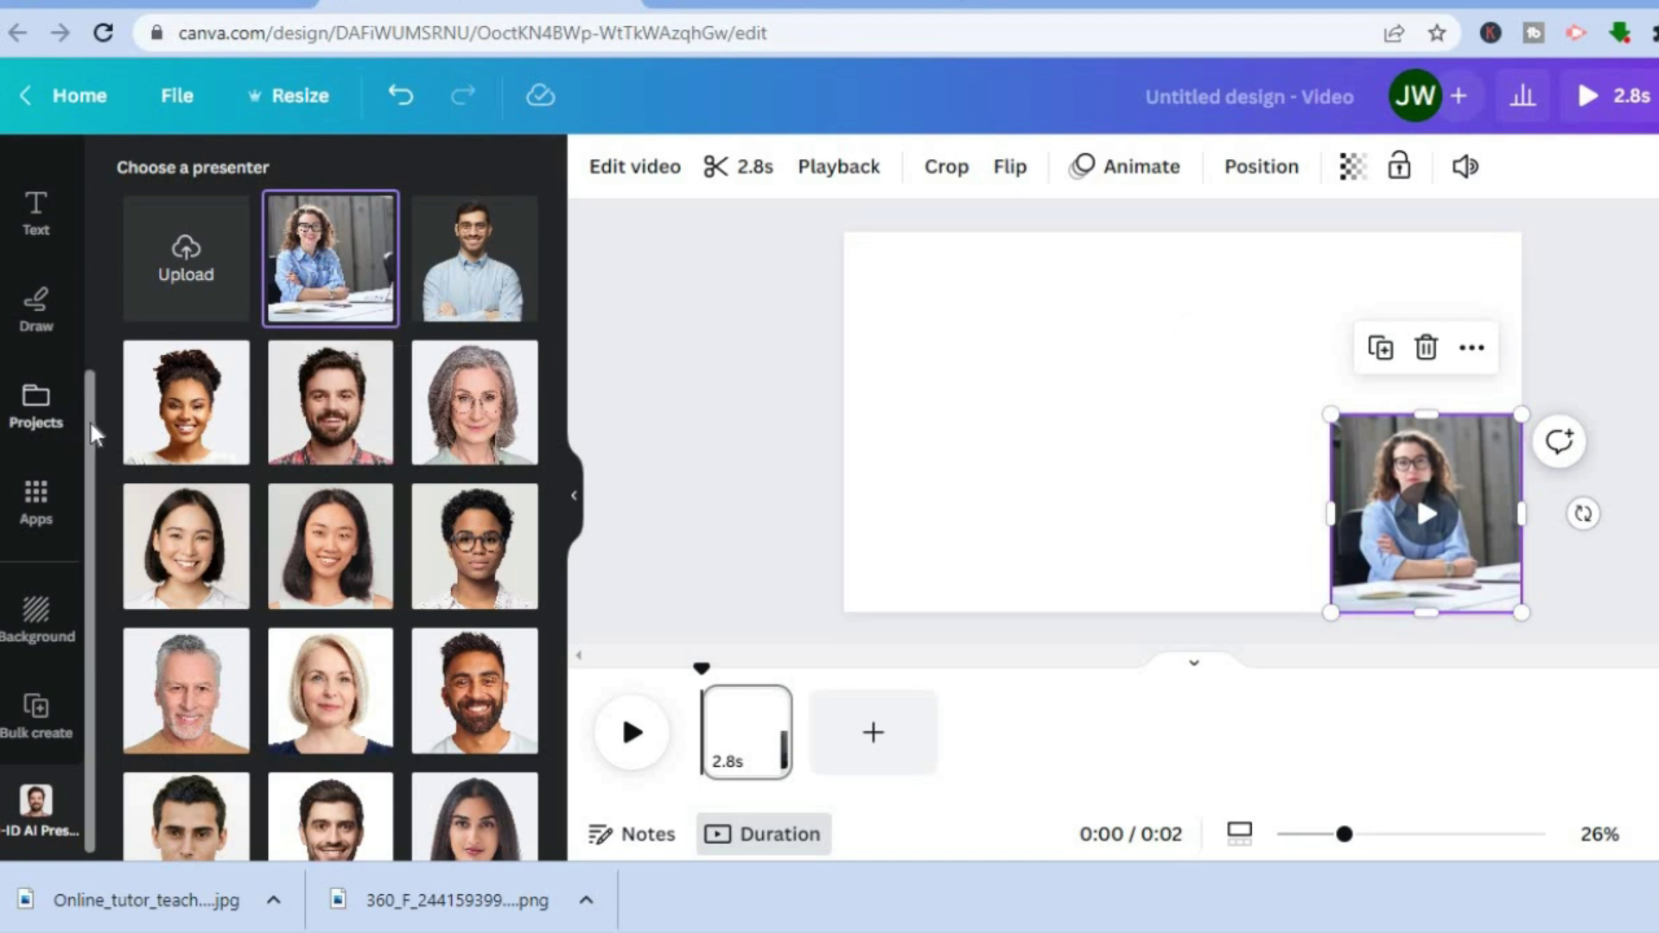
Search the Elements library for 'beach'
{"action": "scroll", "coordinate": [96, 259], "scroll_direction": "up", "scroll_amount": 3}
{"action": "scroll", "coordinate": [98, 220], "scroll_direction": "up", "scroll_amount": 1}
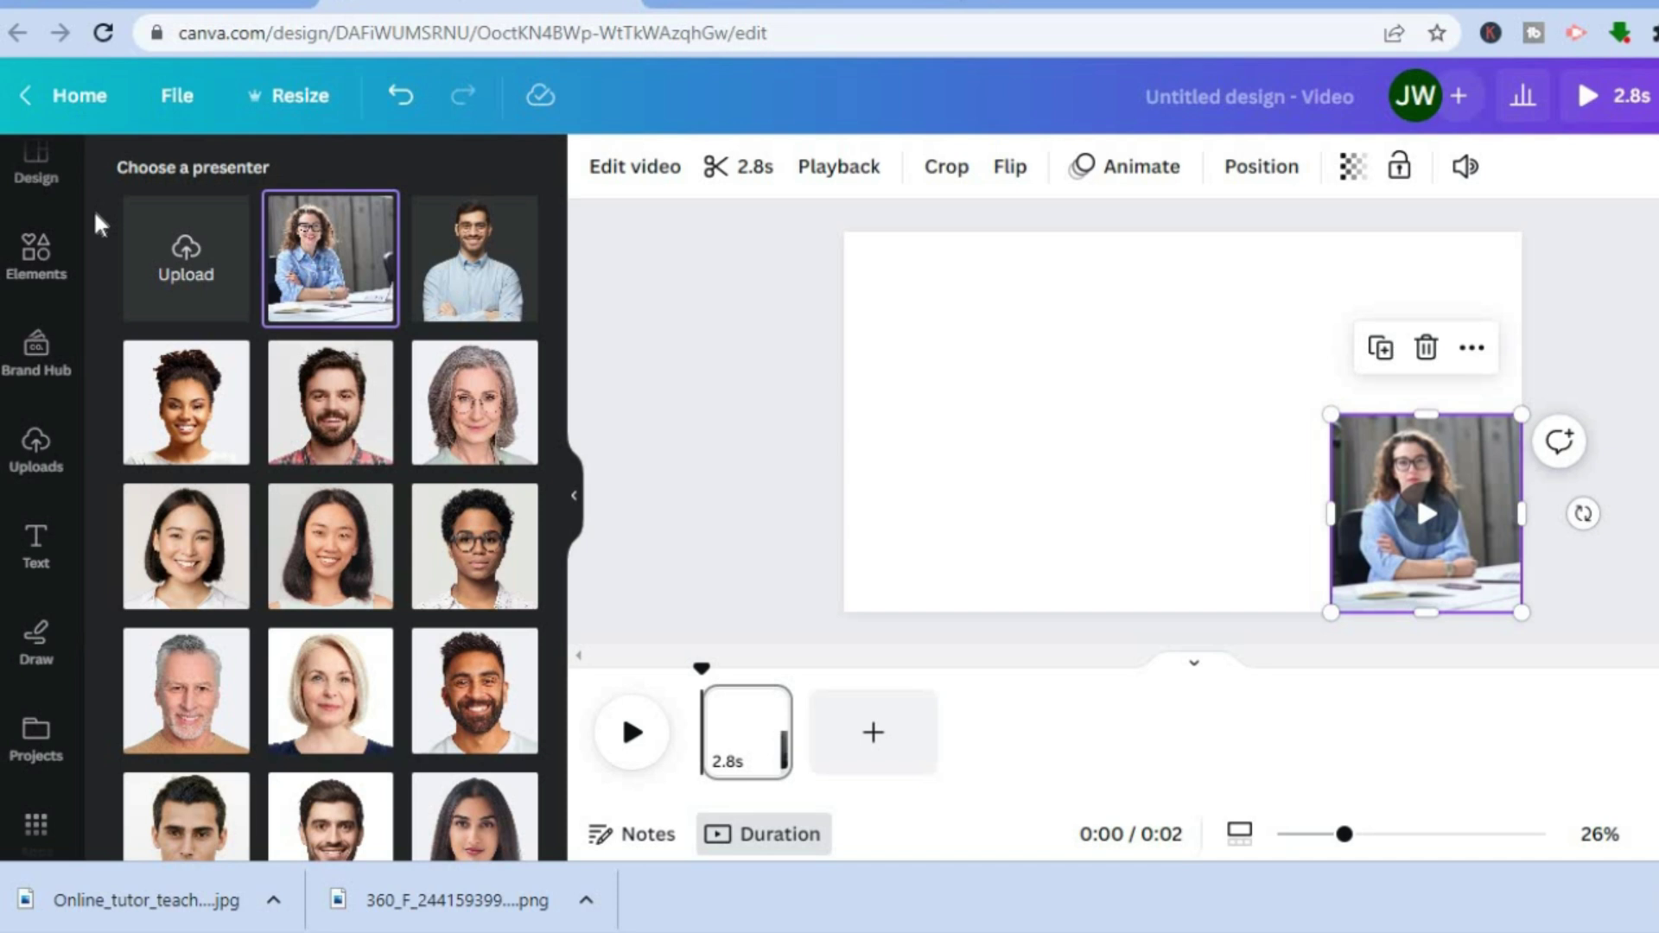
{"action": "scroll", "coordinate": [91, 207], "scroll_direction": "up", "scroll_amount": 1}
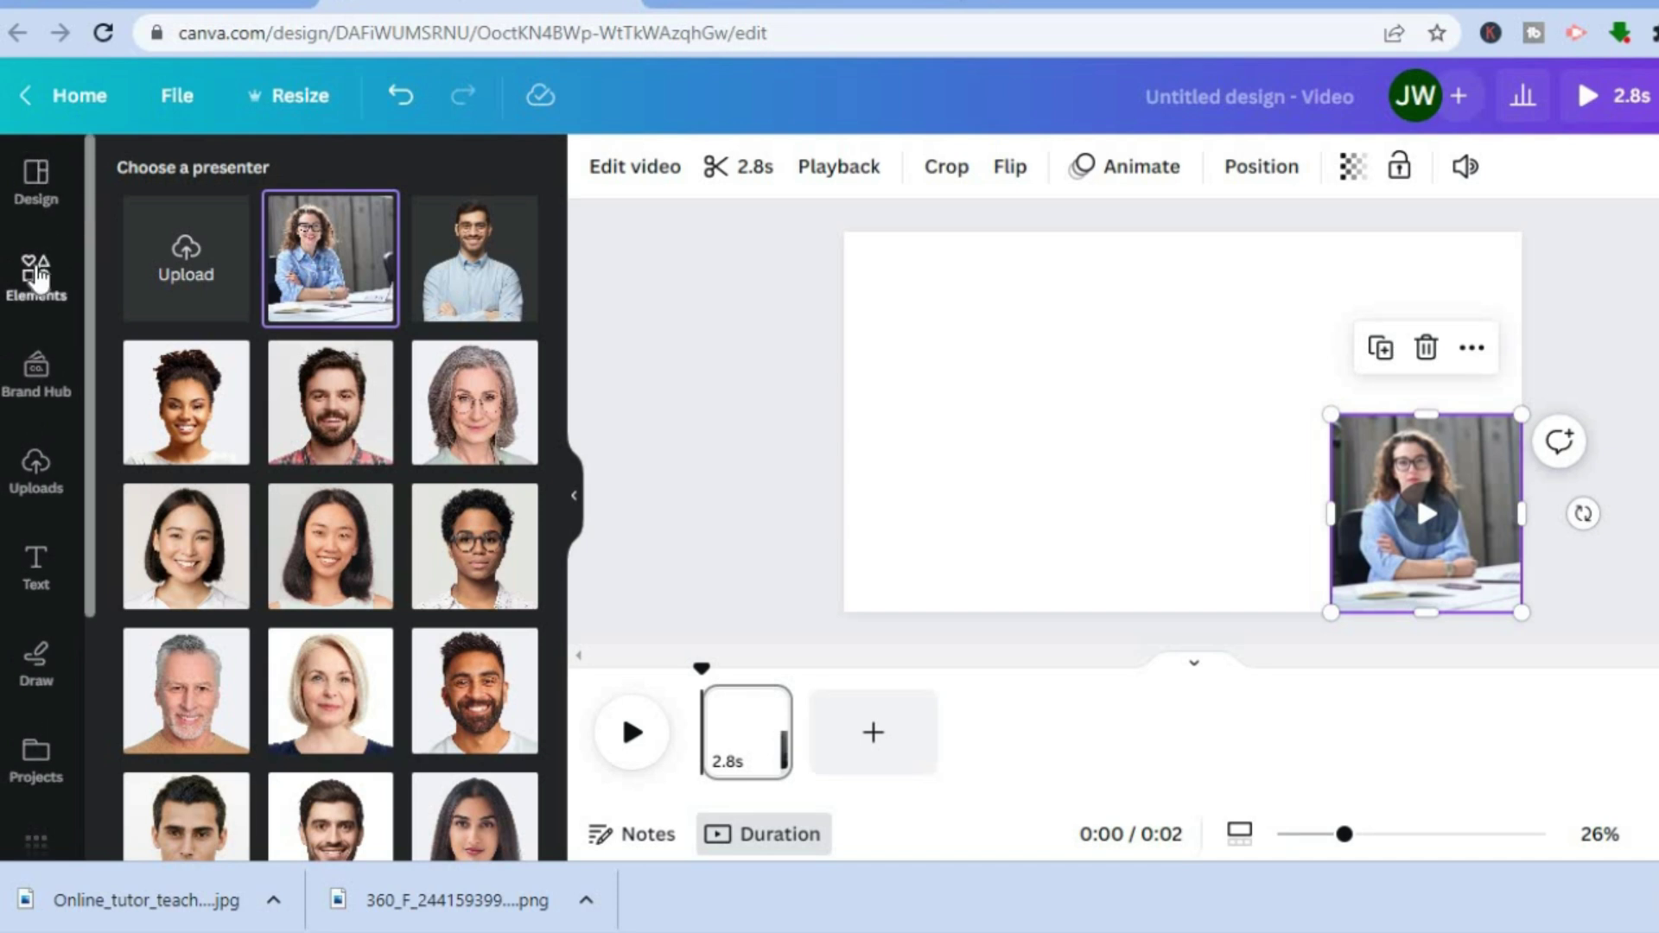
{"action": "left_click", "coordinate": [36, 272]}
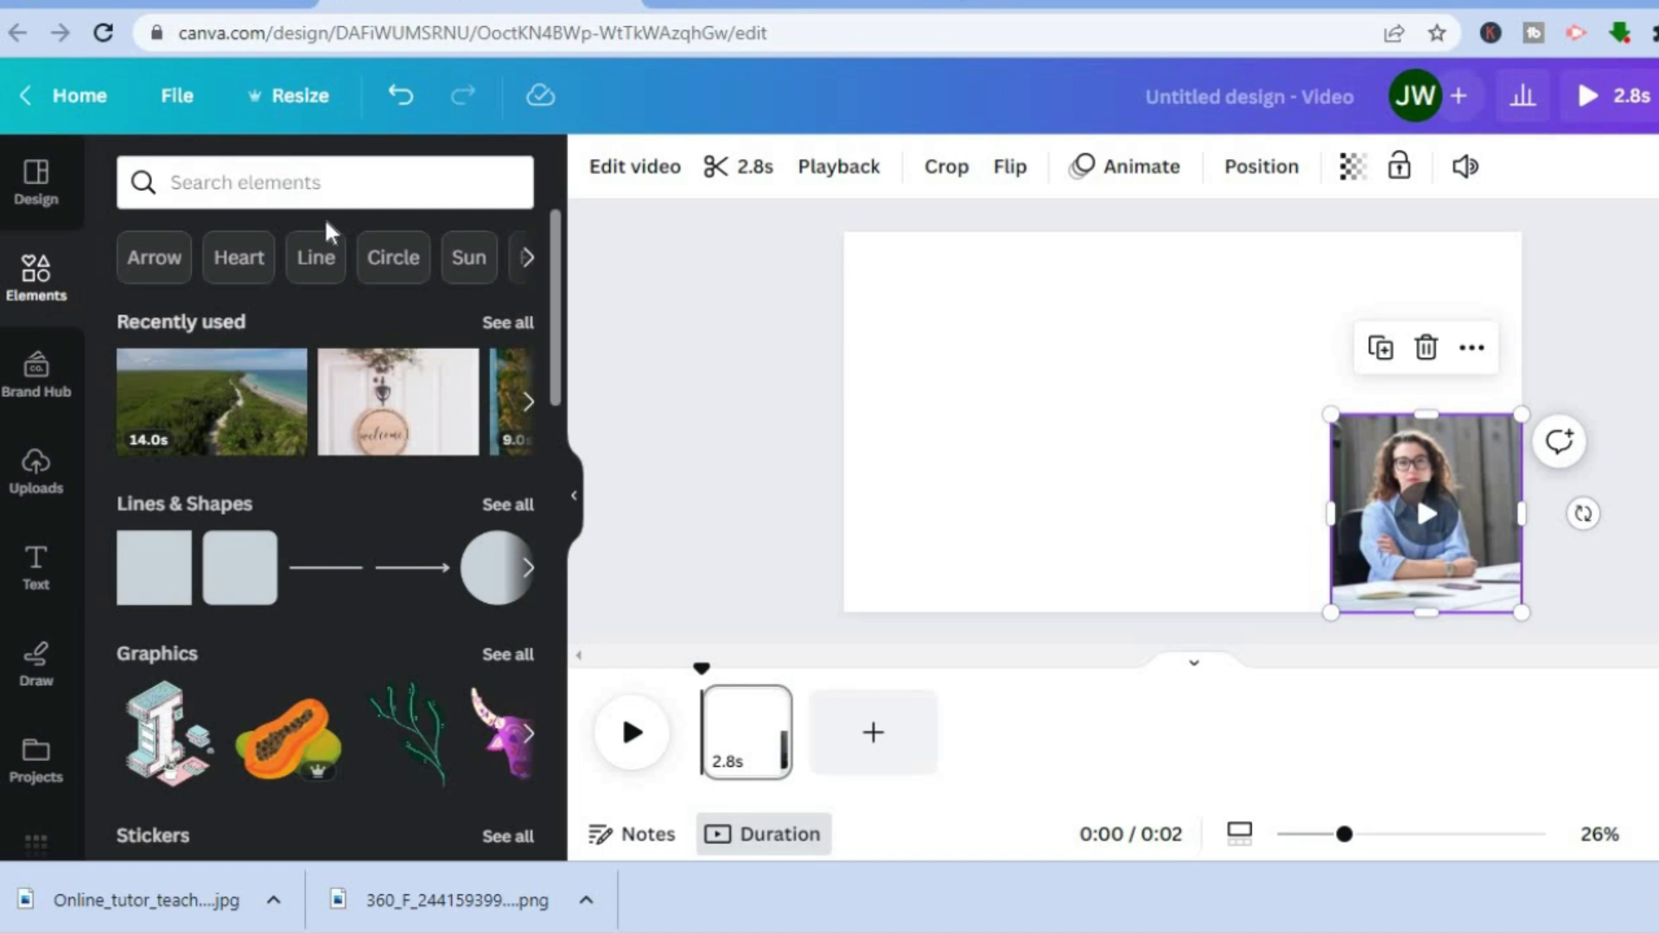
{"action": "left_click", "coordinate": [336, 190]}
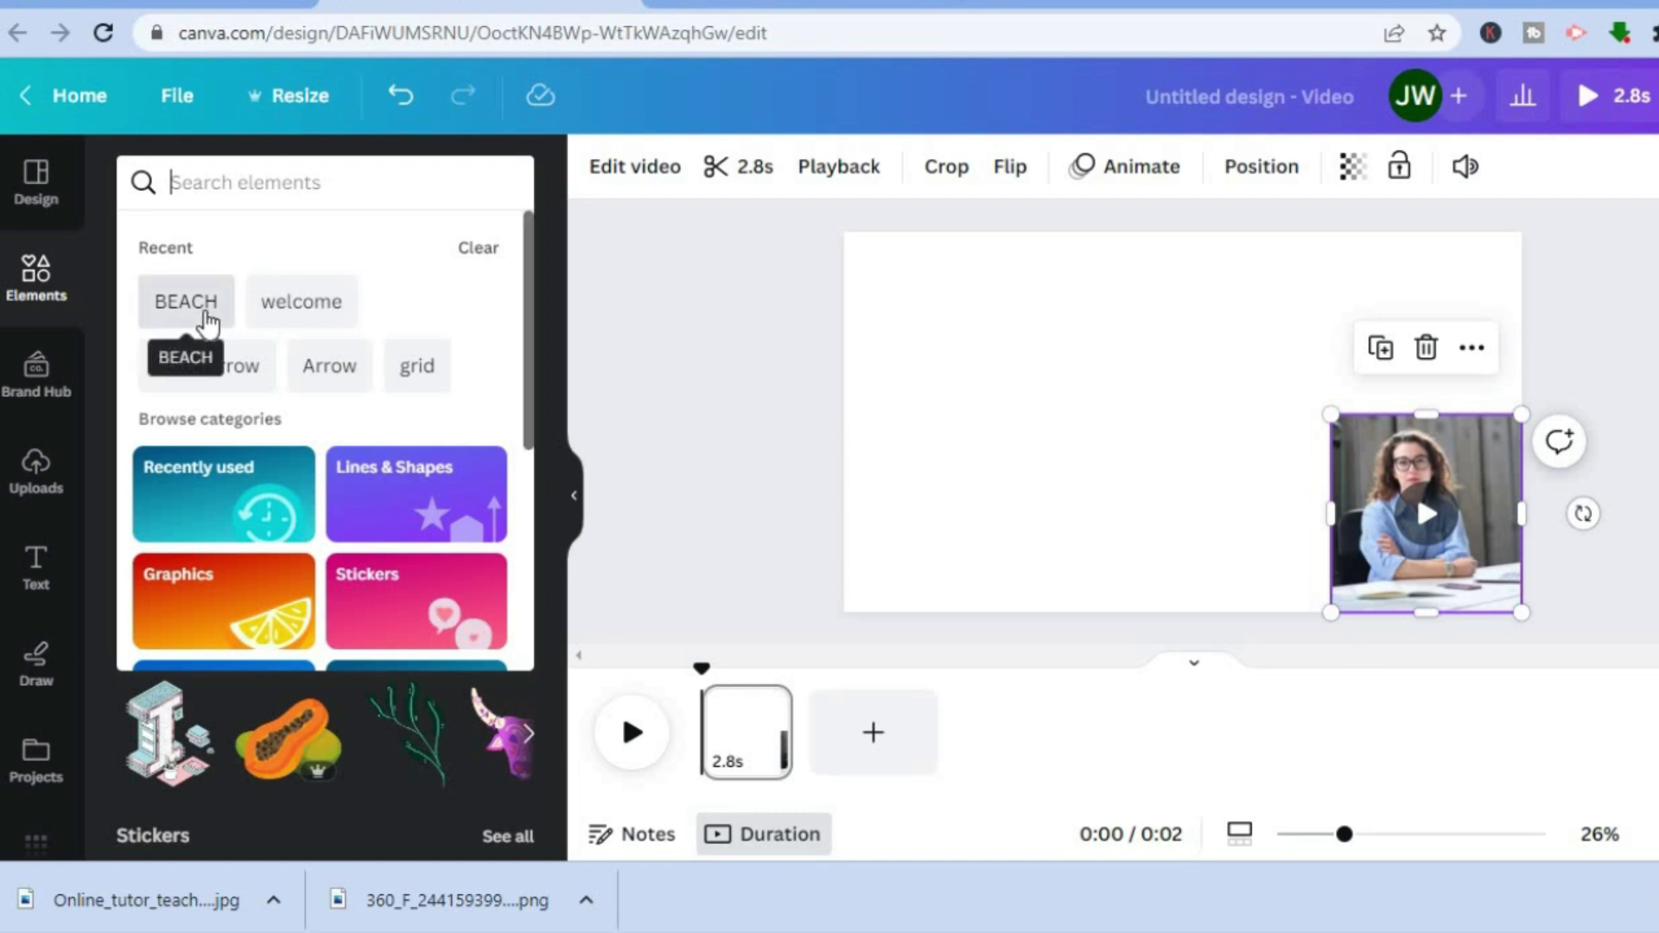
{"action": "left_click", "coordinate": [208, 322]}
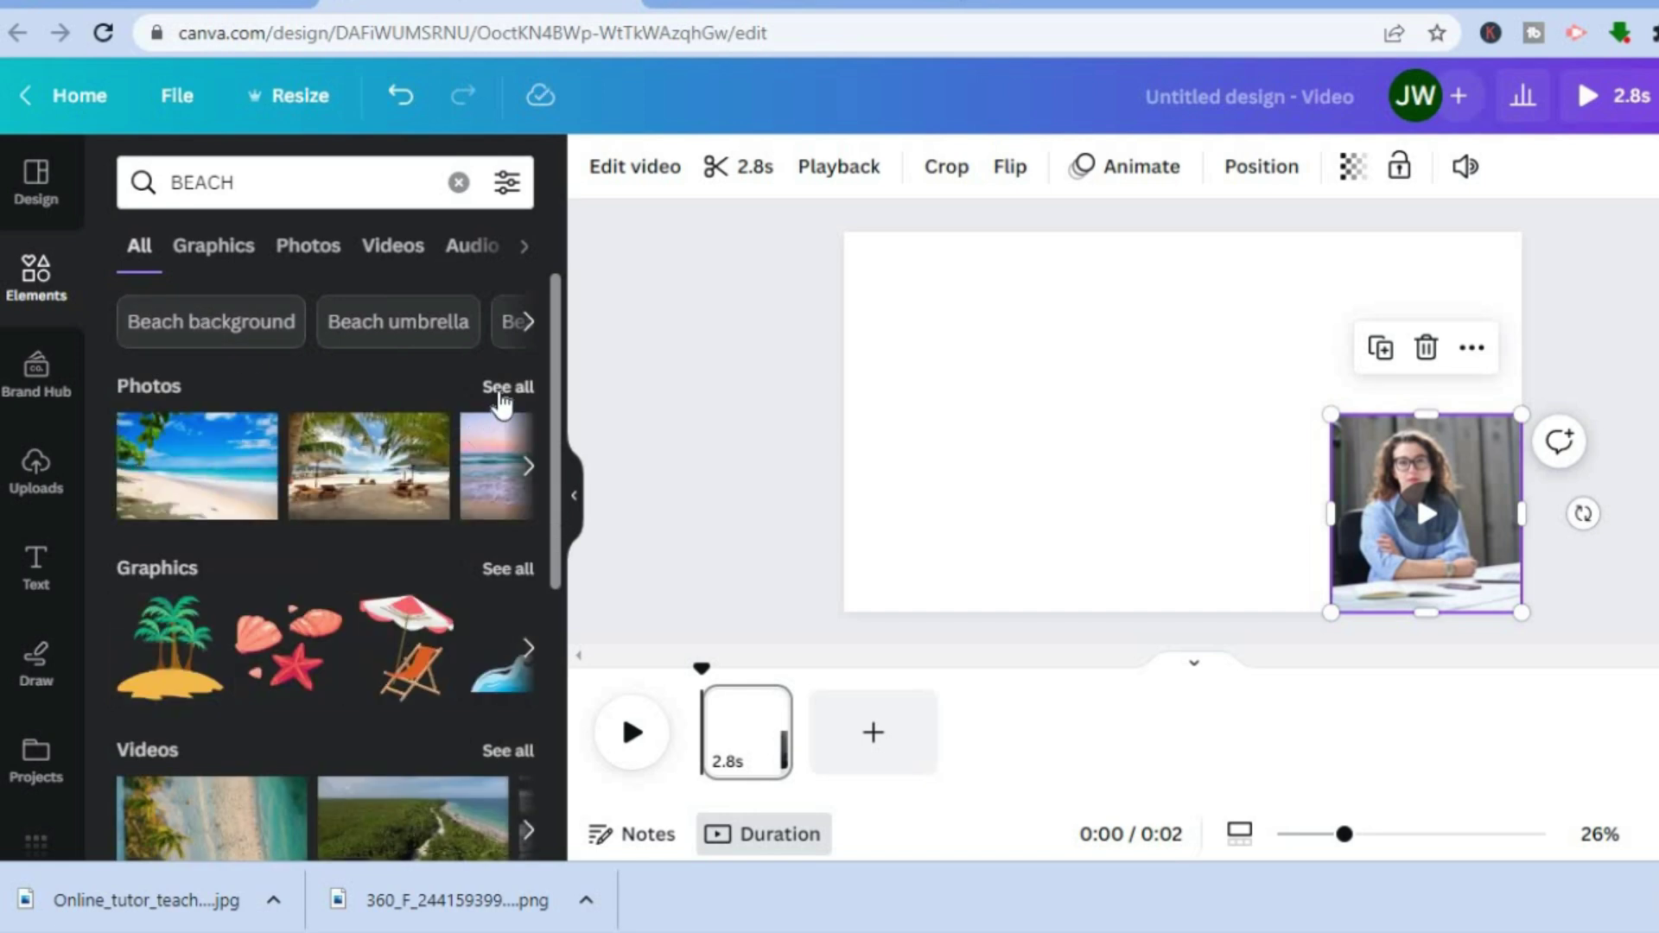
Make the palm-tree beach photo from the Photos results the canvas background
{"action": "left_click", "coordinate": [502, 396]}
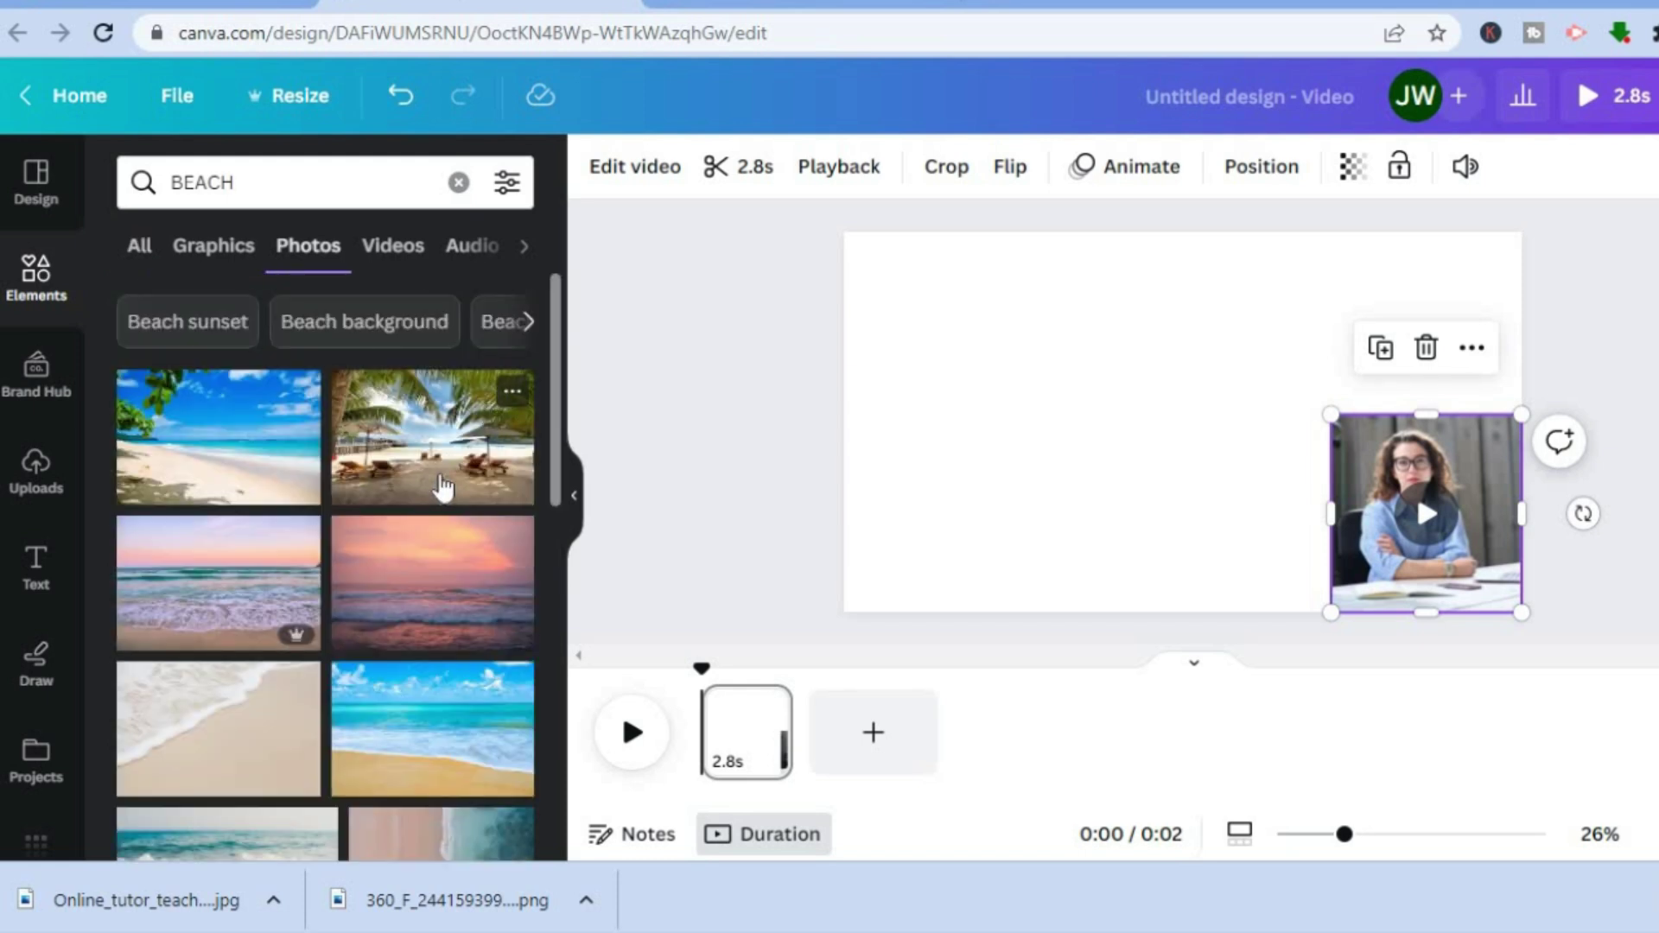
{"action": "left_click_drag", "start_coordinate": [443, 489], "coordinate": [864, 294]}
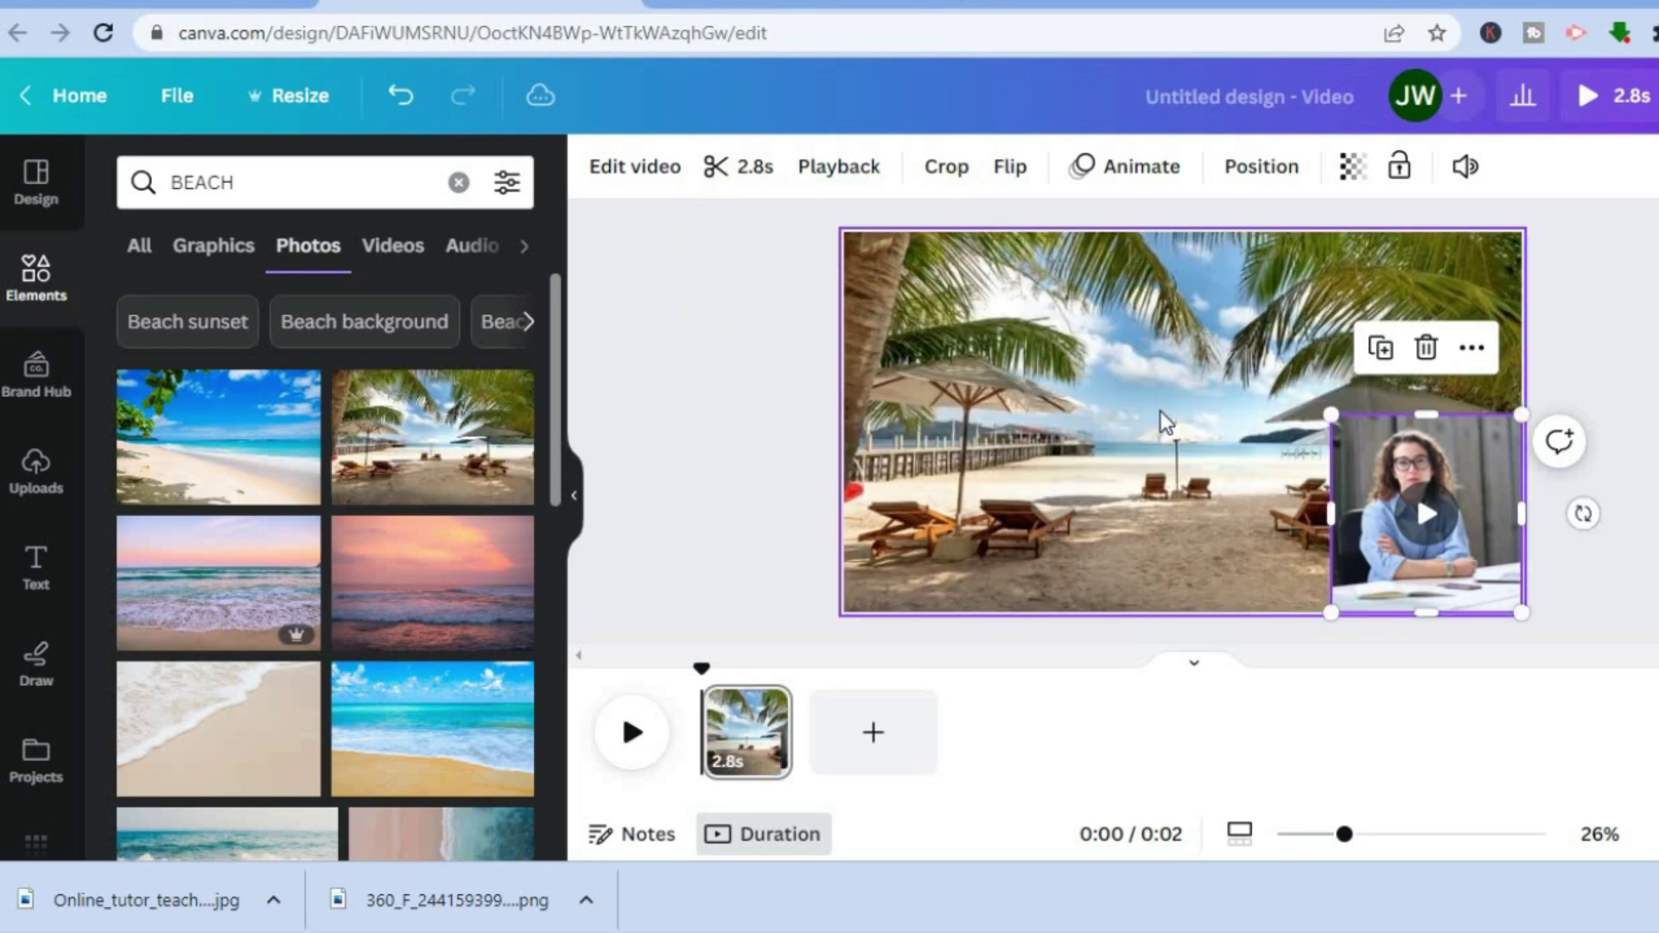
{"action": "left_click", "coordinate": [1396, 484]}
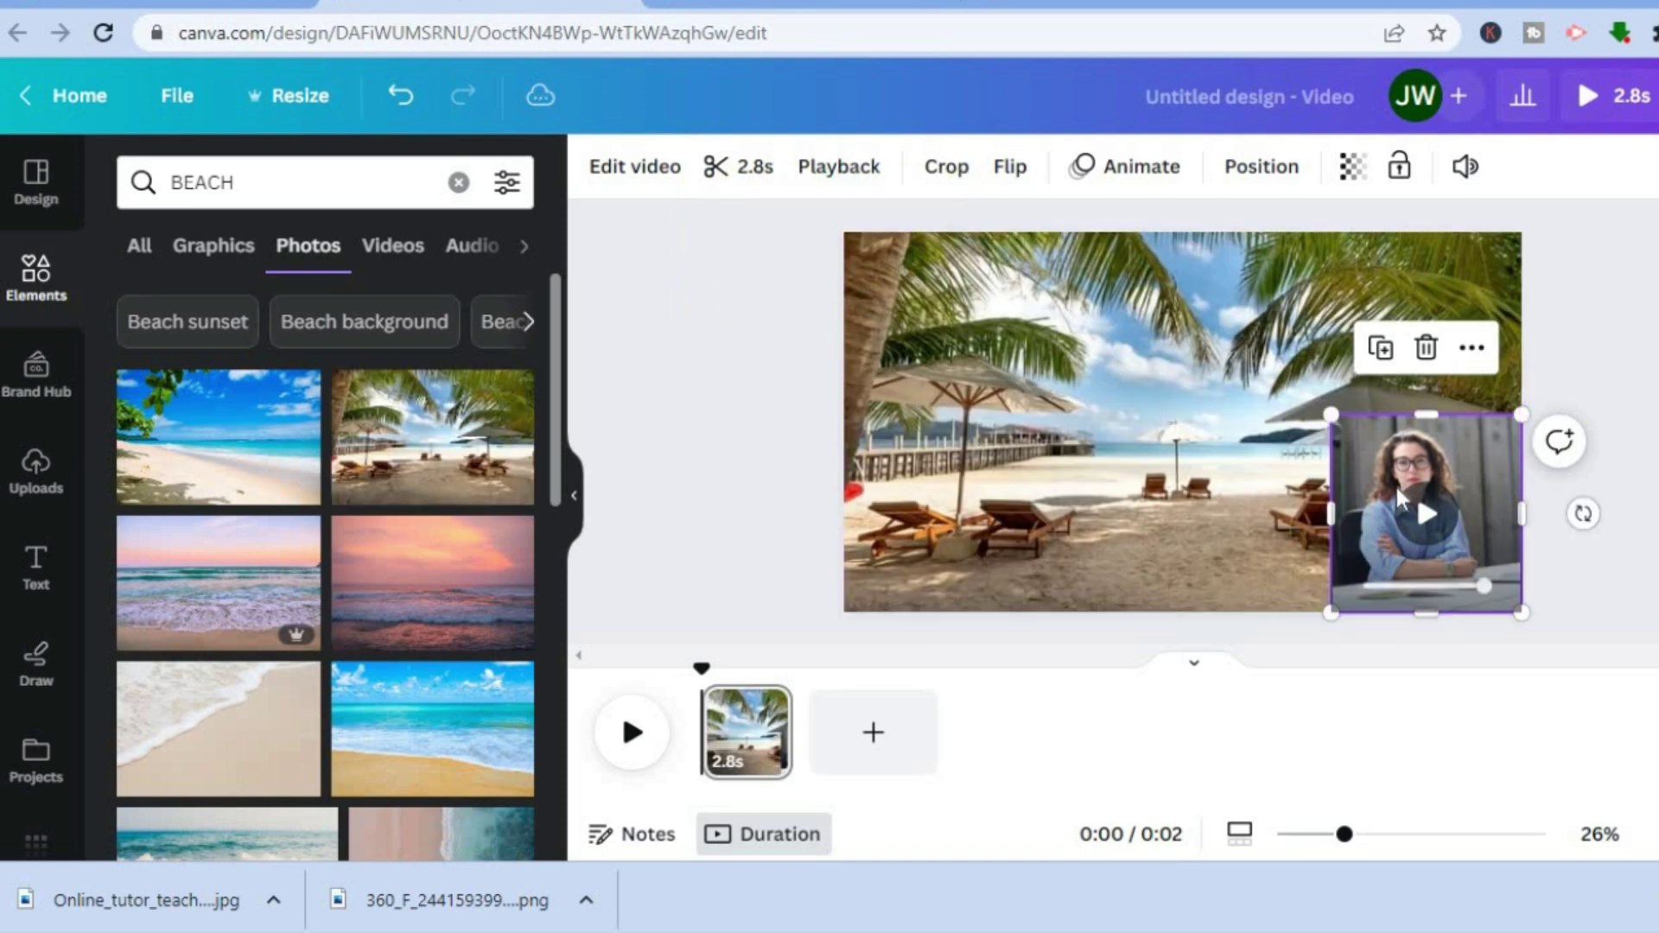
Select the beach background and preview the video to its end
{"action": "left_click", "coordinate": [1238, 402]}
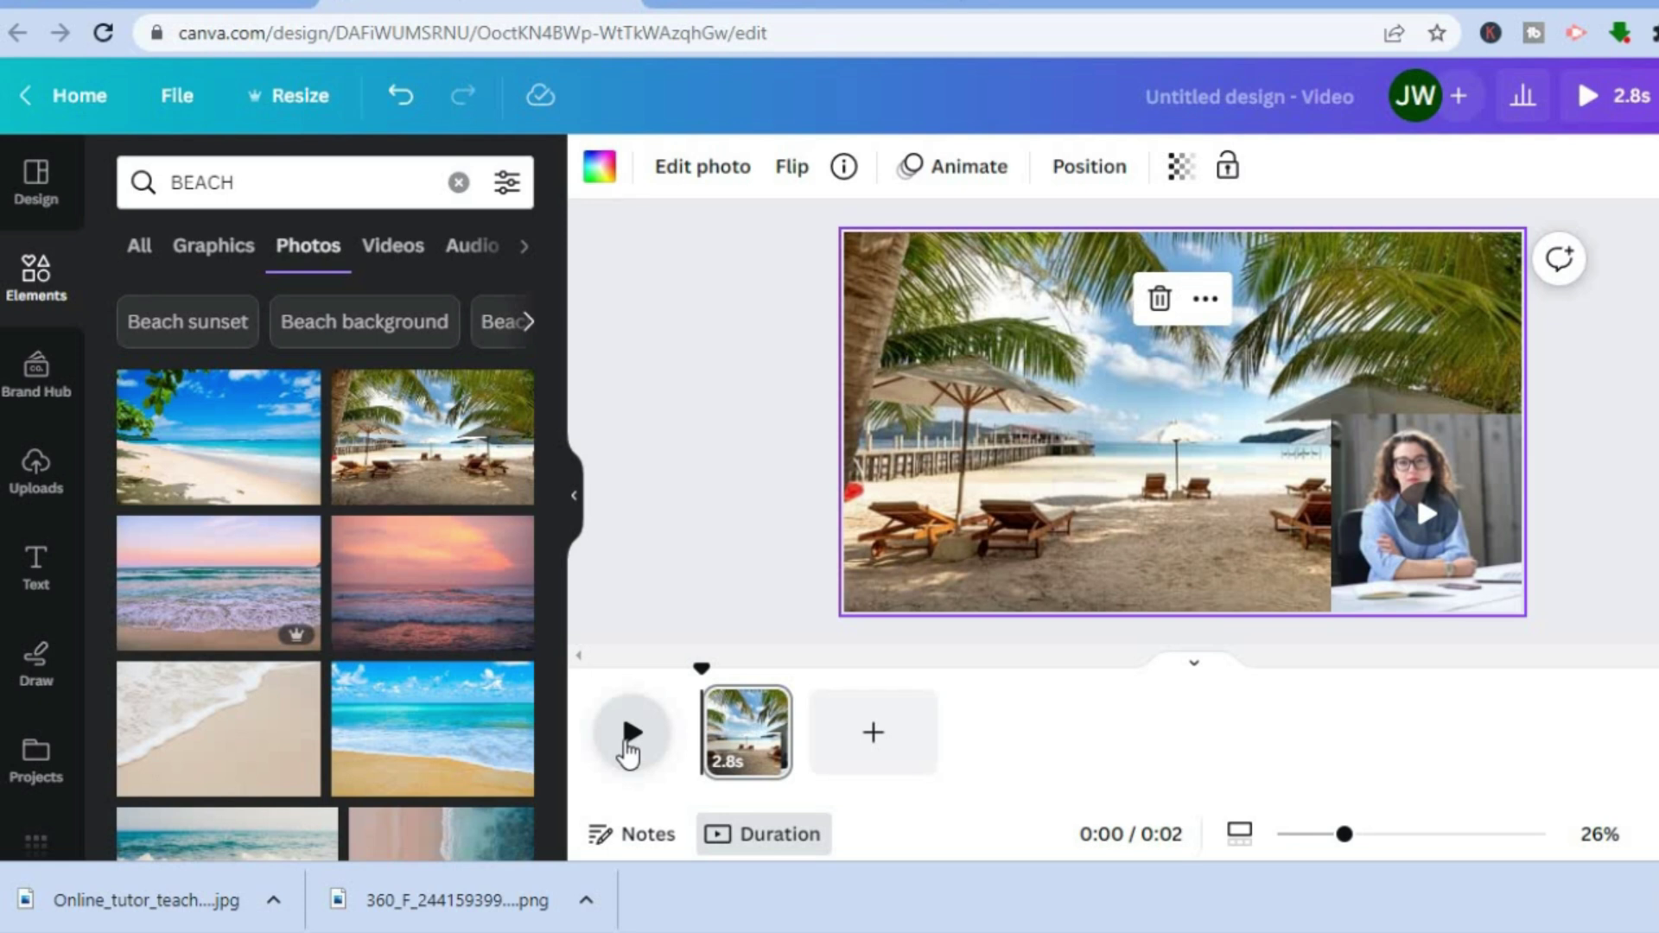
{"action": "left_click", "coordinate": [630, 734]}
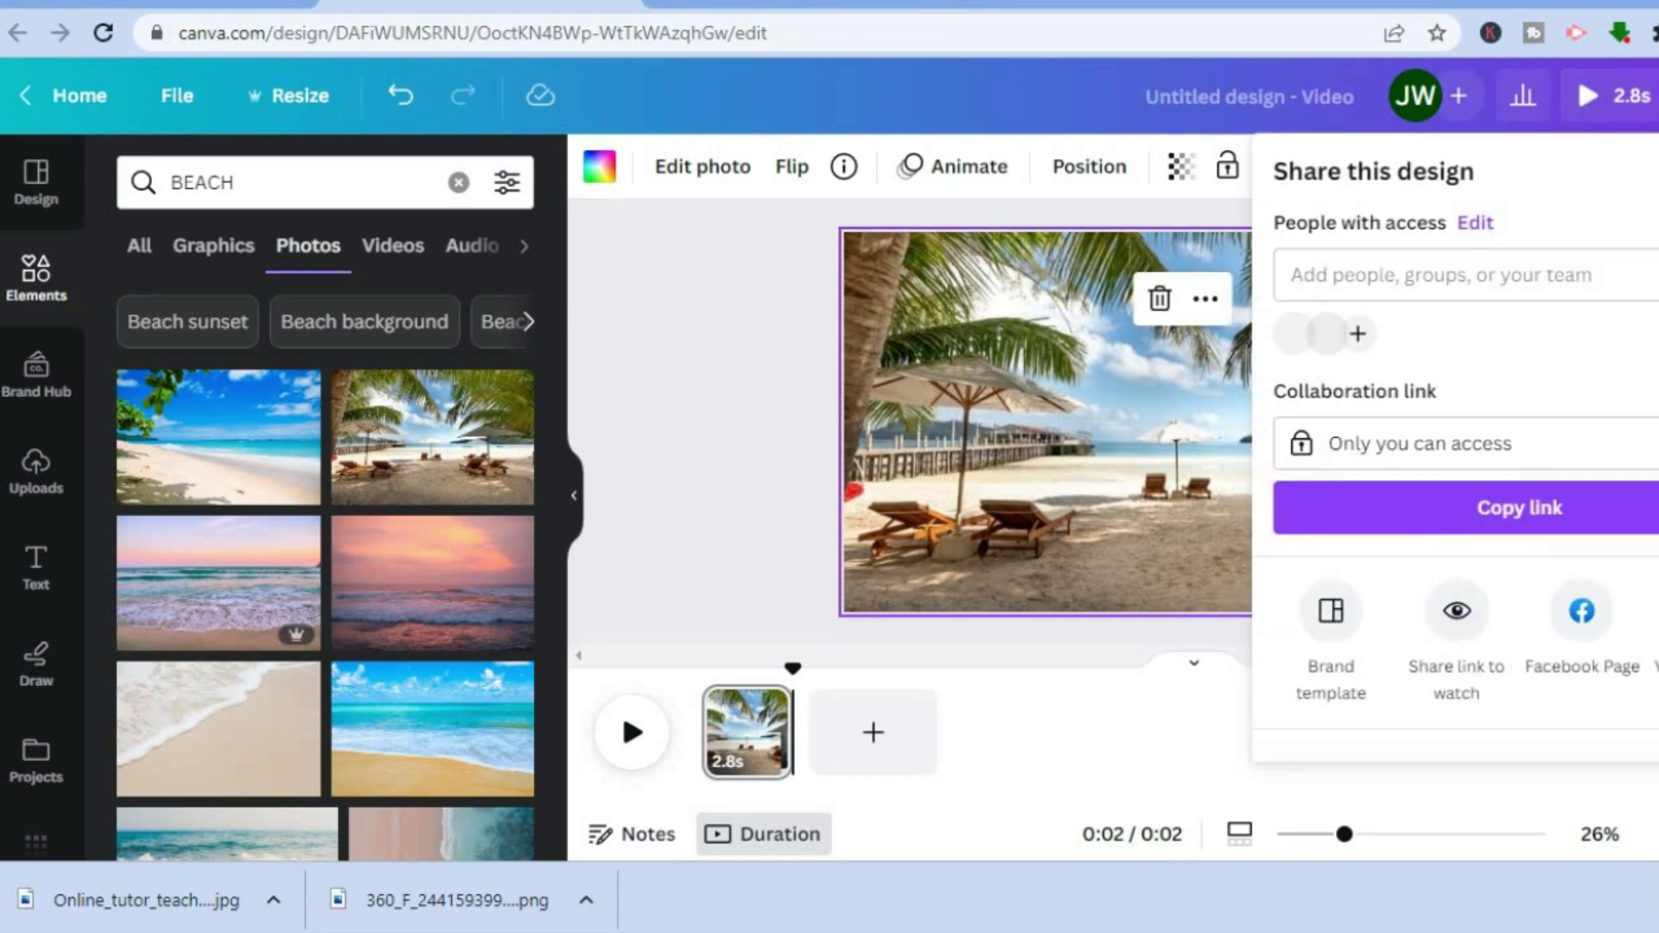
View the MP4 1080p download settings, then close them without downloading
{"action": "scroll", "coordinate": [1456, 450], "scroll_direction": "down", "scroll_amount": 3}
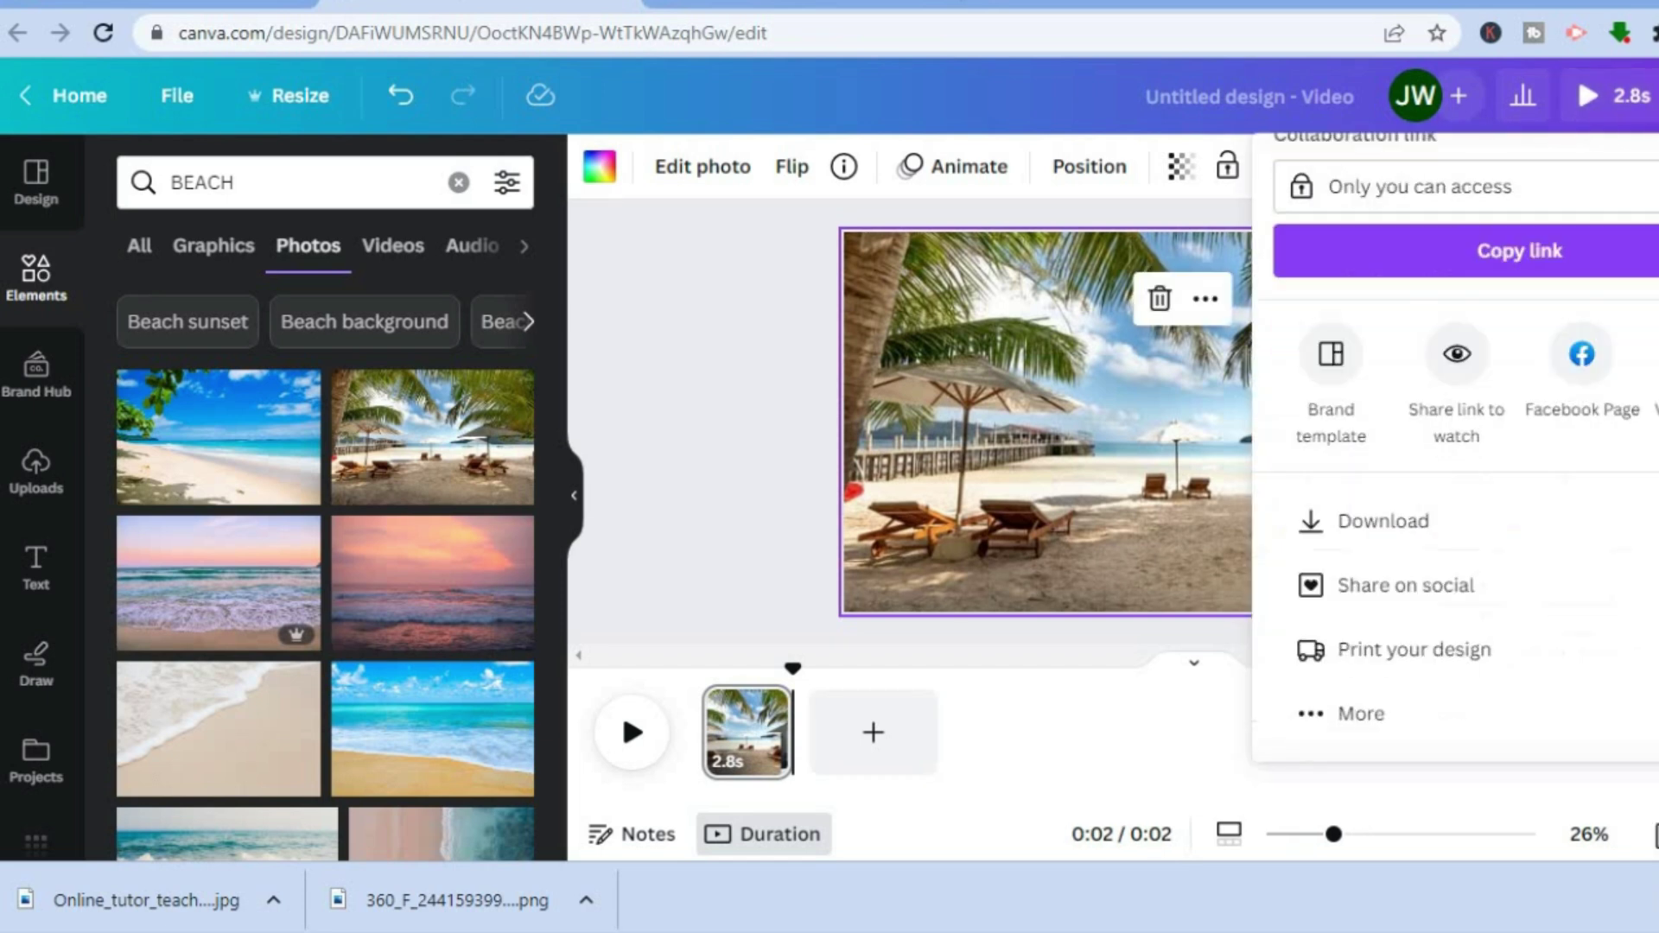
{"action": "left_click", "coordinate": [1597, 548]}
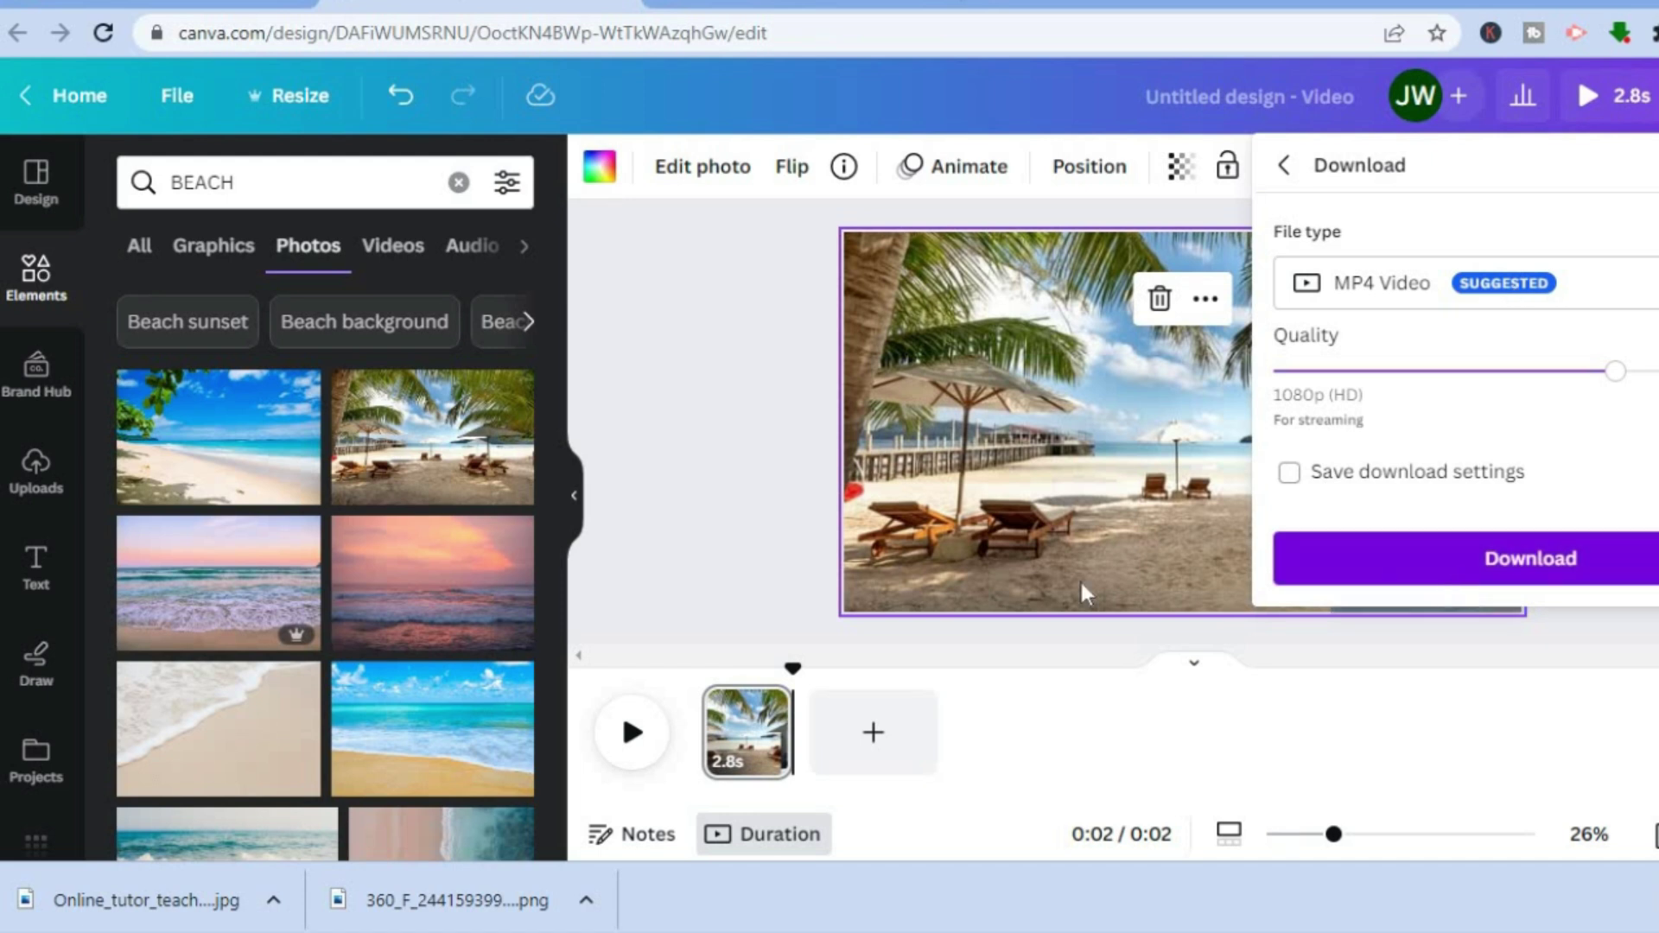
{"action": "left_click", "coordinate": [1039, 707]}
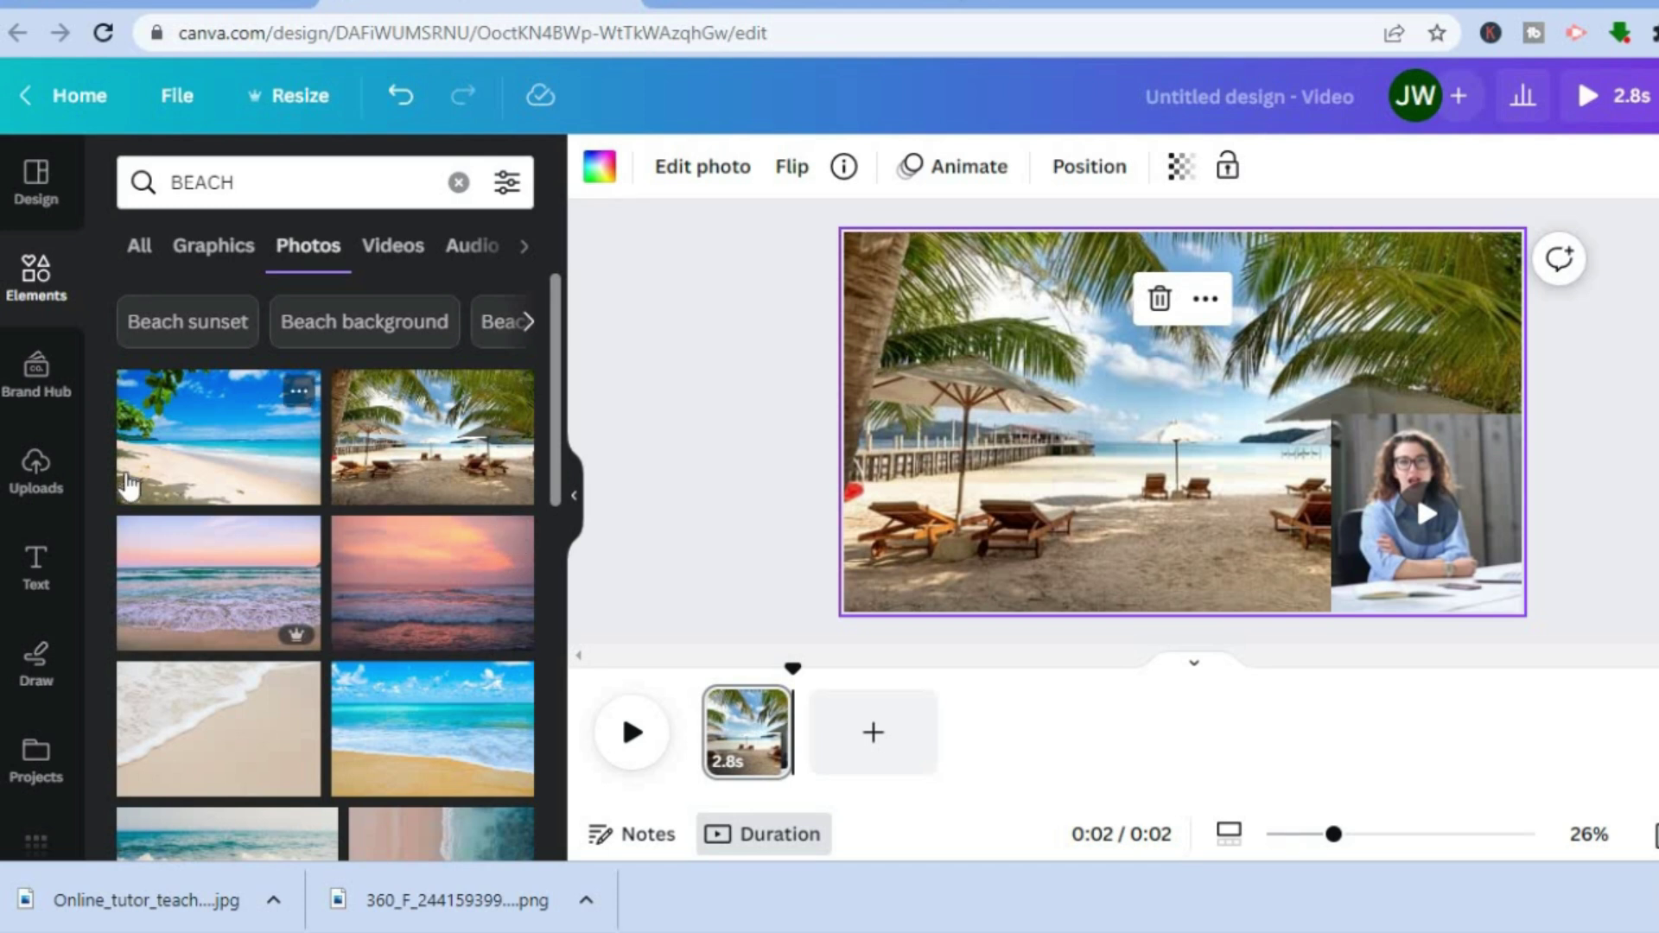
{"action": "left_click_drag", "start_coordinate": [91, 497], "coordinate": [95, 782]}
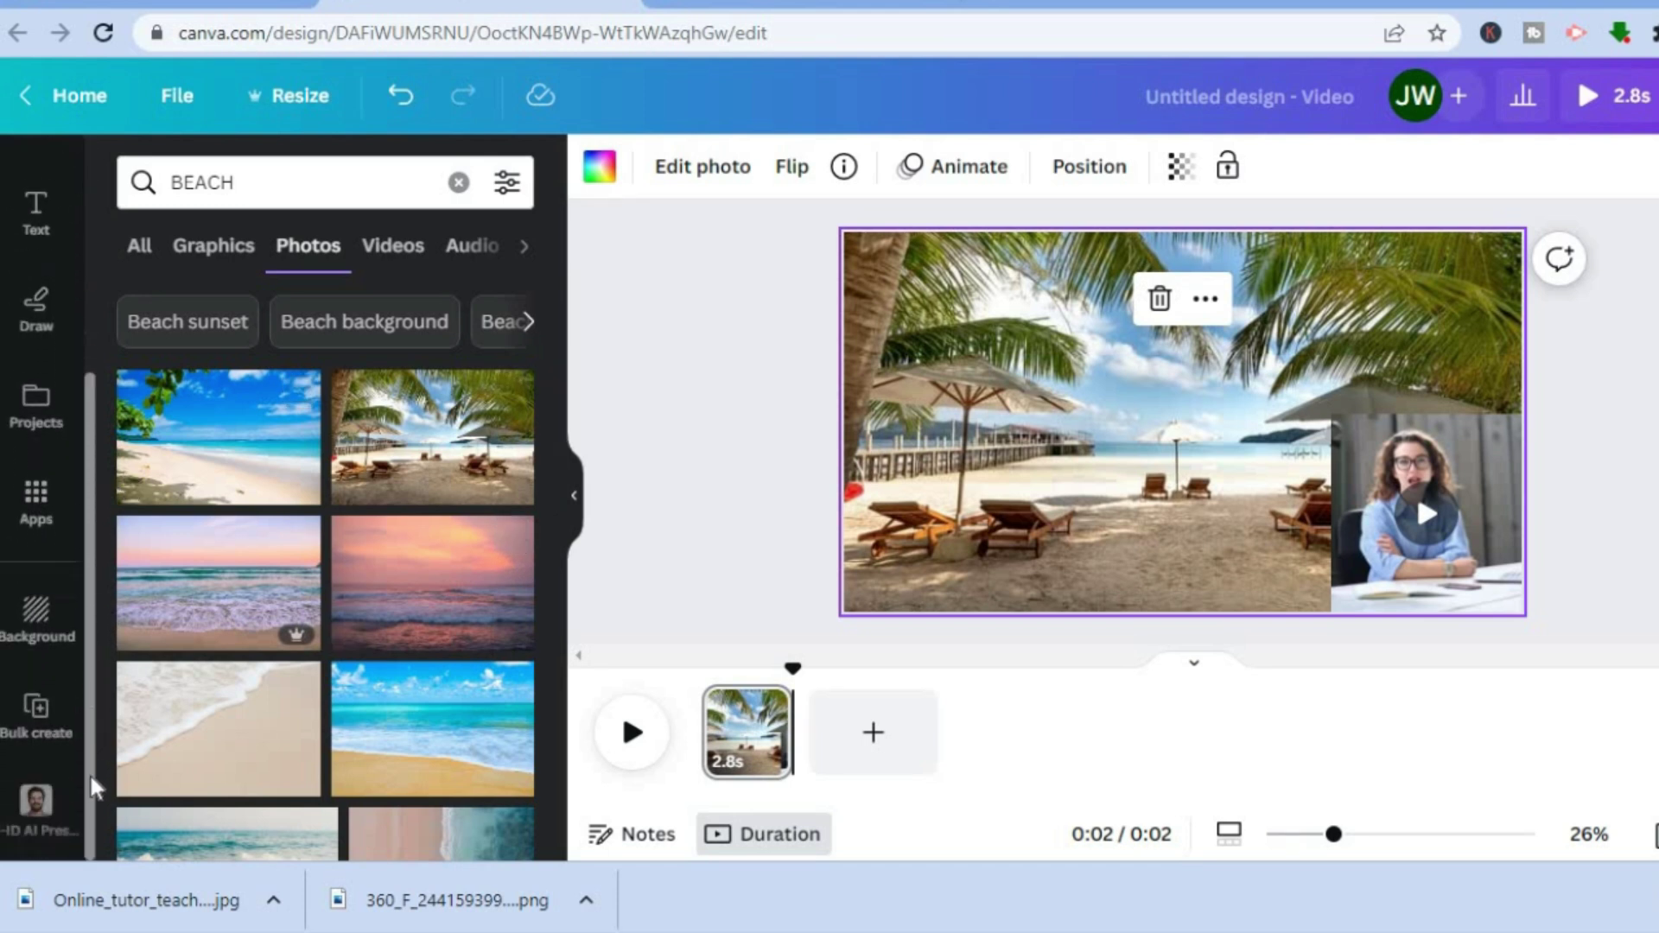
Reload the D-ID AI Presenters app and connect the D-ID account to Canva
{"action": "left_click", "coordinate": [37, 801]}
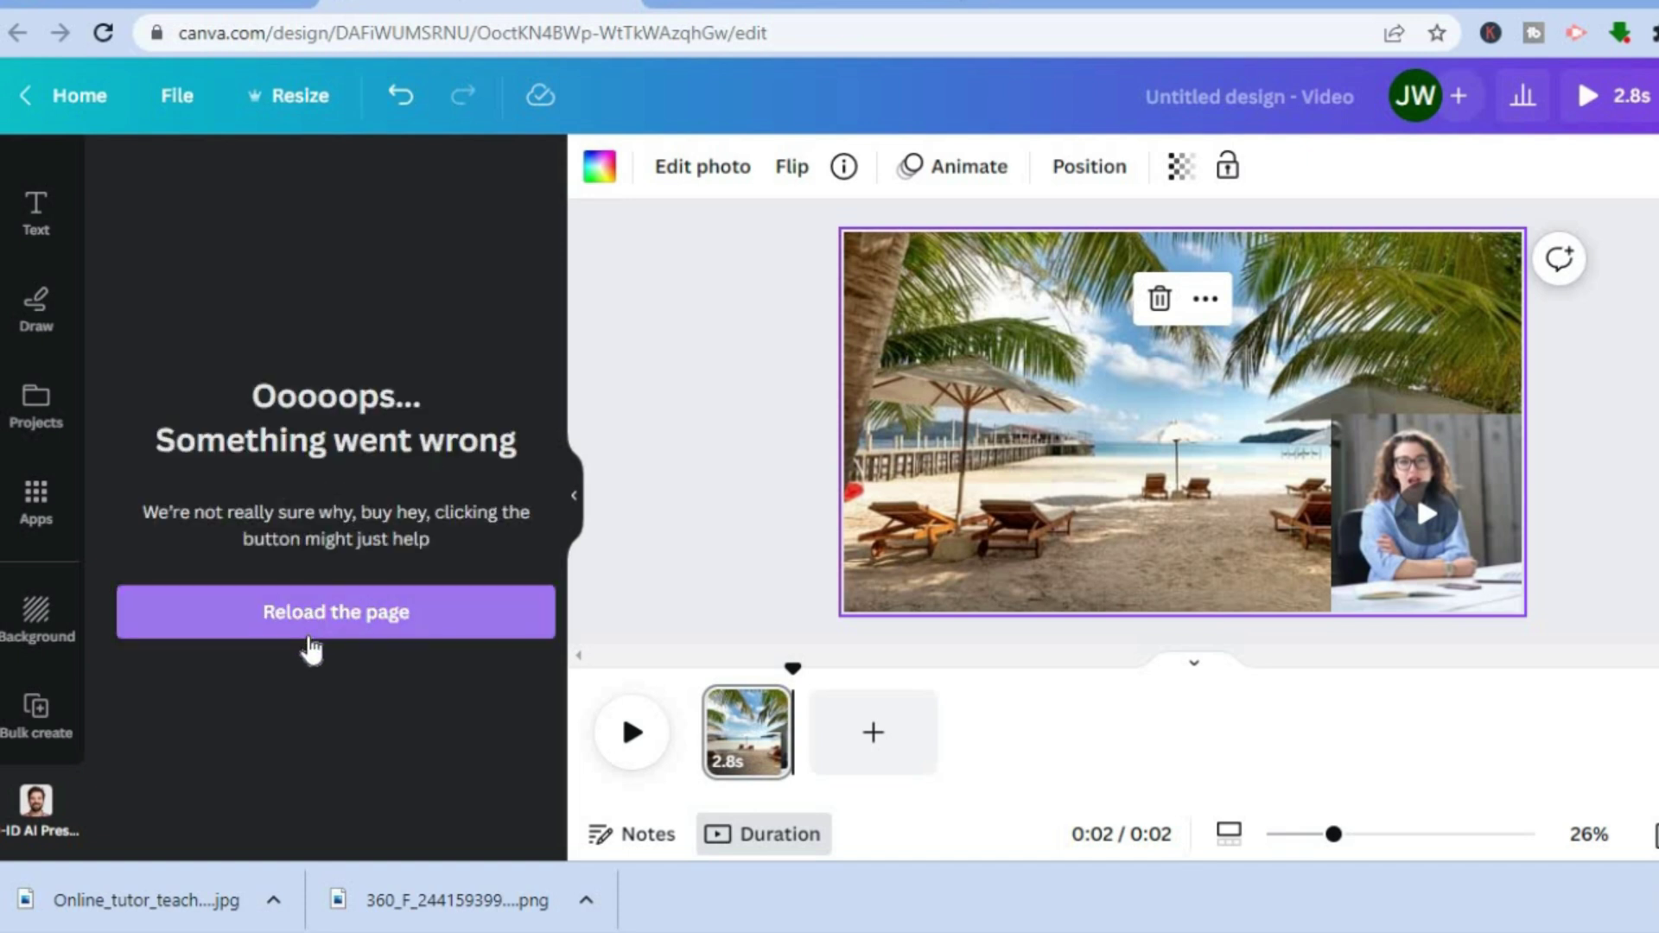
{"action": "left_click", "coordinate": [416, 622]}
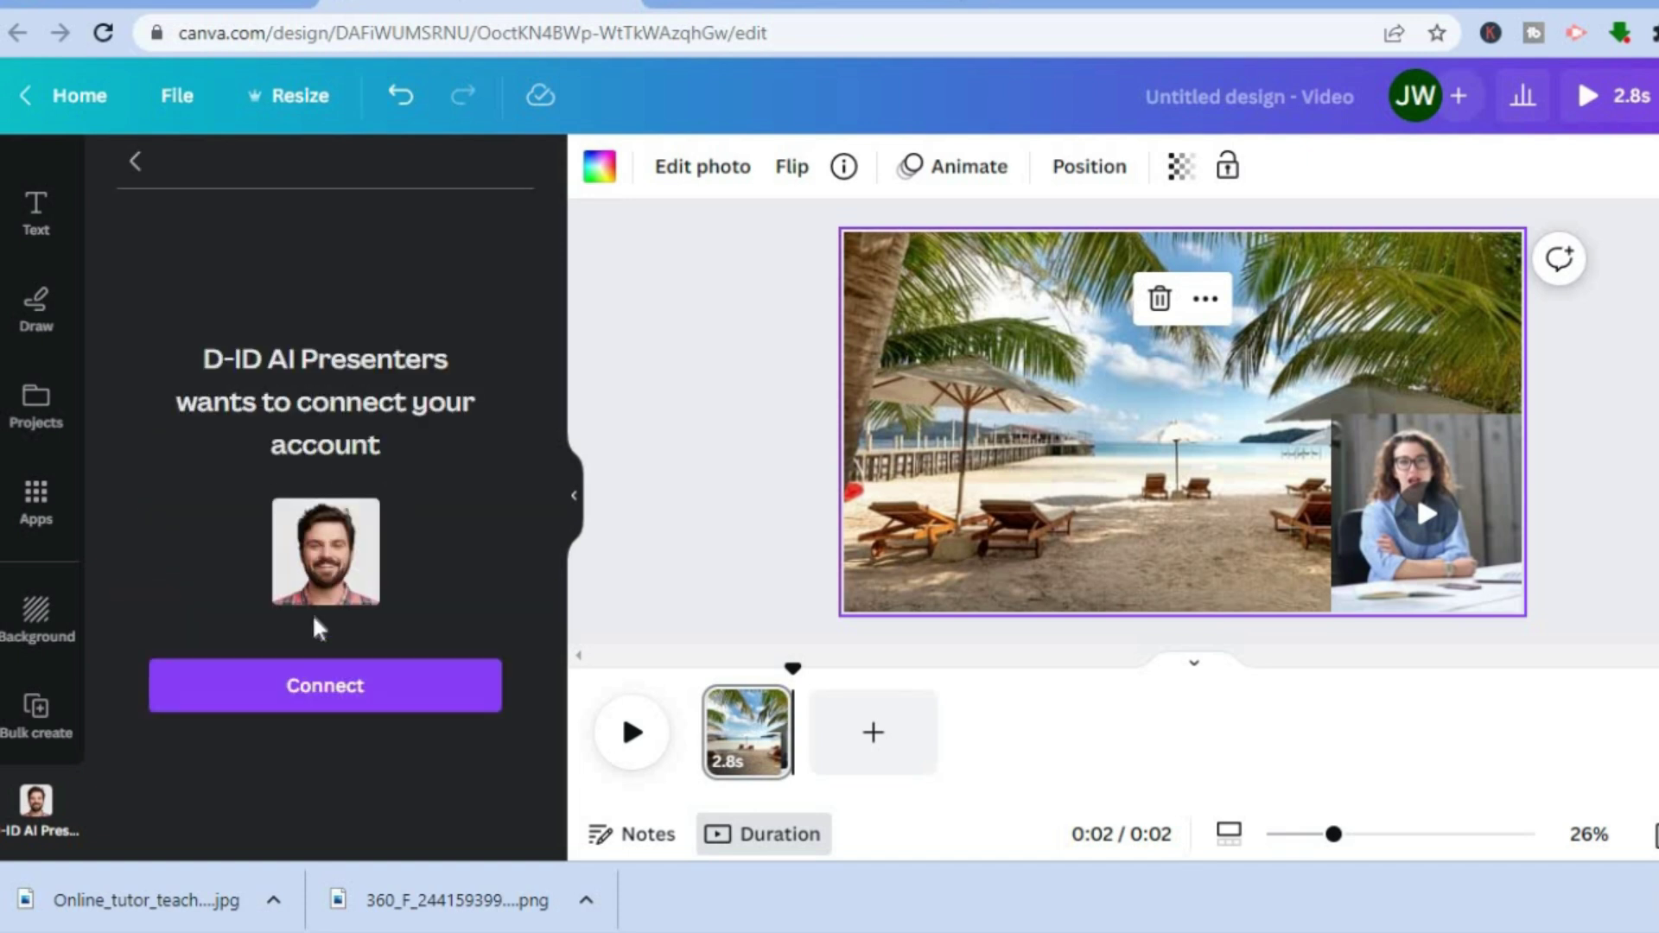
{"action": "left_click", "coordinate": [322, 689]}
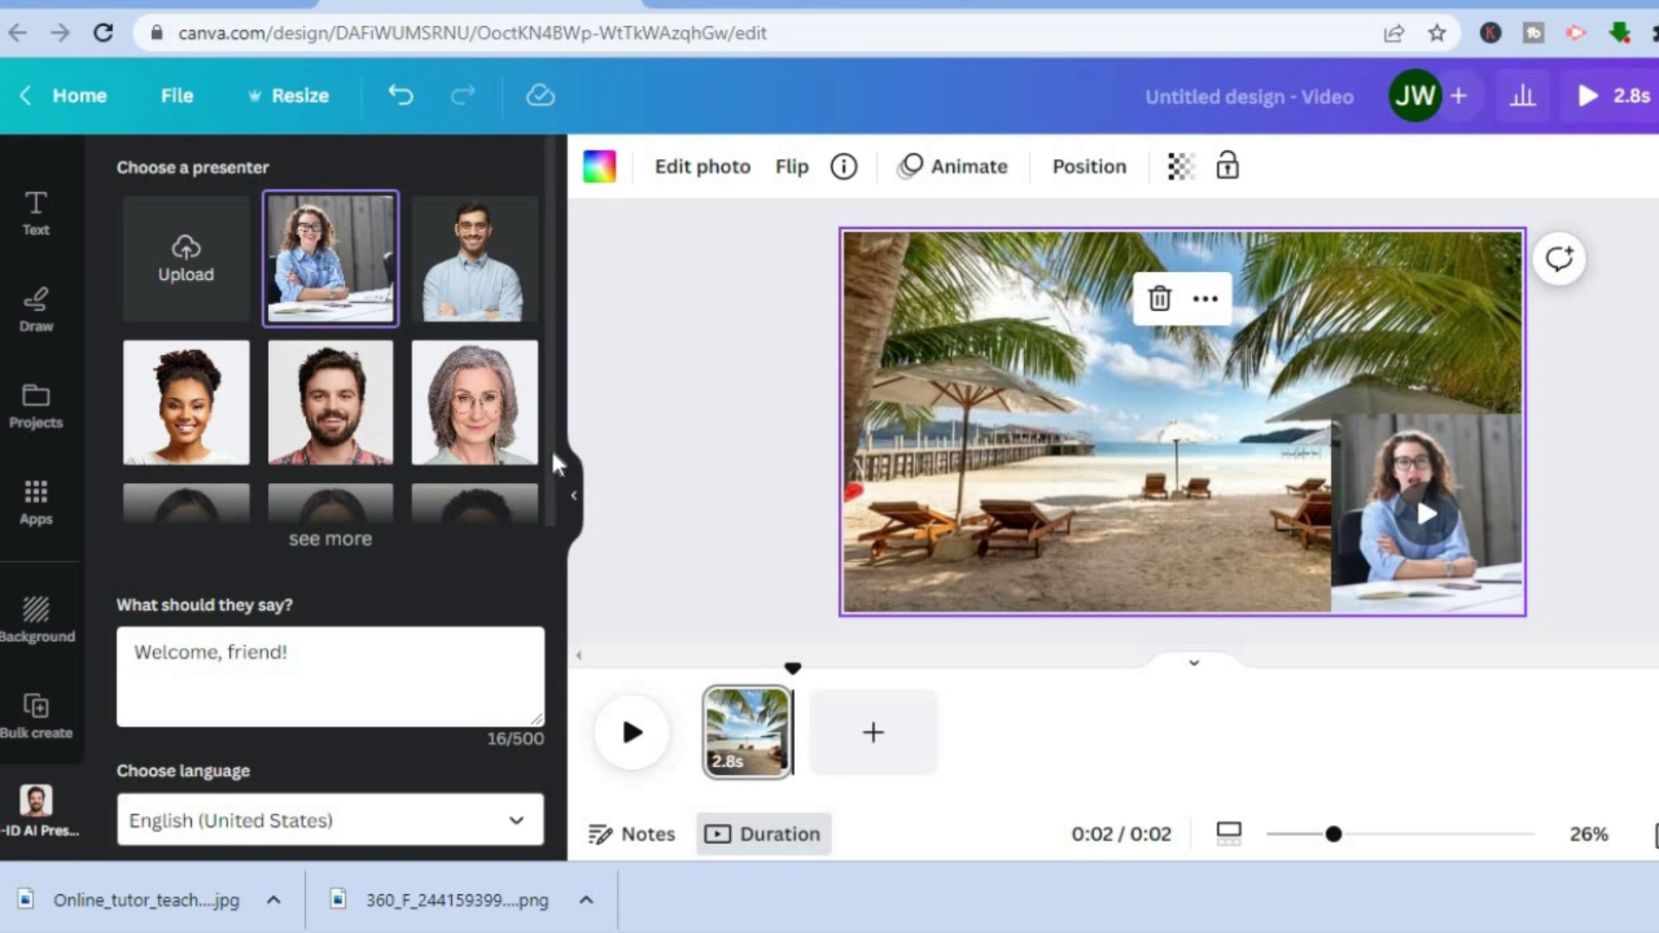
Copy the d-id.com/pricing link and switch to the Google Images tutor tab
{"action": "left_click_drag", "start_coordinate": [557, 464], "coordinate": [566, 786]}
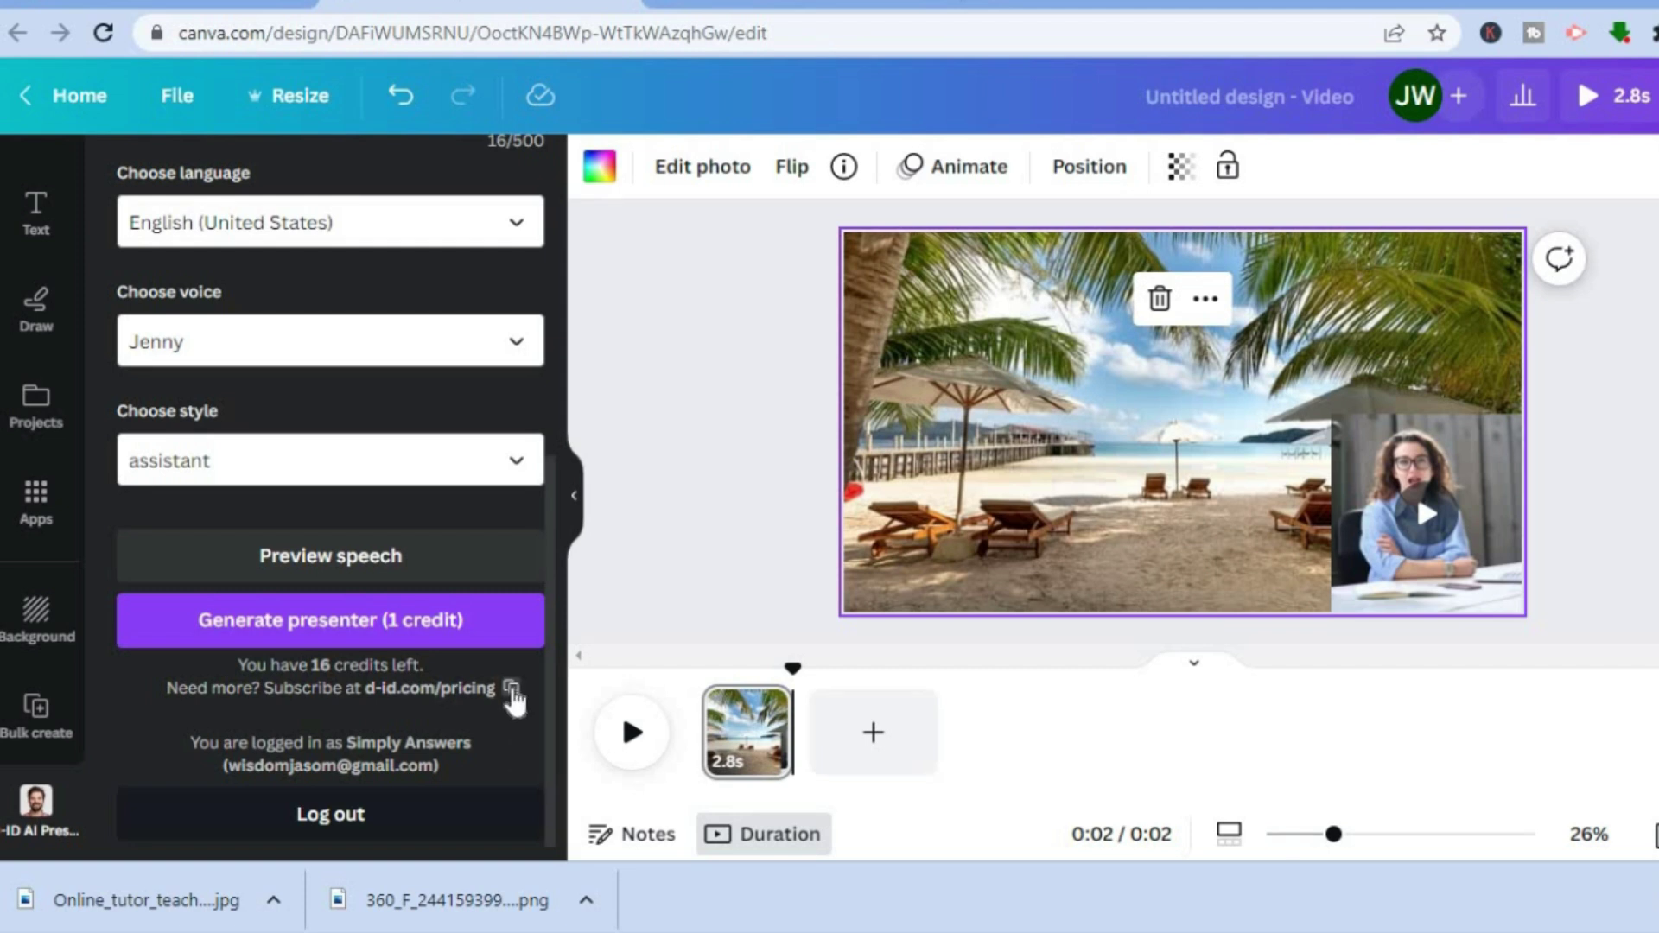
{"action": "left_click", "coordinate": [512, 688]}
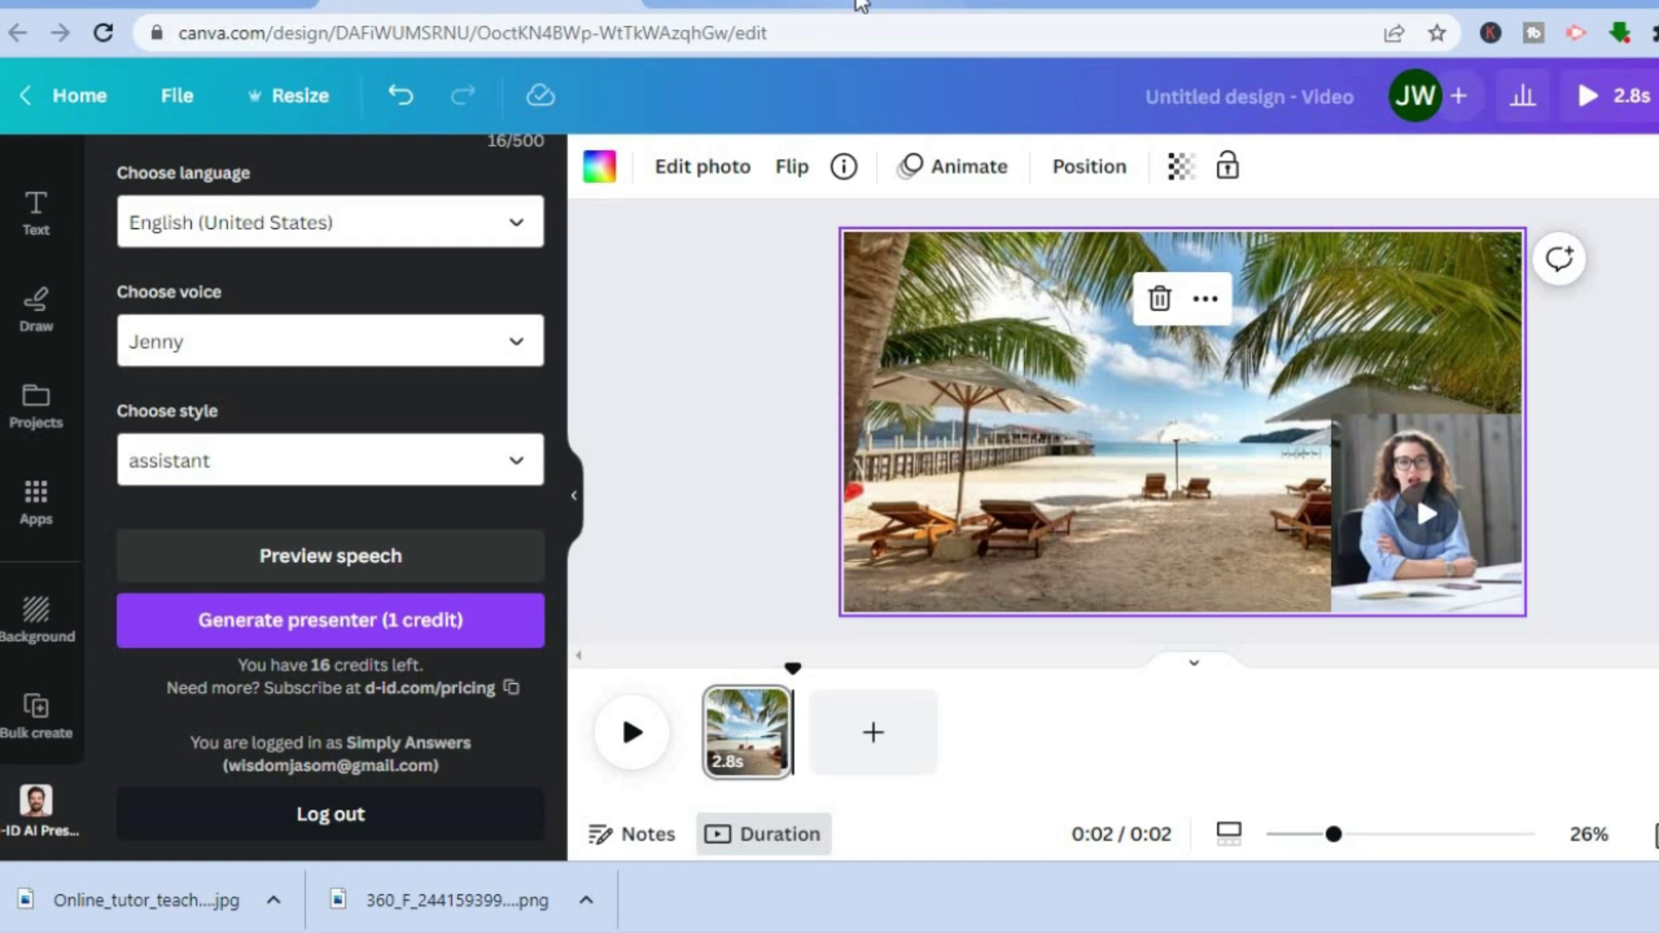
{"action": "left_click", "coordinate": [958, 4]}
Load d-id.com/pricing by pasting the copied link into the address bar
{"action": "left_click", "coordinate": [661, 34]}
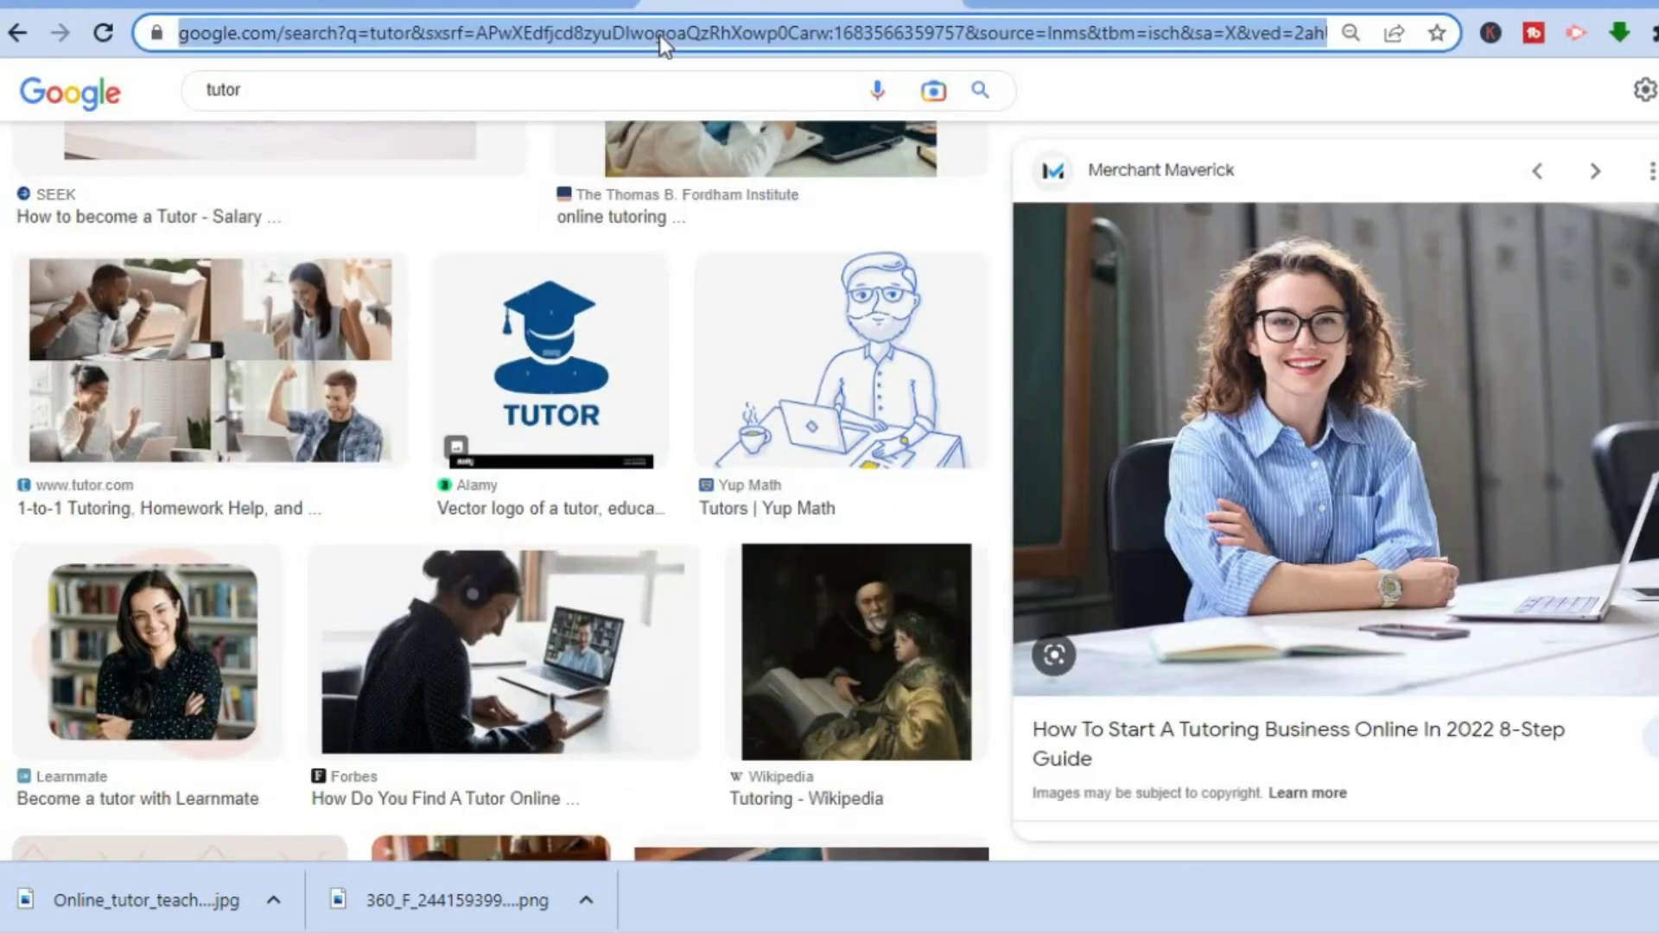
{"action": "right_click", "coordinate": [660, 35]}
{"action": "left_click", "coordinate": [727, 215]}
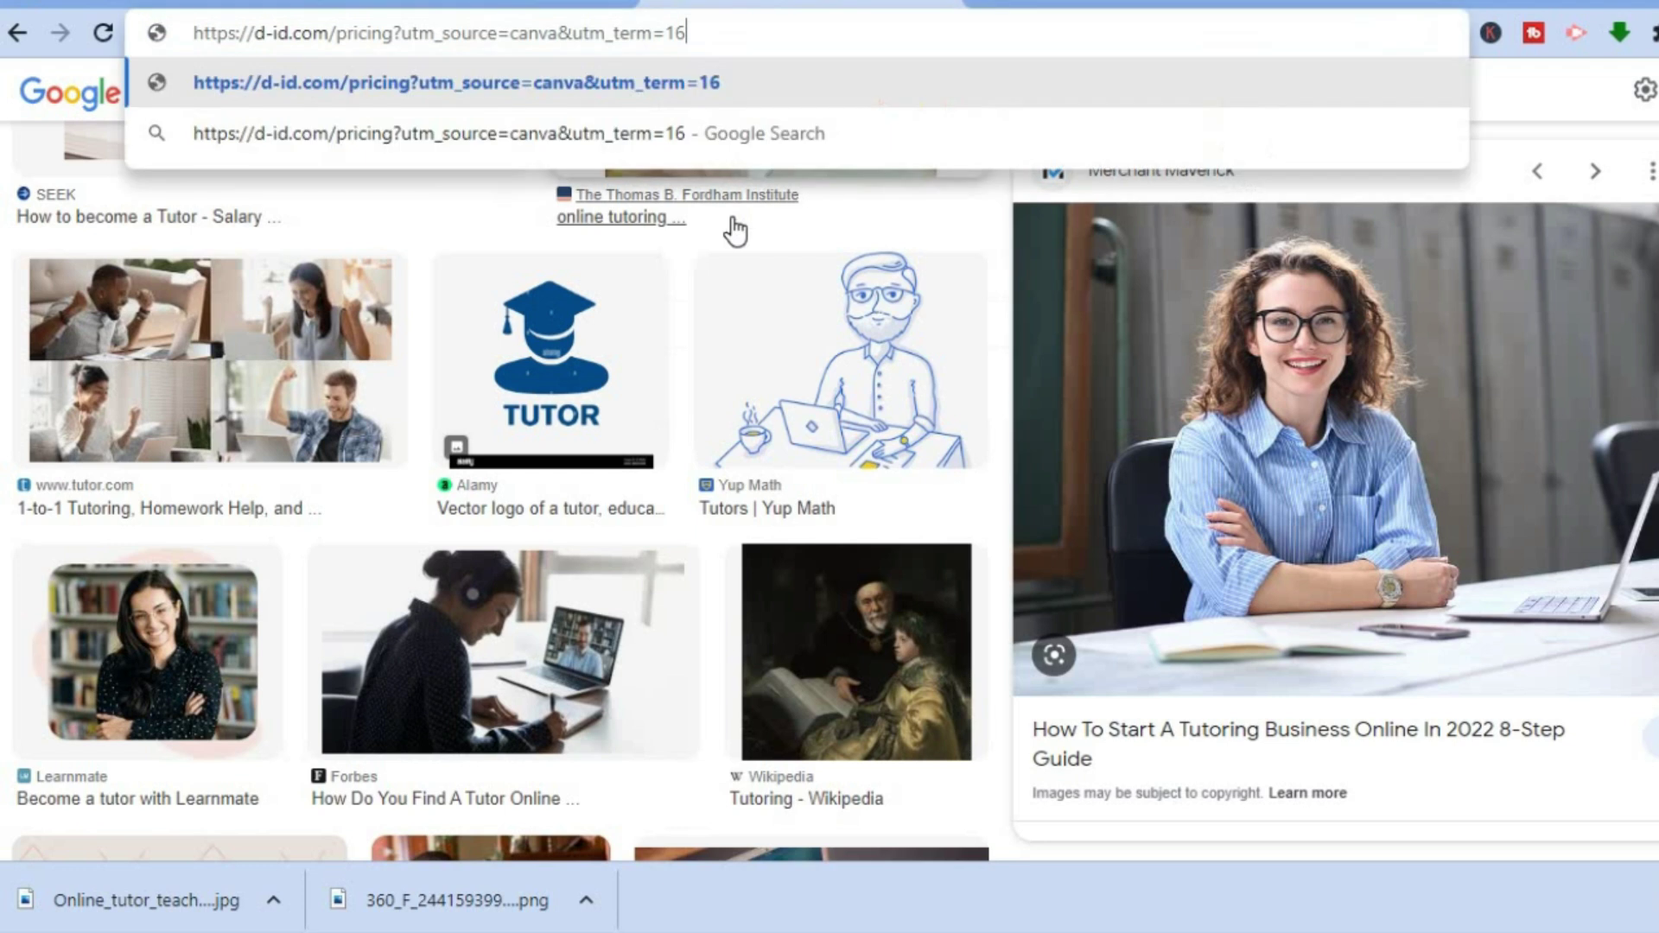
{"action": "key", "text": "Return"}
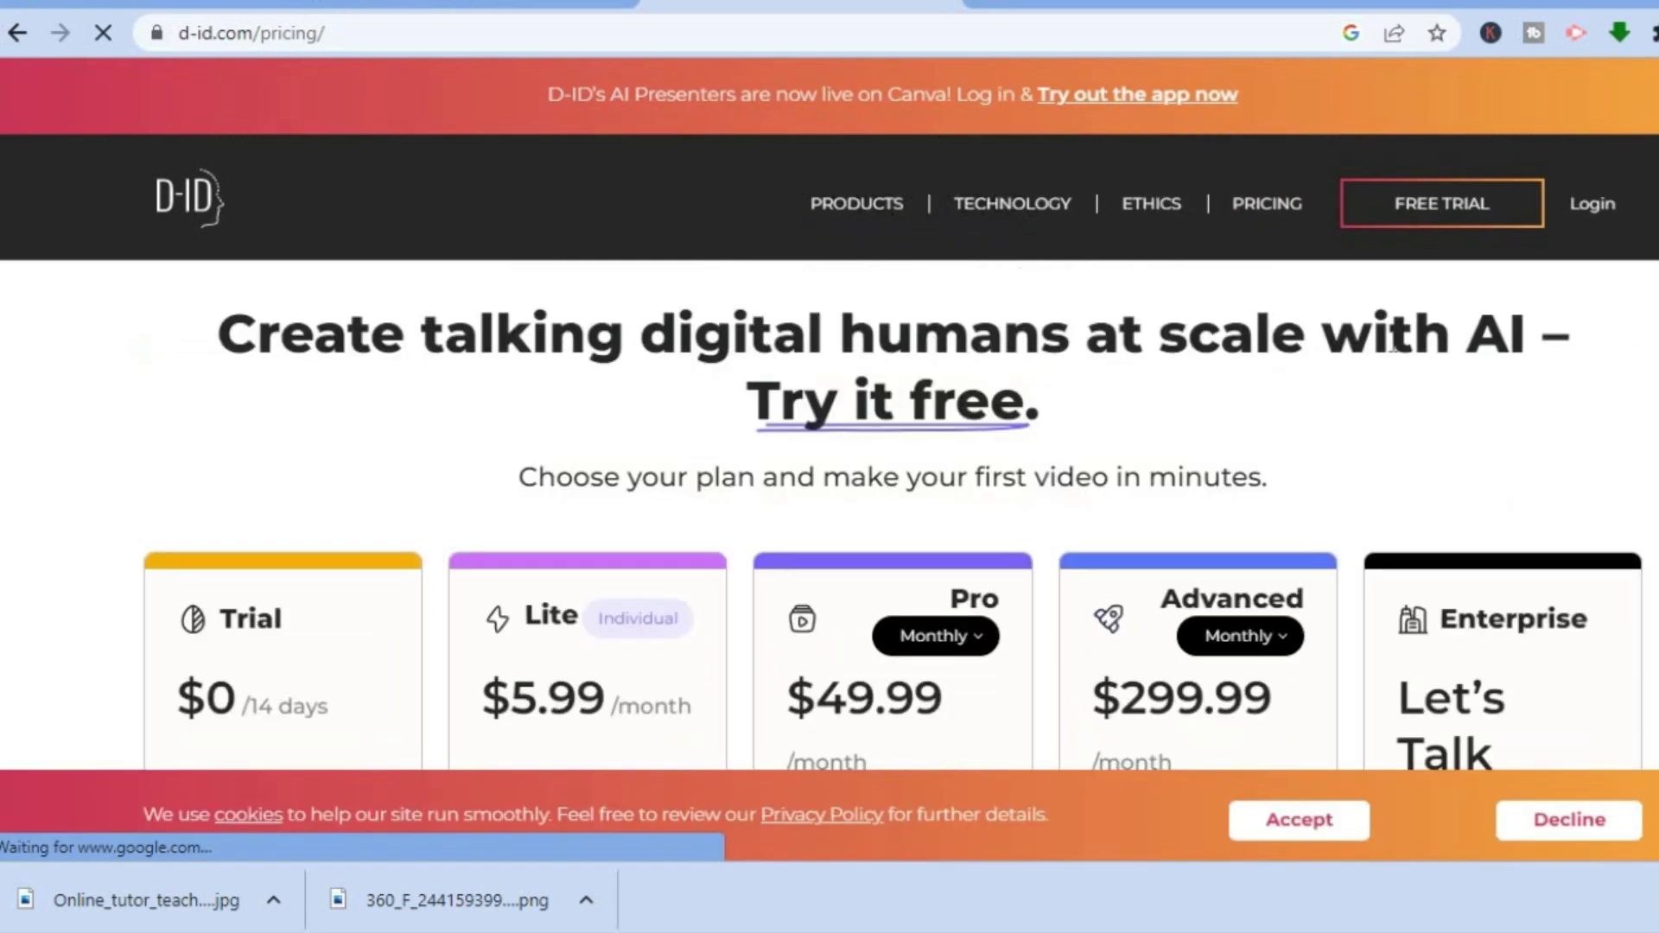
Scroll through the Trial, Lite, Pro, Advanced and Enterprise plan cards
{"action": "scroll", "coordinate": [894, 446], "scroll_direction": "down", "scroll_amount": 5}
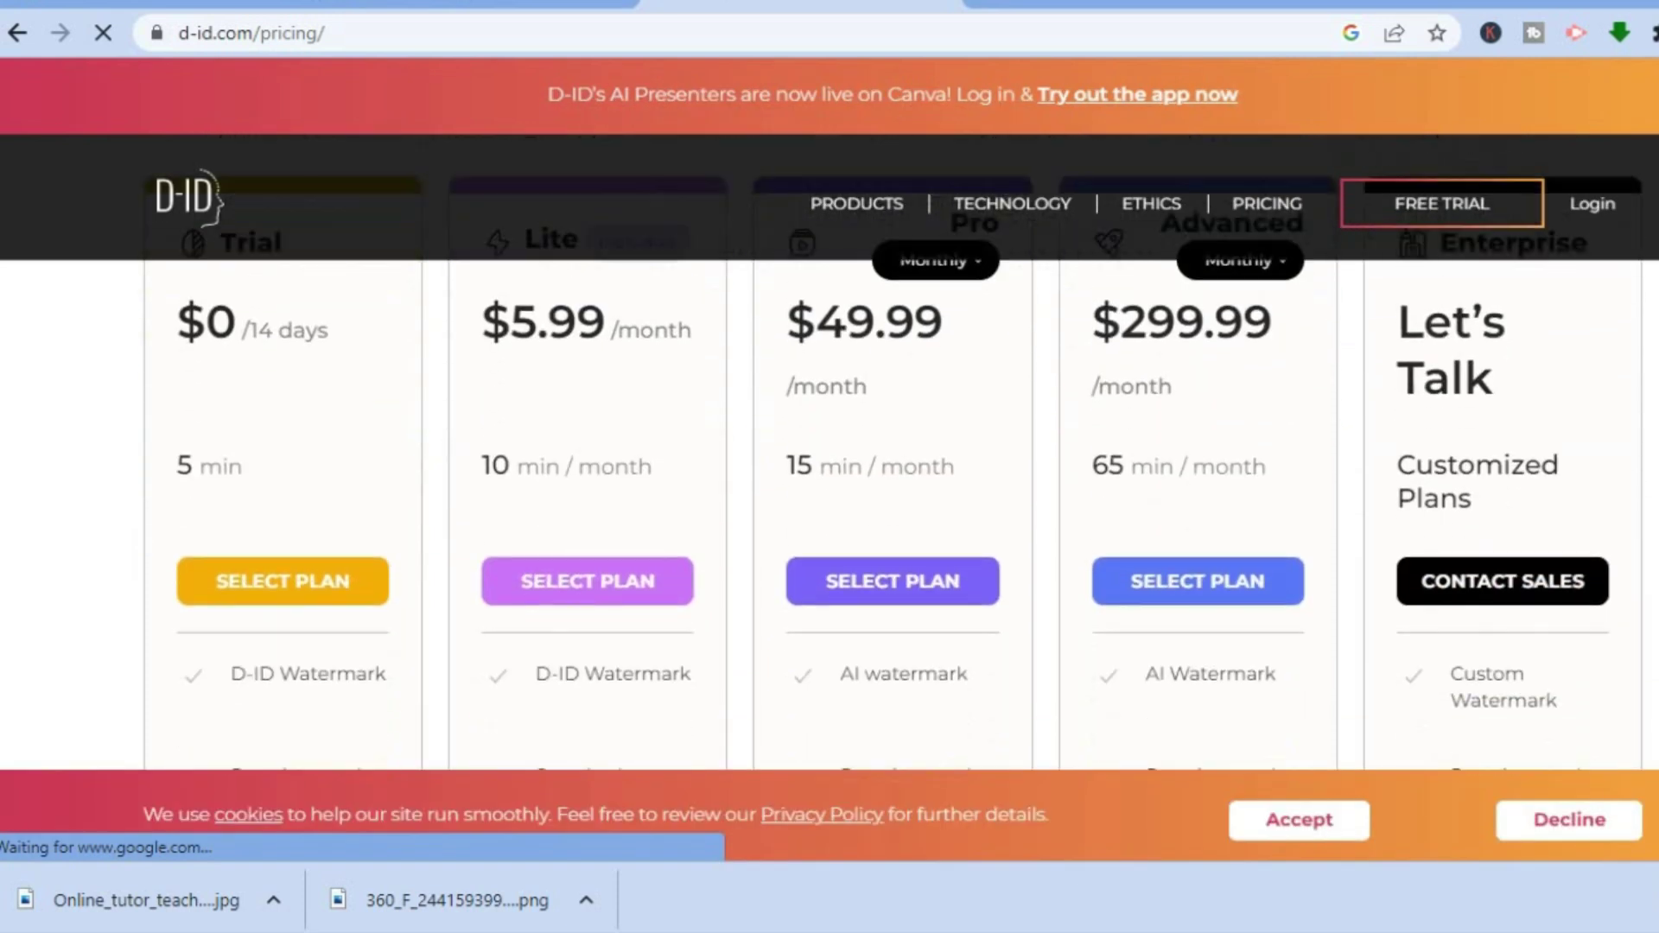
{"action": "scroll", "coordinate": [895, 454], "scroll_direction": "up", "scroll_amount": 1}
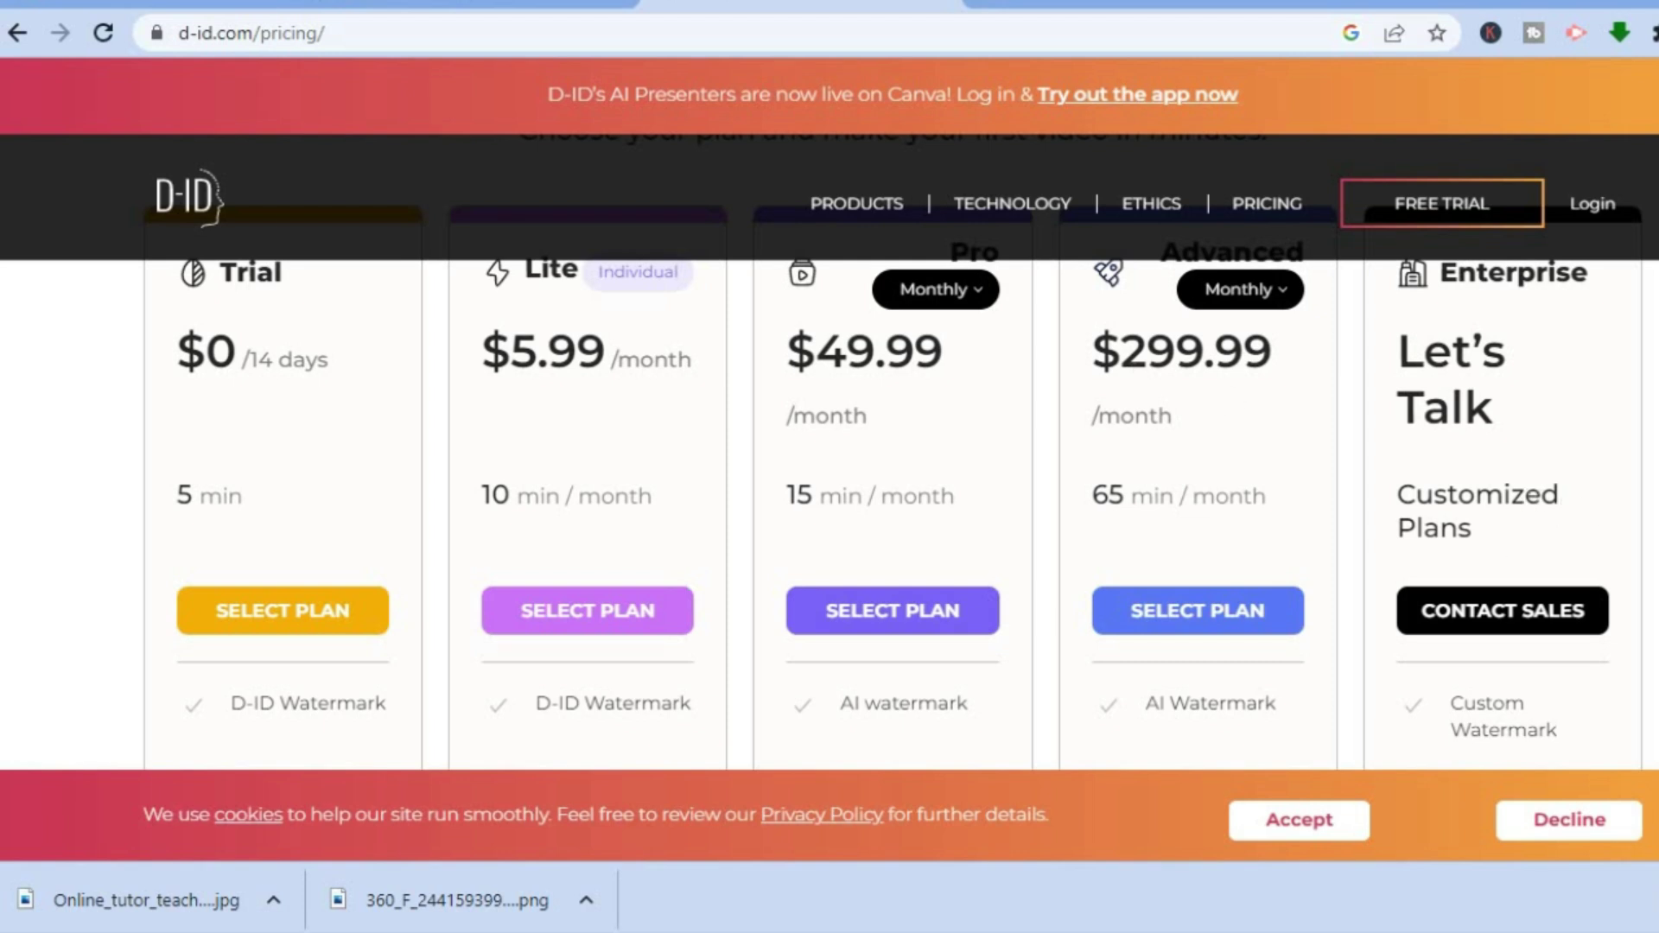
{"action": "scroll", "coordinate": [895, 449], "scroll_direction": "down", "scroll_amount": 5}
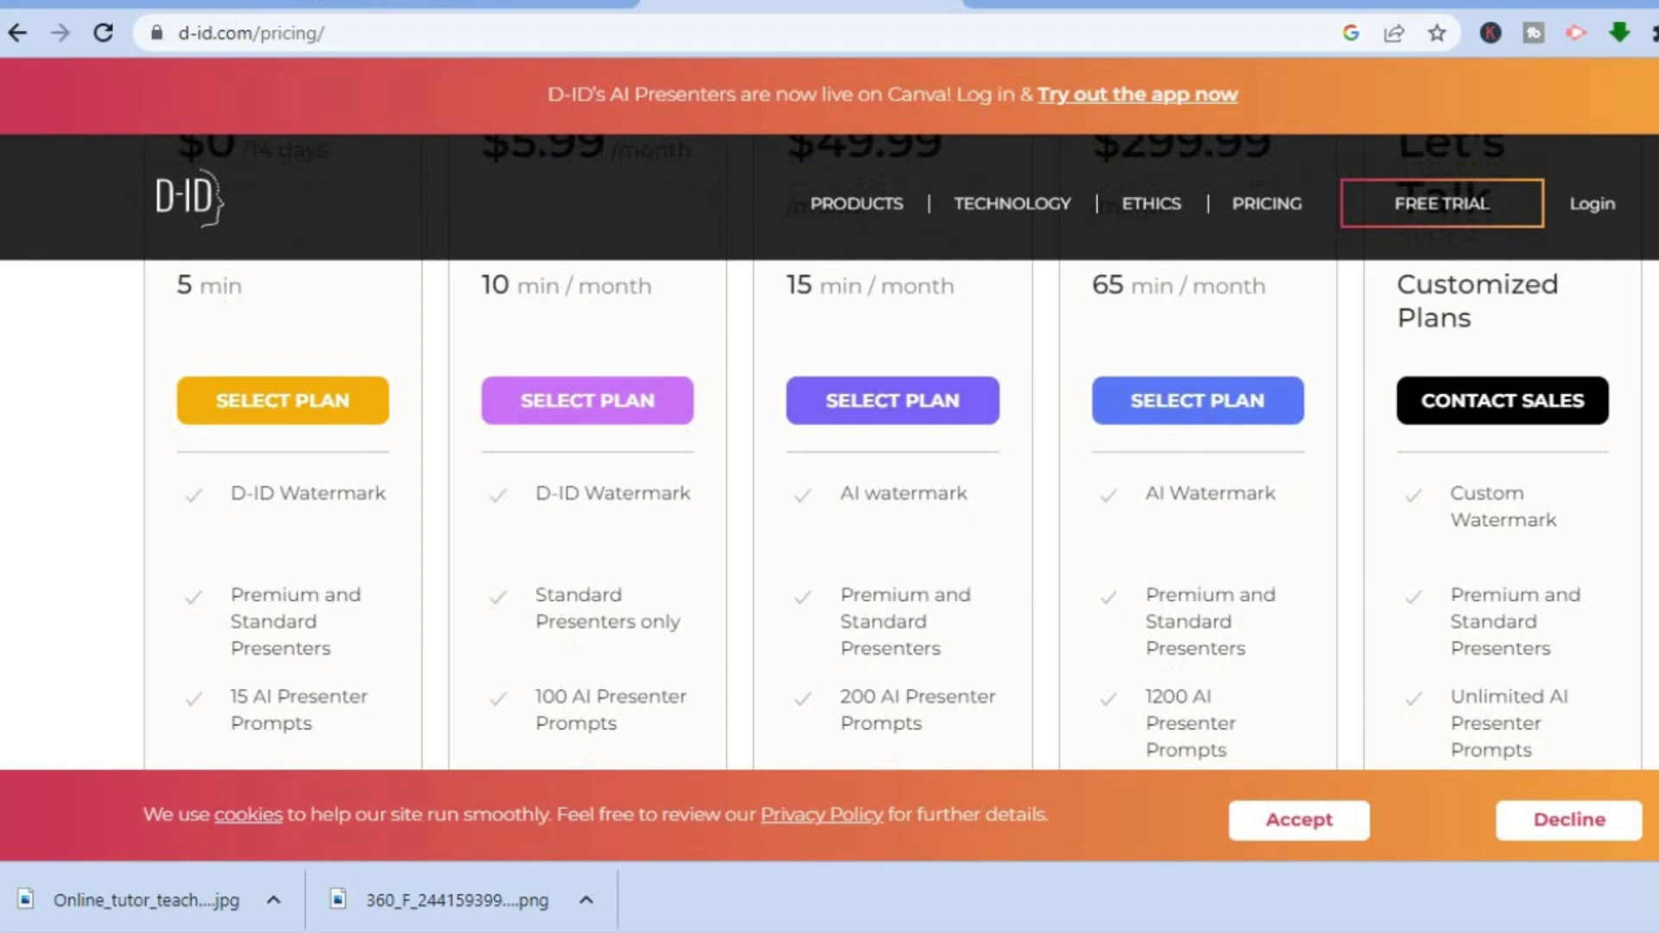
{"action": "scroll", "coordinate": [894, 449], "scroll_direction": "up", "scroll_amount": 4}
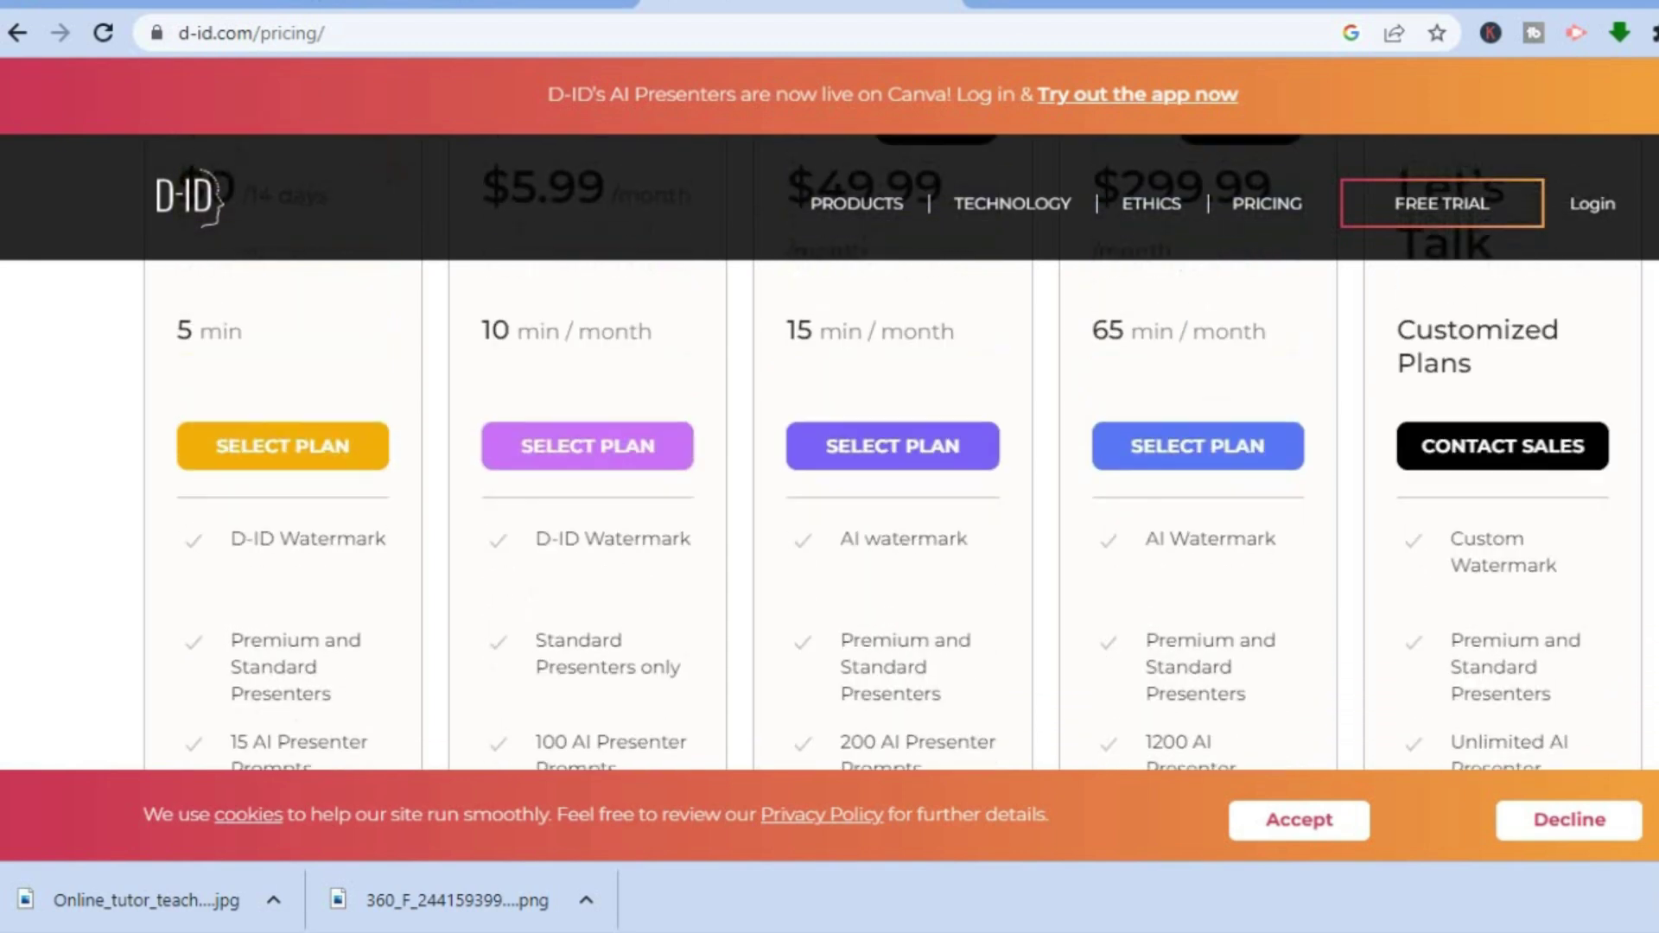
{"action": "scroll", "coordinate": [894, 449], "scroll_direction": "up", "scroll_amount": 1}
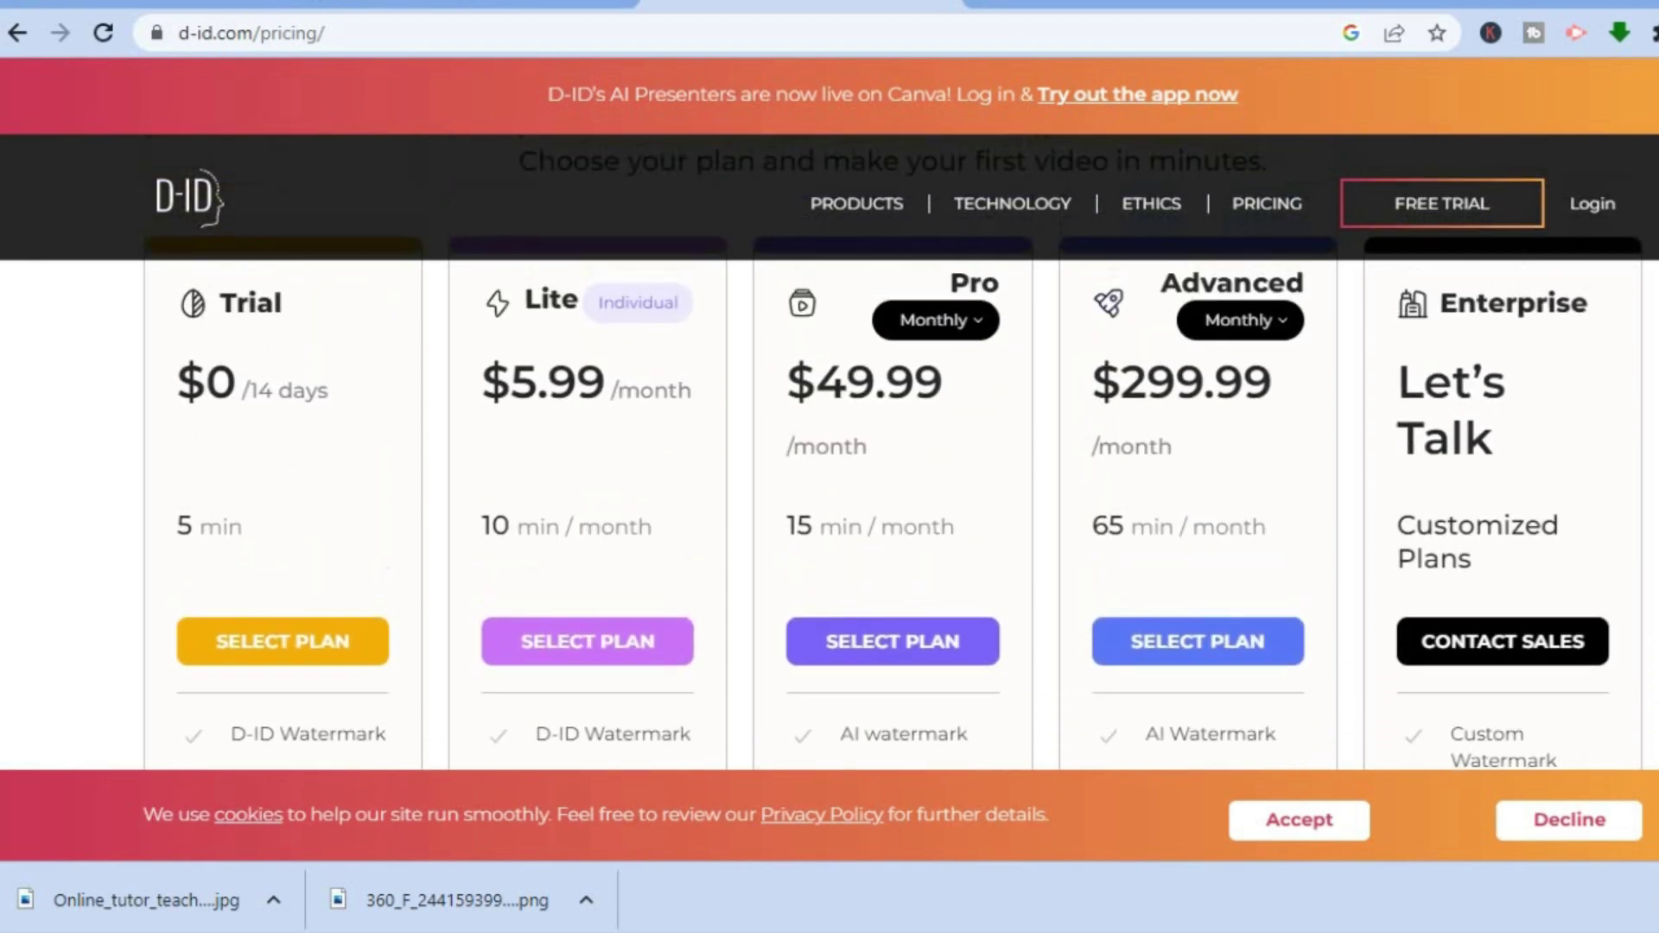
{"action": "scroll", "coordinate": [895, 449], "scroll_direction": "down", "scroll_amount": 5}
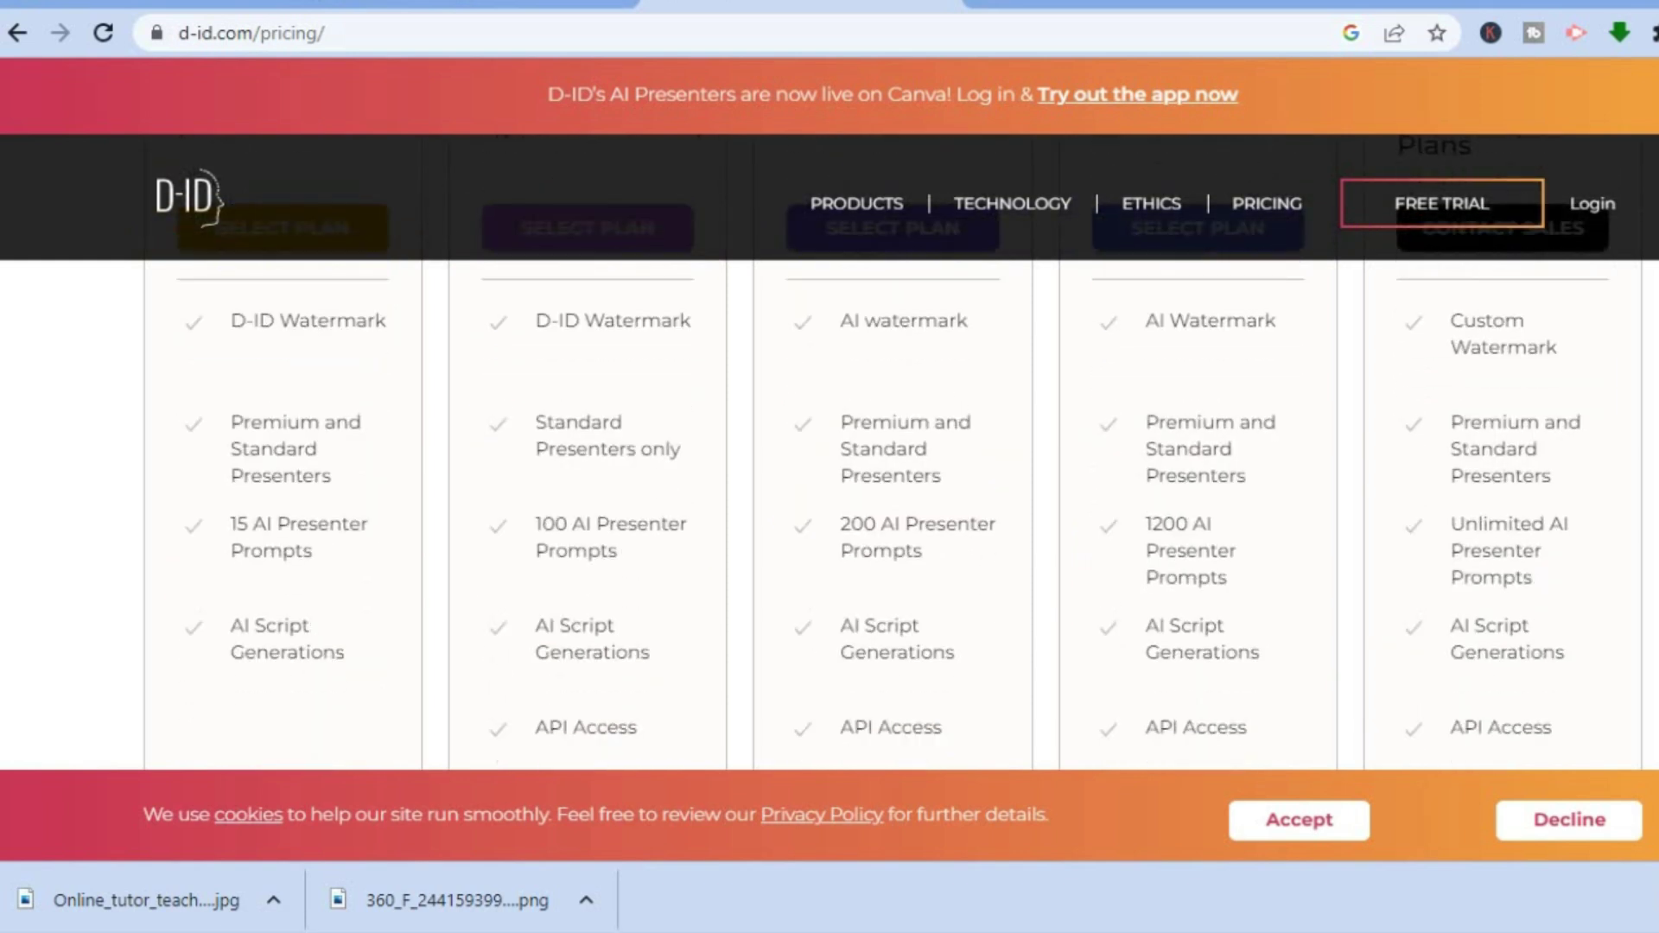
{"action": "scroll", "coordinate": [895, 449], "scroll_direction": "up", "scroll_amount": 4}
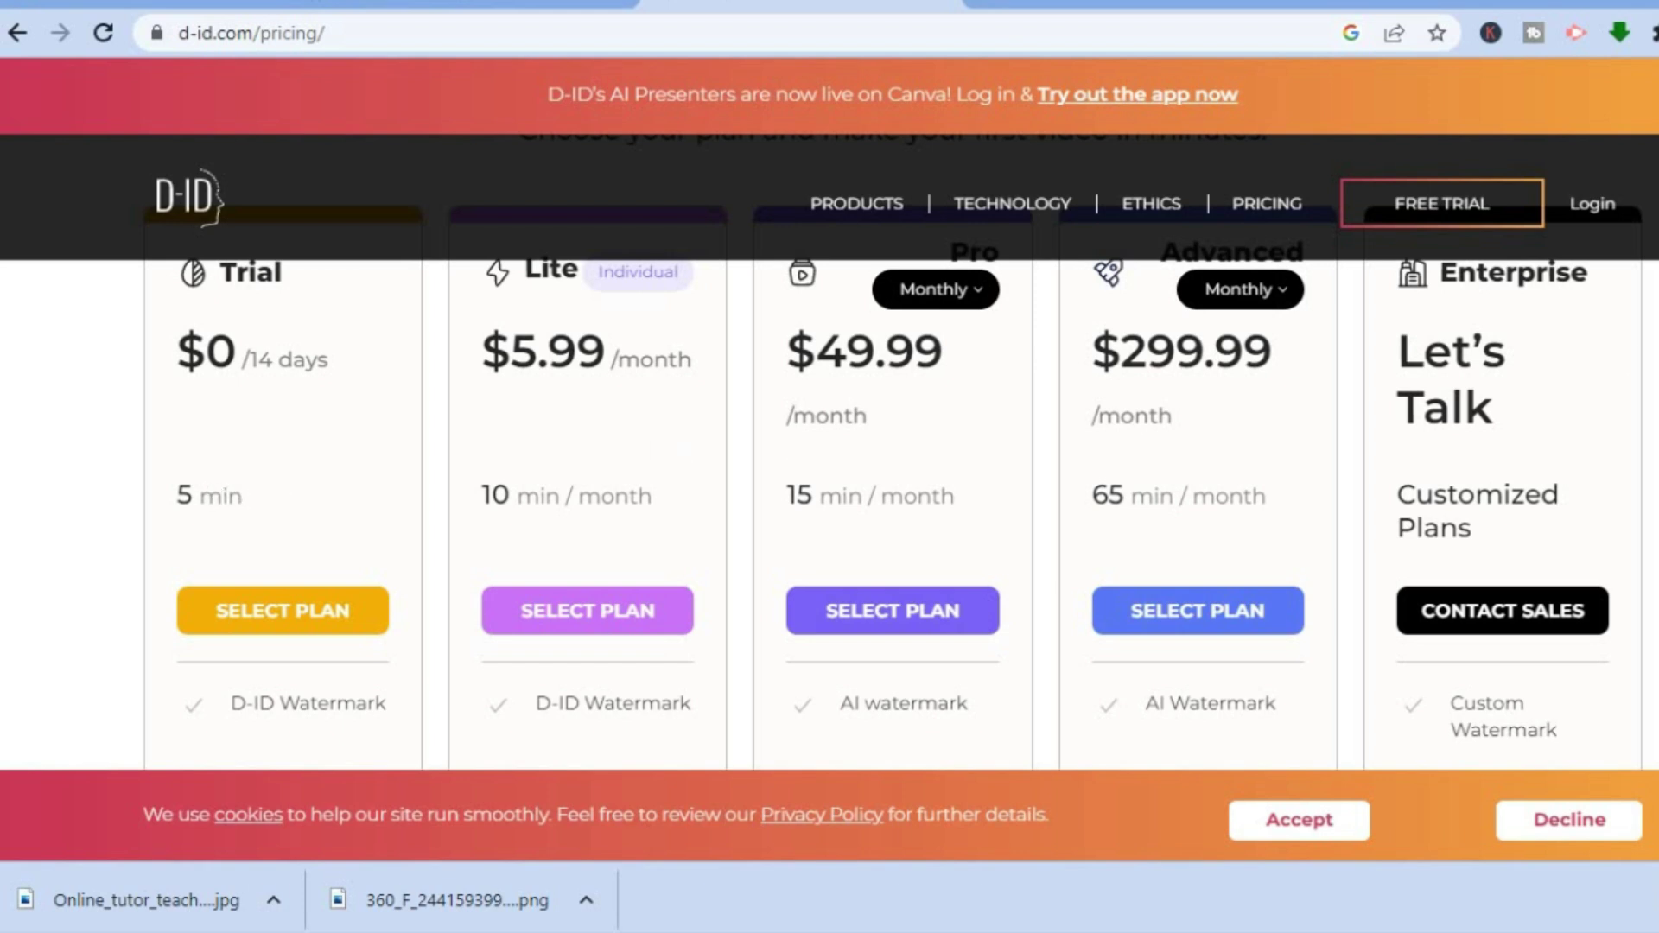
{"action": "scroll", "coordinate": [894, 449], "scroll_direction": "down", "scroll_amount": 4}
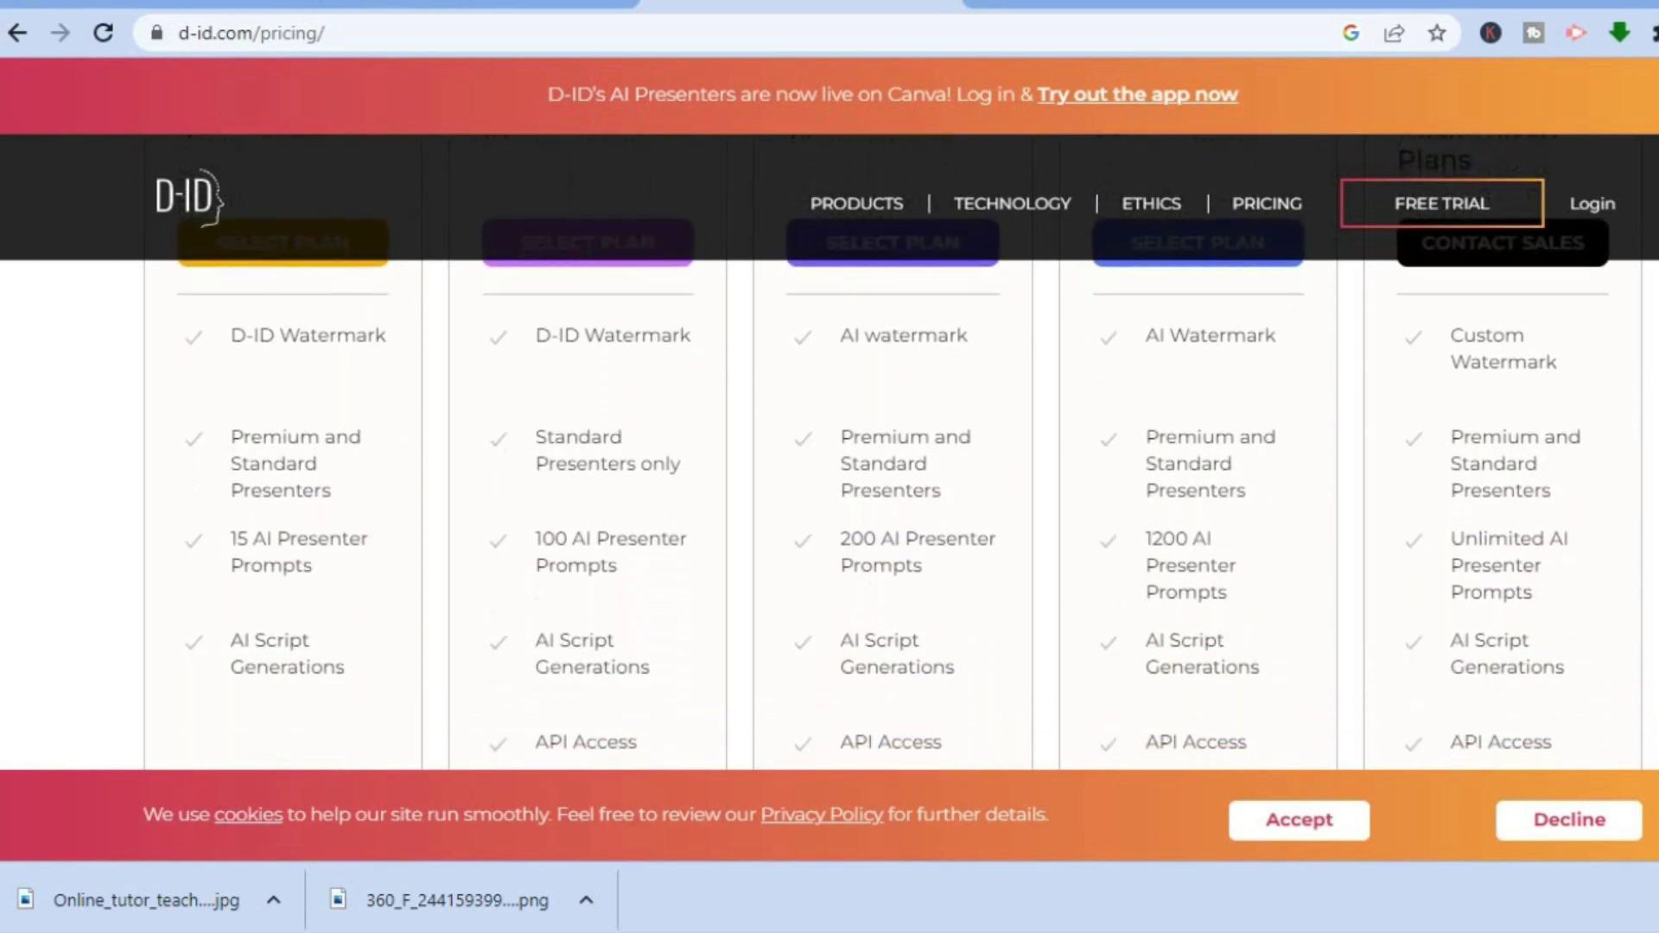
{"action": "scroll", "coordinate": [894, 450], "scroll_direction": "down", "scroll_amount": 2}
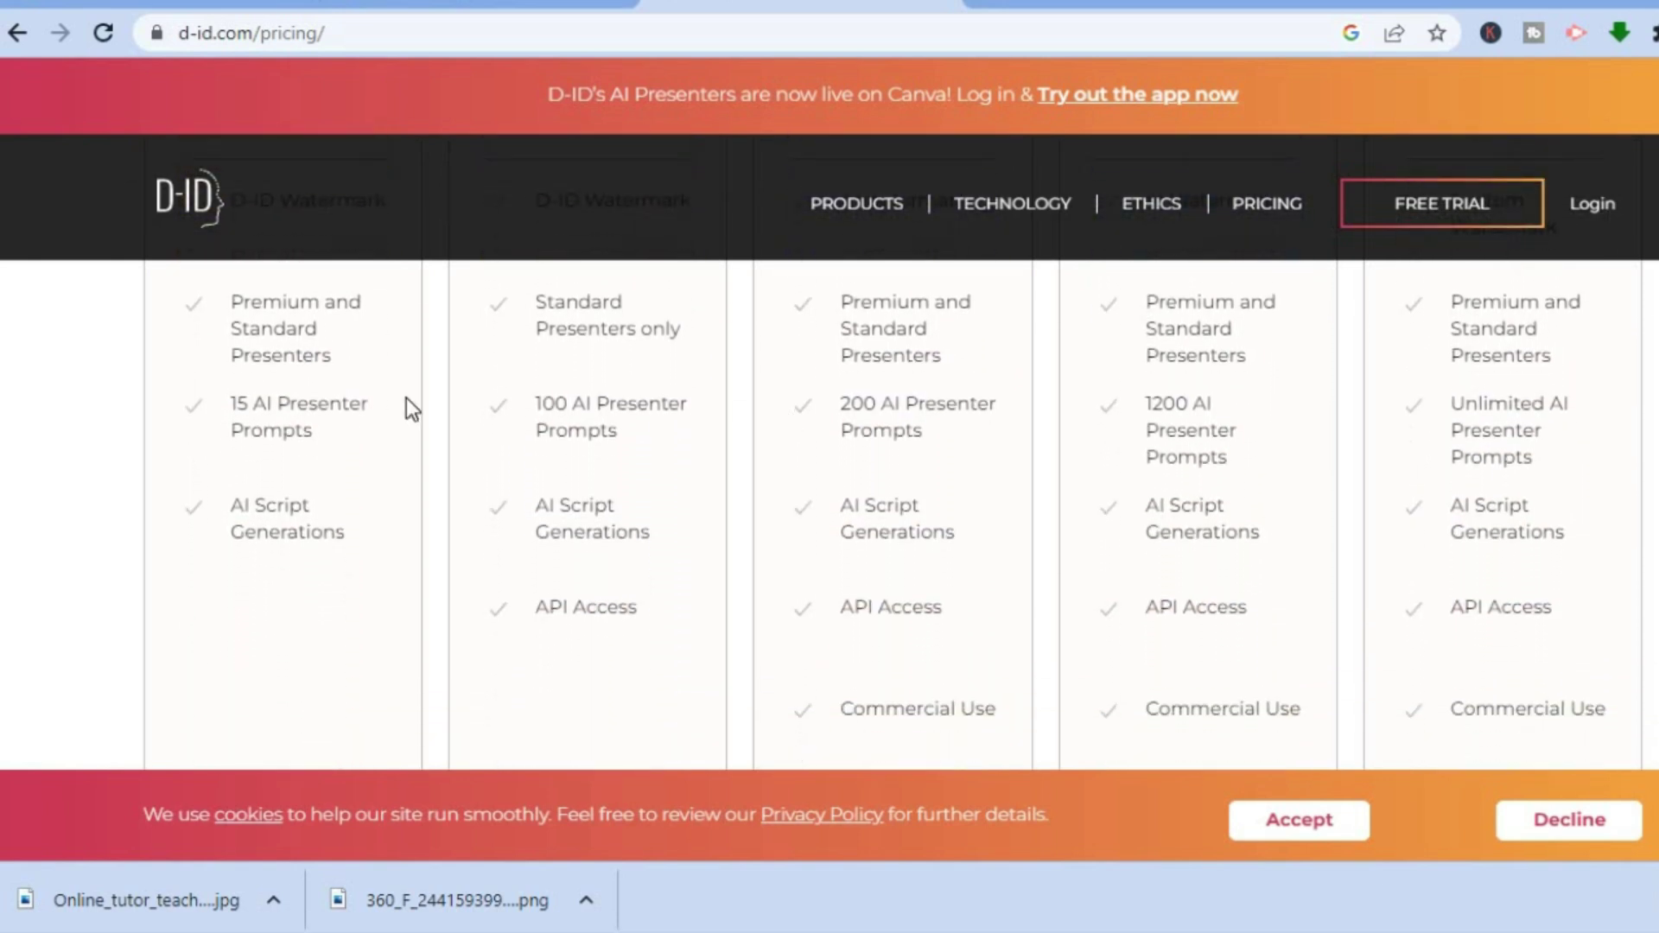